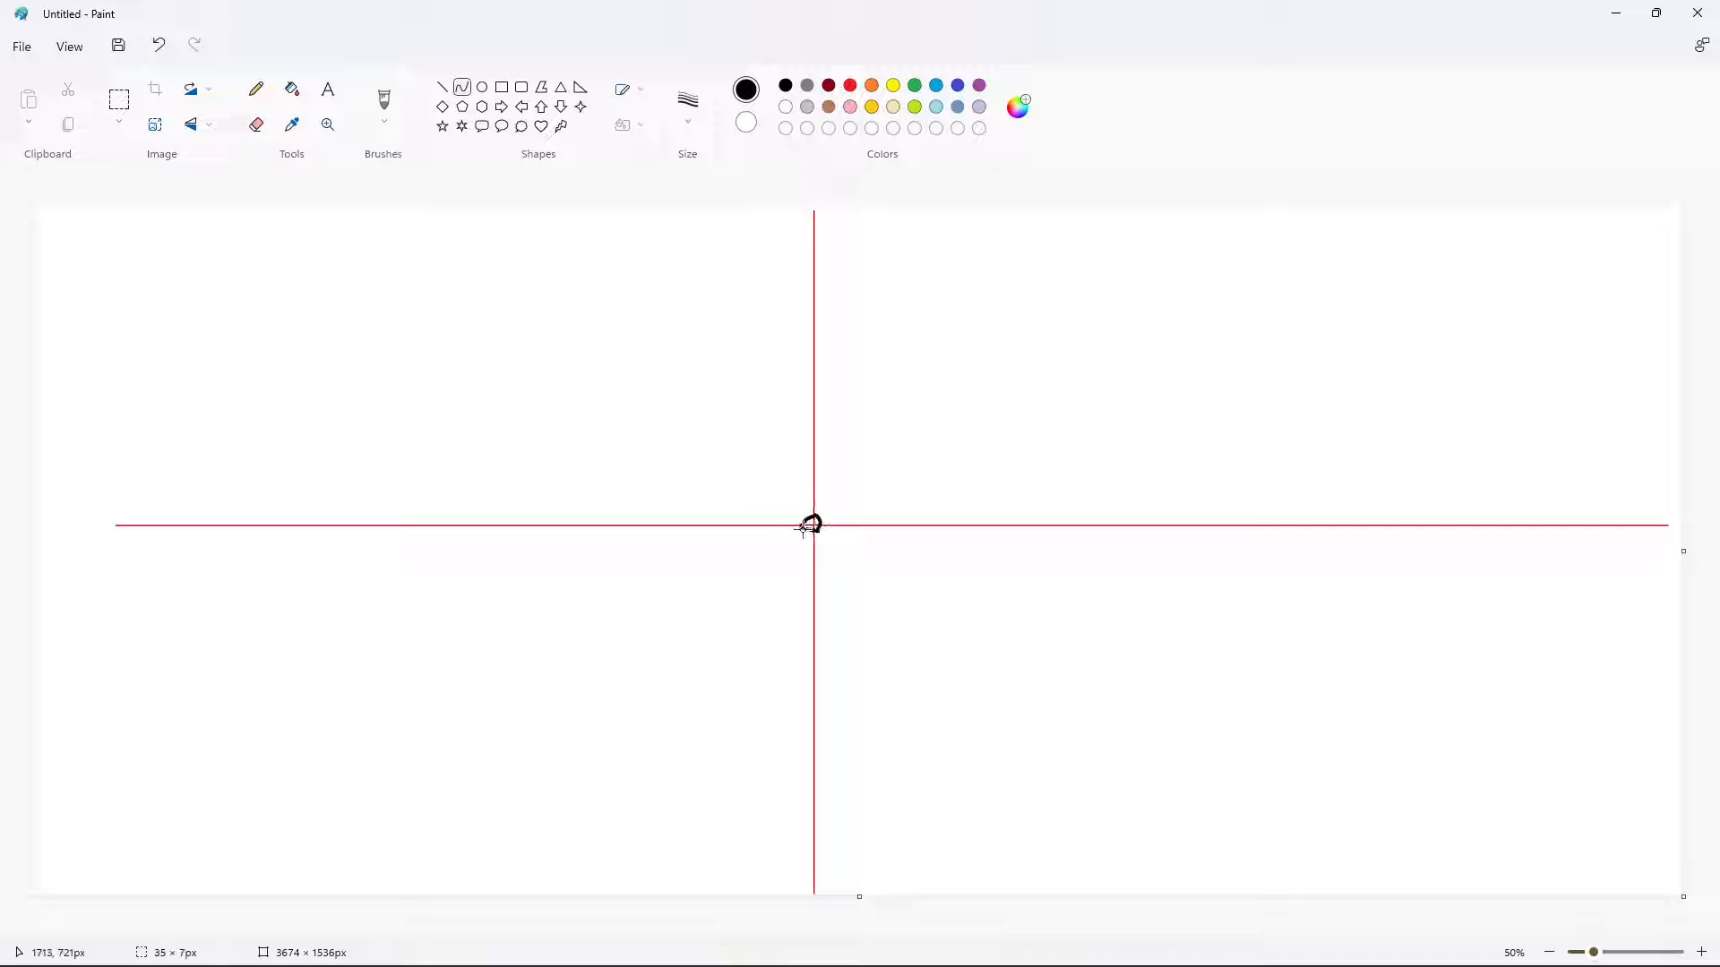
{"action": "left_click_drag", "start_coordinate": [801, 527], "coordinate": [554, 623]}
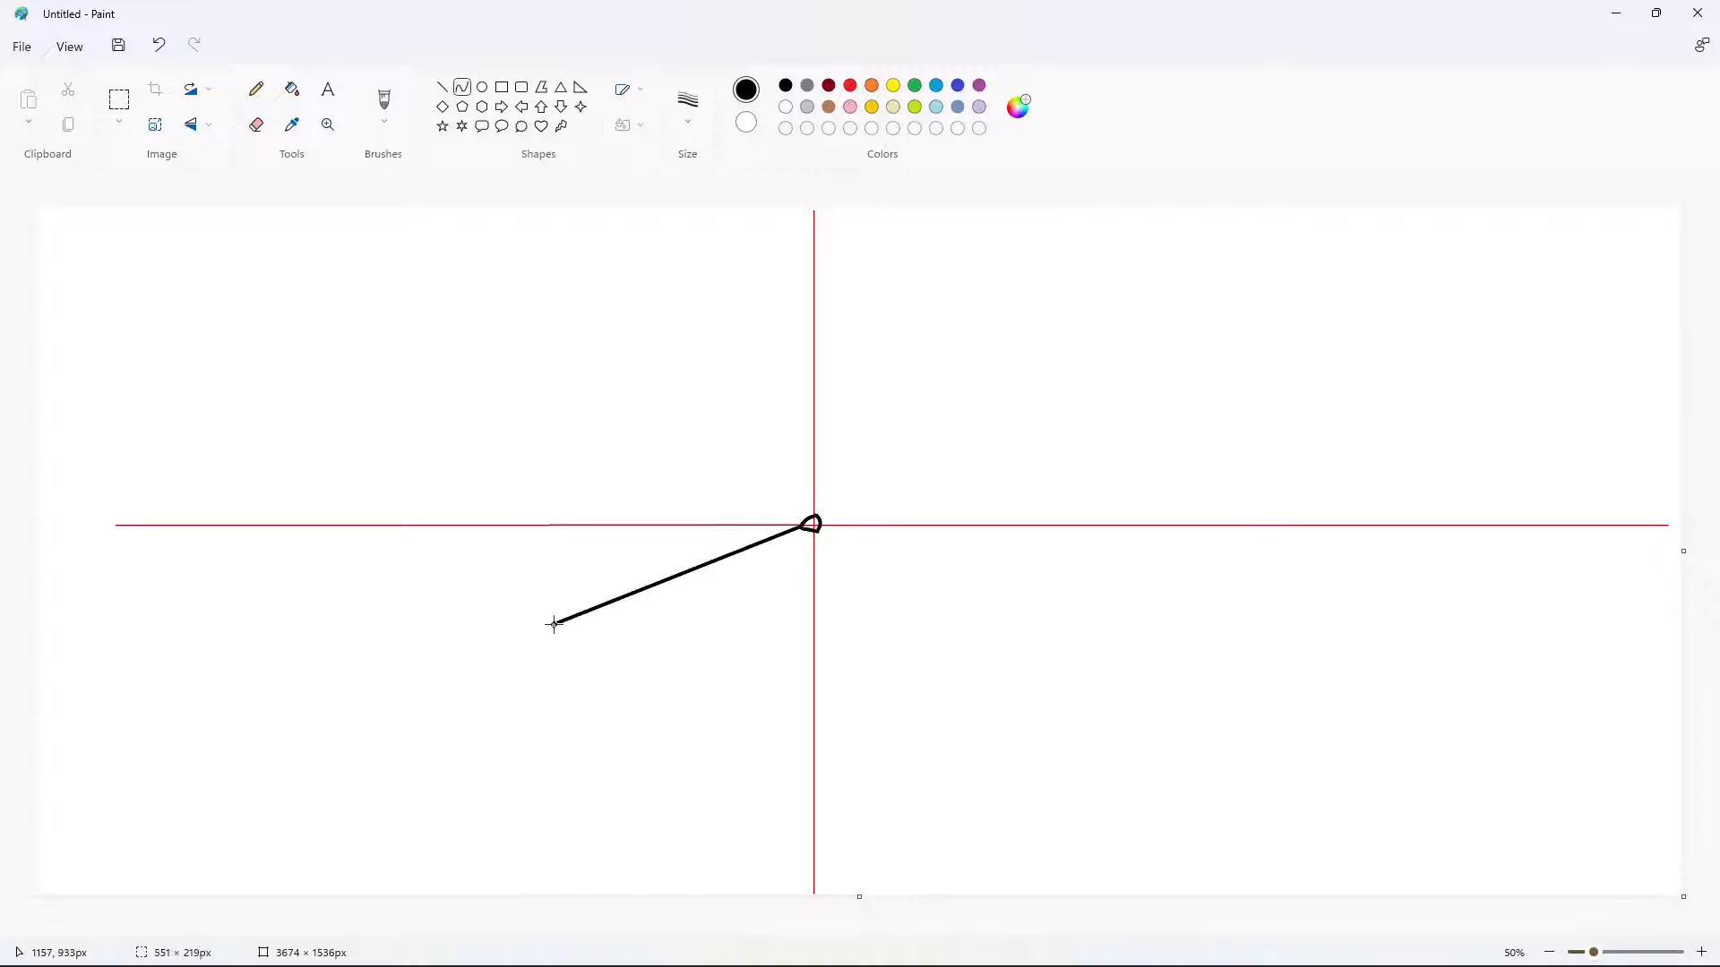
{"action": "mouse_move", "coordinate": [667, 577]}
{"action": "left_mouse_down"}
{"action": "mouse_move", "coordinate": [556, 534]}
{"action": "mouse_move", "coordinate": [530, 555]}
{"action": "mouse_move", "coordinate": [560, 531]}
{"action": "left_mouse_up"}
{"action": "key", "text": "ctrl+z"}
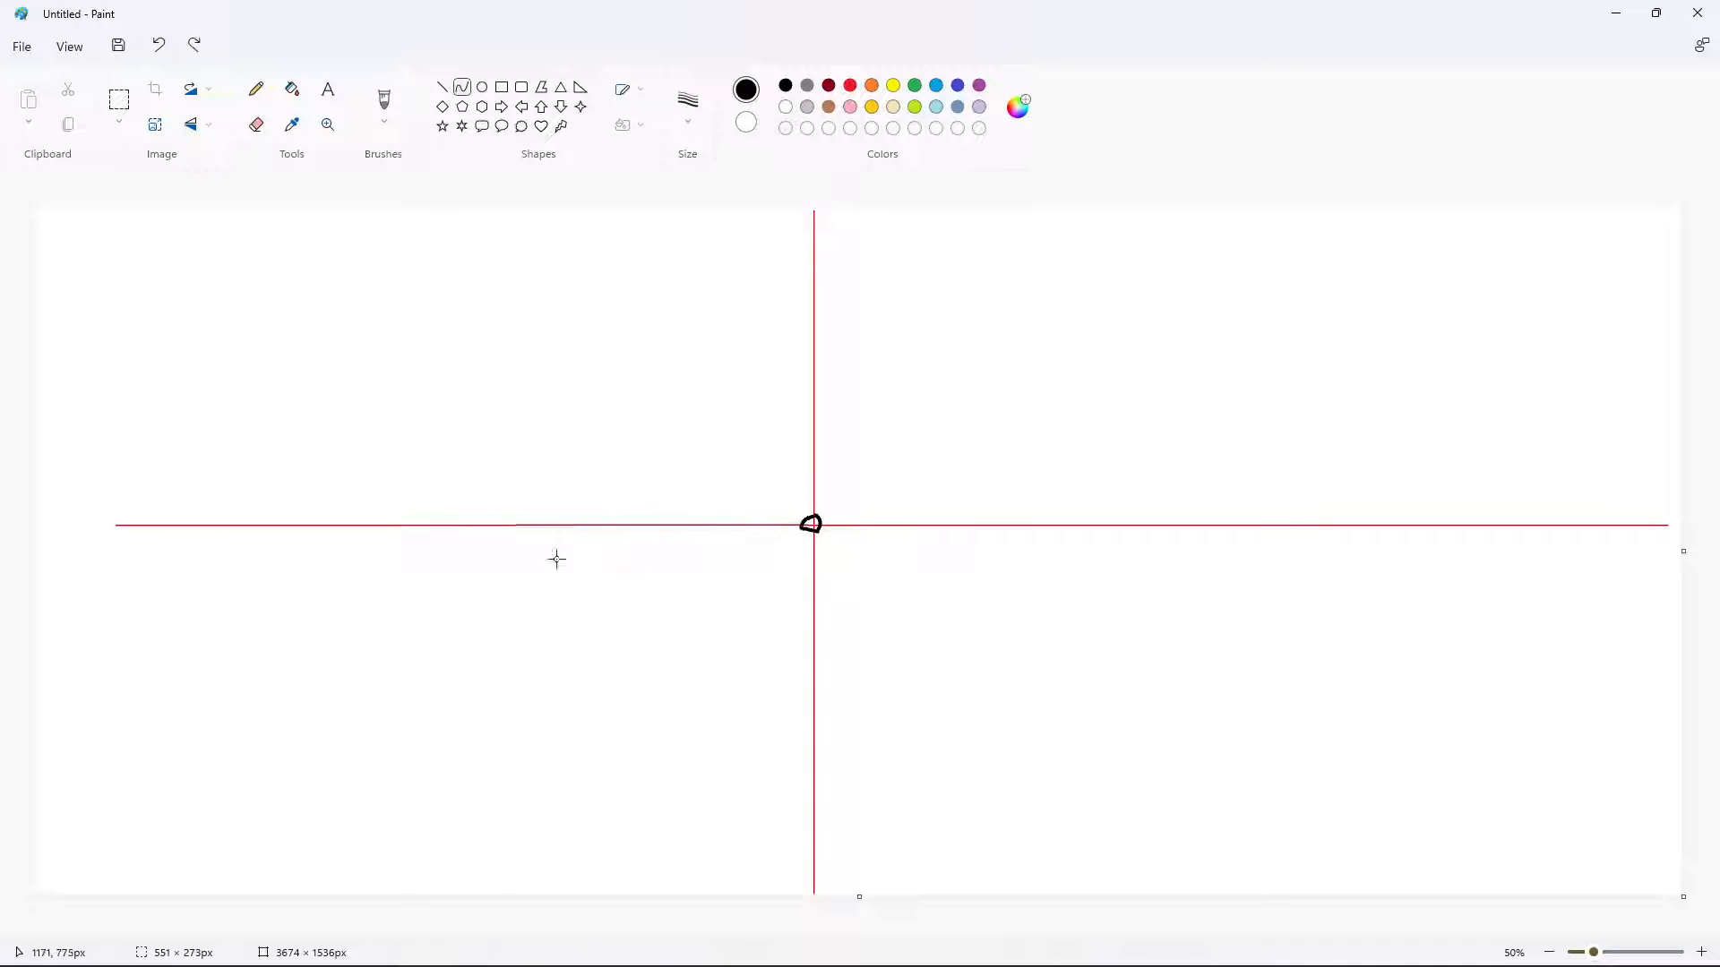
{"action": "mouse_move", "coordinate": [801, 524]}
{"action": "left_mouse_down"}
{"action": "mouse_move", "coordinate": [554, 599]}
{"action": "mouse_move", "coordinate": [555, 622]}
{"action": "left_mouse_up"}
{"action": "left_click_drag", "start_coordinate": [670, 560], "coordinate": [553, 534]}
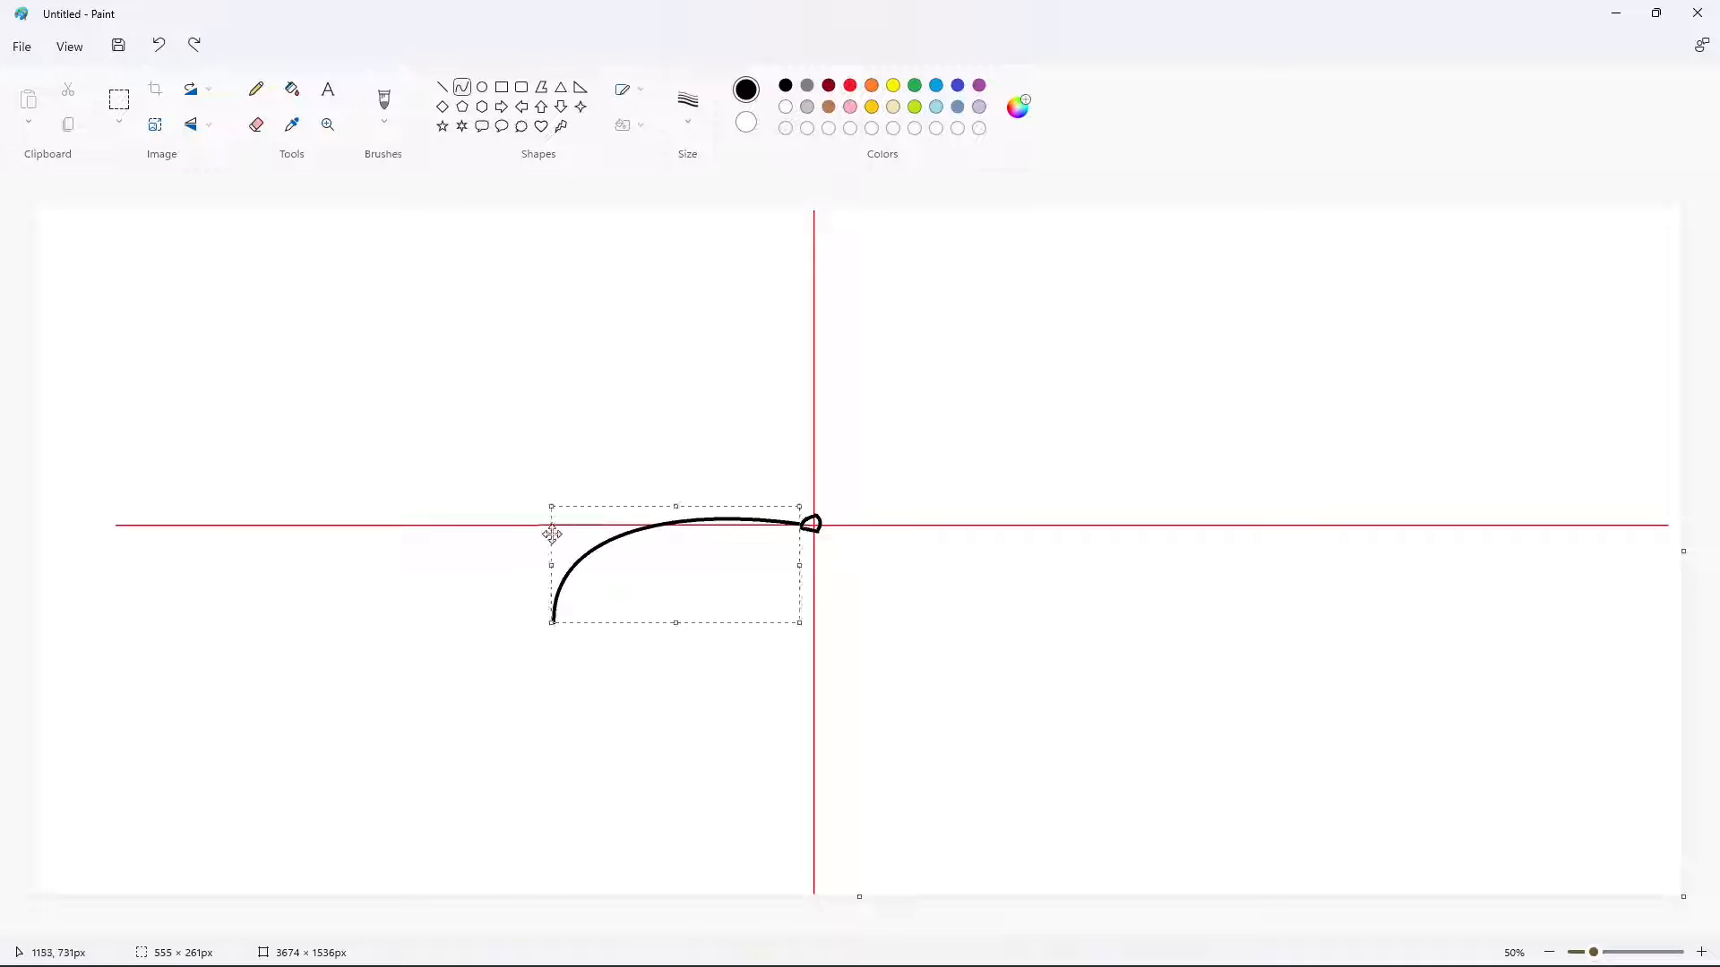
{"action": "key", "text": "ctrl+z"}
Draw the left cheek's upper edge as a curve about 553 × 243 px, arching from the nose down to the left
{"action": "mouse_move", "coordinate": [801, 526]}
{"action": "left_mouse_down"}
{"action": "mouse_move", "coordinate": [576, 594]}
{"action": "mouse_move", "coordinate": [552, 621]}
{"action": "left_mouse_up"}
{"action": "mouse_move", "coordinate": [696, 562]}
{"action": "left_mouse_down"}
{"action": "mouse_move", "coordinate": [677, 513]}
{"action": "mouse_move", "coordinate": [567, 521]}
{"action": "left_mouse_up"}
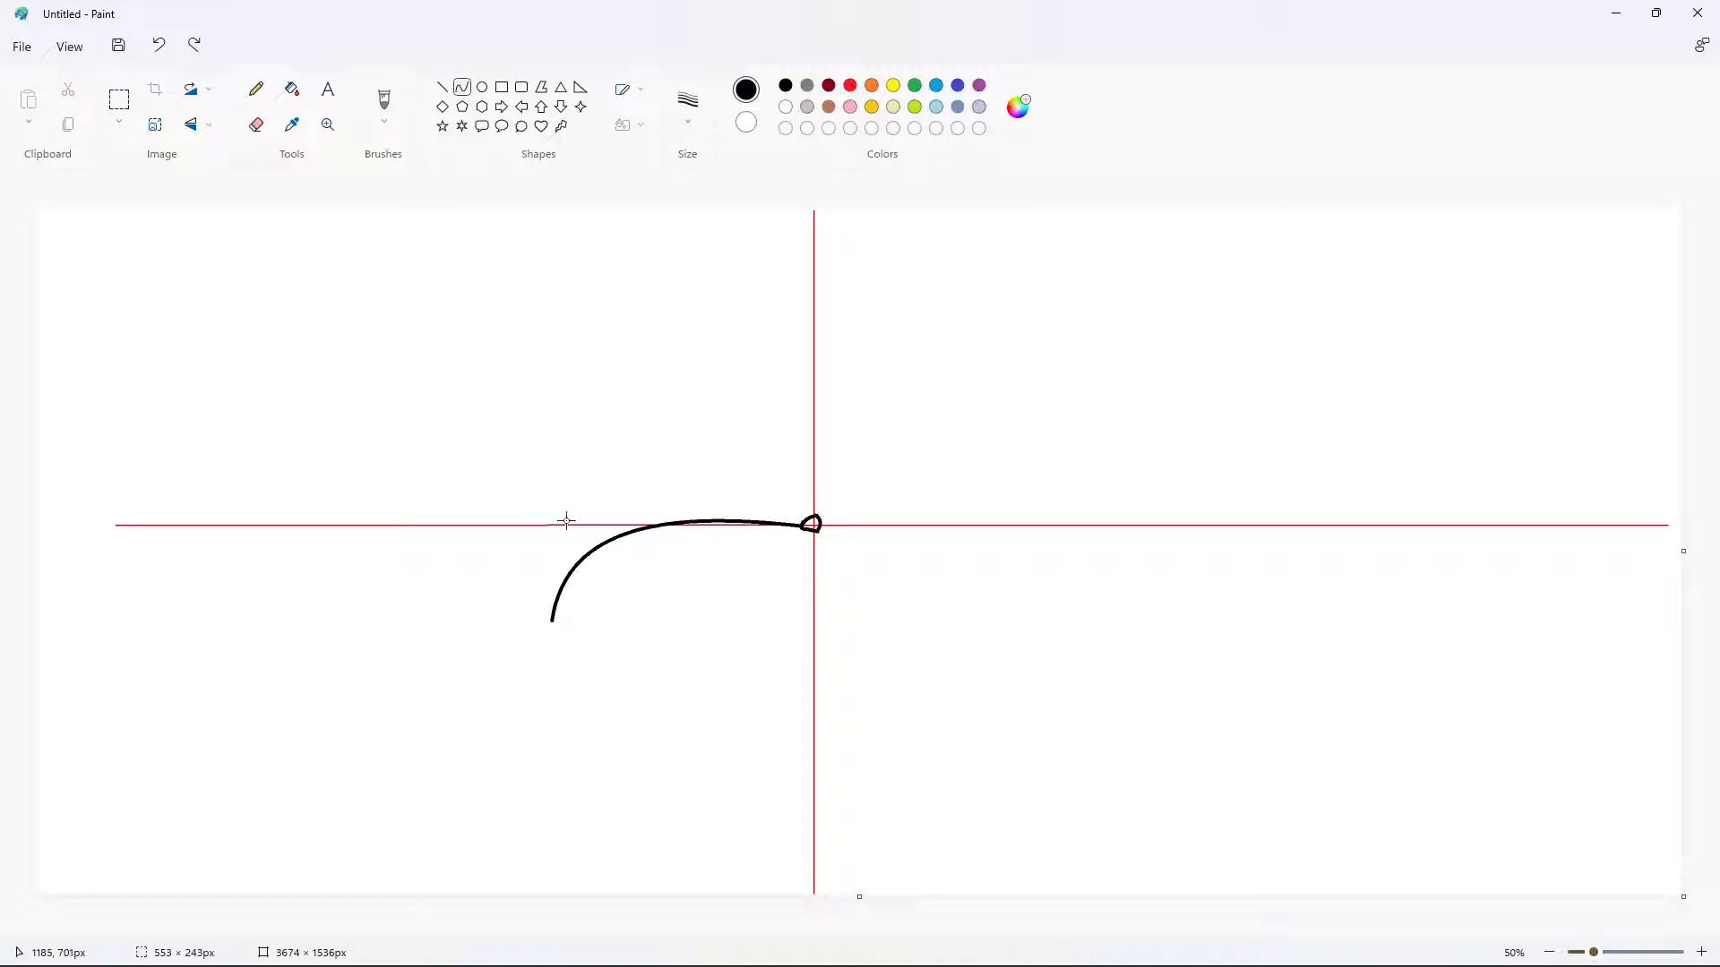
{"action": "left_click", "coordinate": [372, 568]}
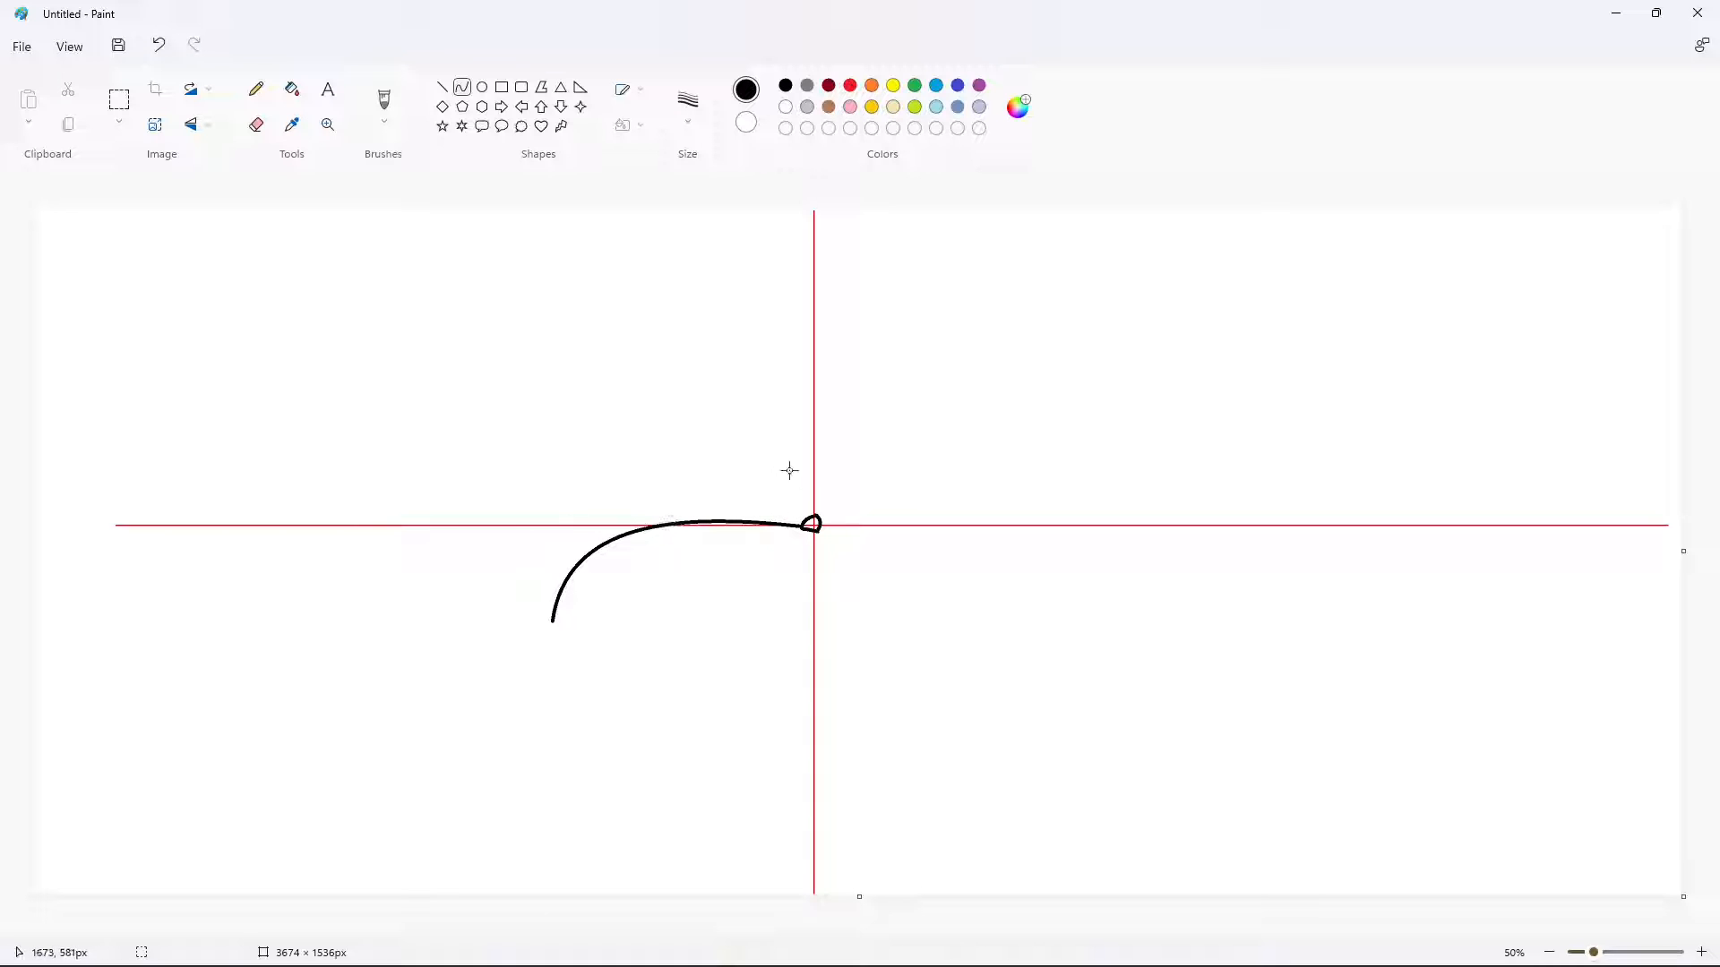
Draw the narrow right eye outline above the nose and a short hooked brow curve over its upper end
{"action": "left_click_drag", "start_coordinate": [806, 499], "coordinate": [751, 424]}
{"action": "mouse_move", "coordinate": [808, 483]}
{"action": "left_mouse_down"}
{"action": "mouse_move", "coordinate": [785, 443]}
{"action": "mouse_move", "coordinate": [812, 504]}
{"action": "left_mouse_up"}
{"action": "left_click", "coordinate": [871, 427]}
{"action": "left_click_drag", "start_coordinate": [760, 441], "coordinate": [736, 399]}
{"action": "left_click", "coordinate": [775, 478]}
{"action": "left_click", "coordinate": [889, 473]}
{"action": "left_click", "coordinate": [767, 420]}
{"action": "left_click", "coordinate": [753, 446]}
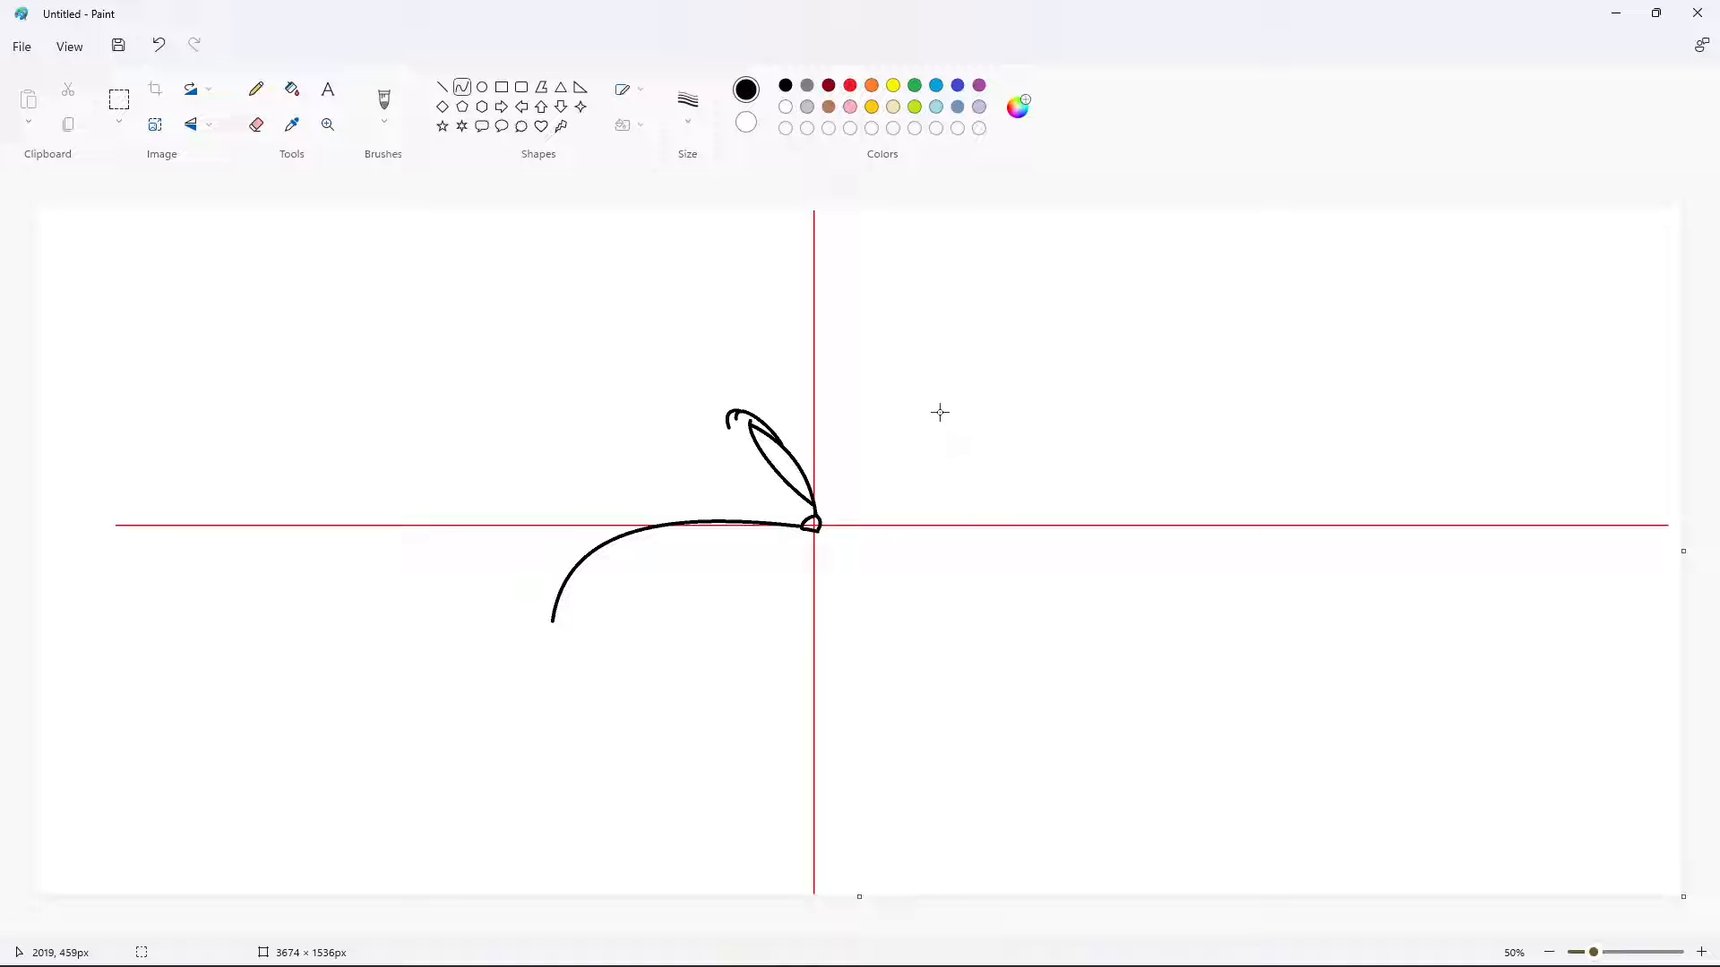
Draw the larger left eye as two curves running from a shared upper tip down to the cheek line
{"action": "mouse_move", "coordinate": [635, 414]}
{"action": "left_mouse_down"}
{"action": "mouse_move", "coordinate": [700, 520]}
{"action": "mouse_move", "coordinate": [625, 449]}
{"action": "mouse_move", "coordinate": [740, 498]}
{"action": "left_mouse_up"}
{"action": "left_click", "coordinate": [664, 497]}
{"action": "left_click", "coordinate": [788, 470]}
{"action": "key", "text": "ctrl+z"}
{"action": "left_click_drag", "start_coordinate": [634, 418], "coordinate": [738, 519]}
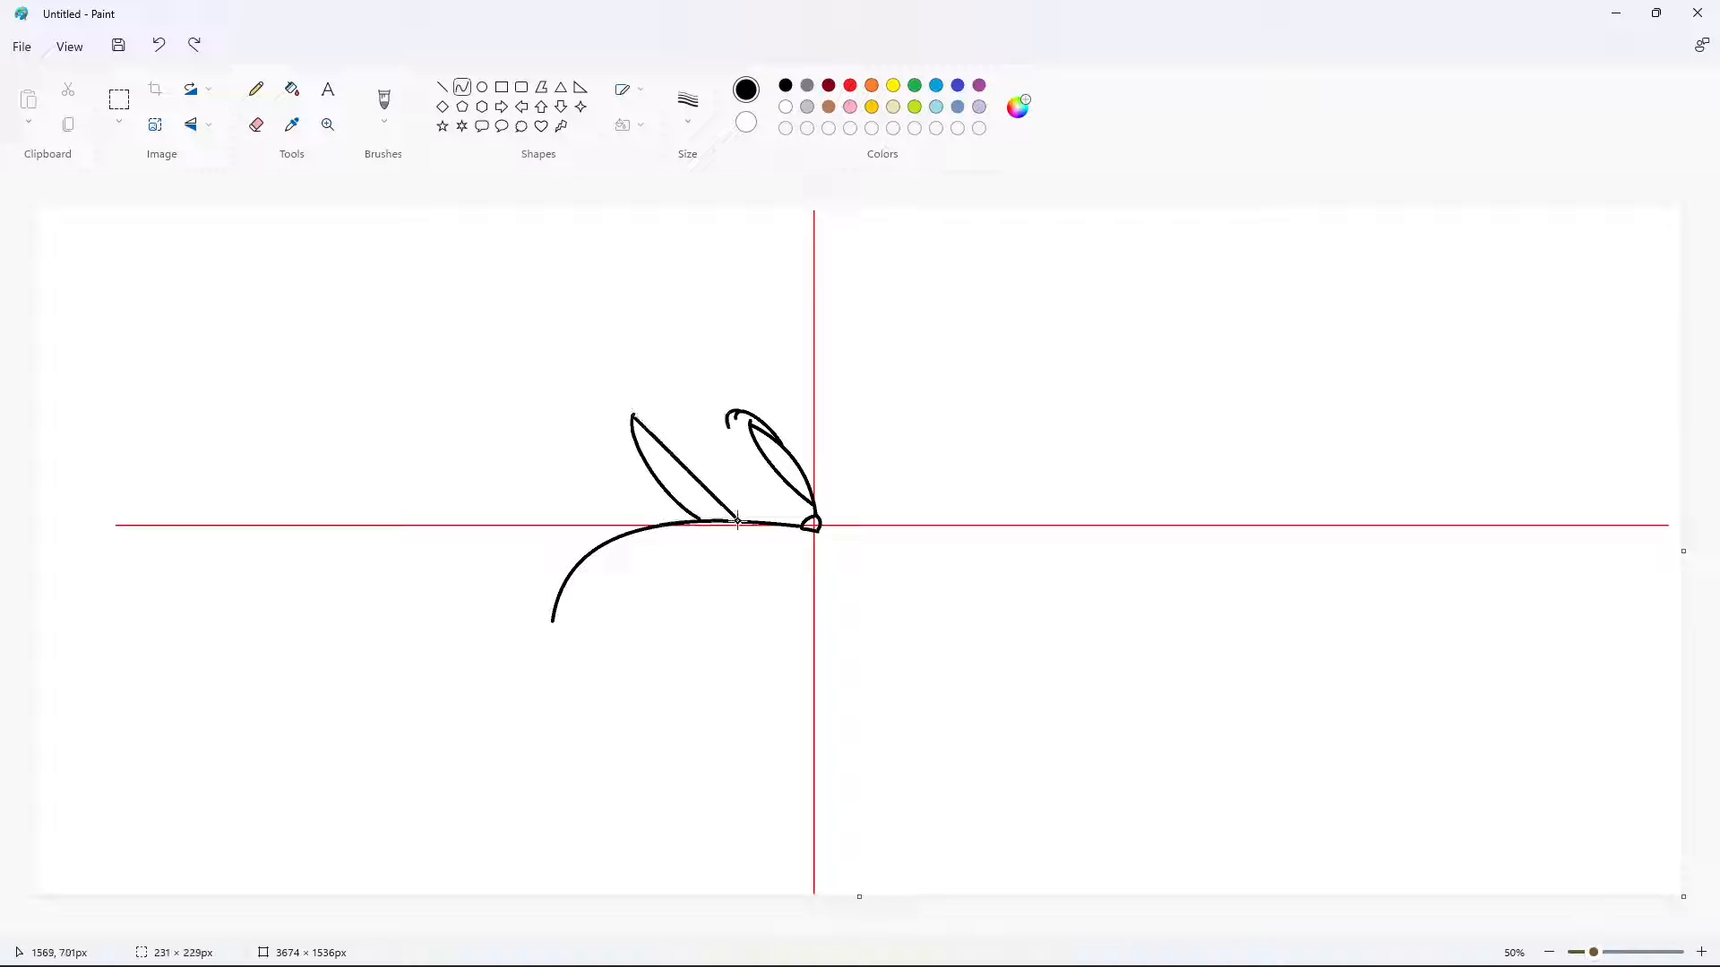
{"action": "left_click", "coordinate": [665, 408]}
{"action": "left_click", "coordinate": [705, 443]}
Add a small curved pupil at the lower end of each eye
{"action": "left_click", "coordinate": [787, 480]}
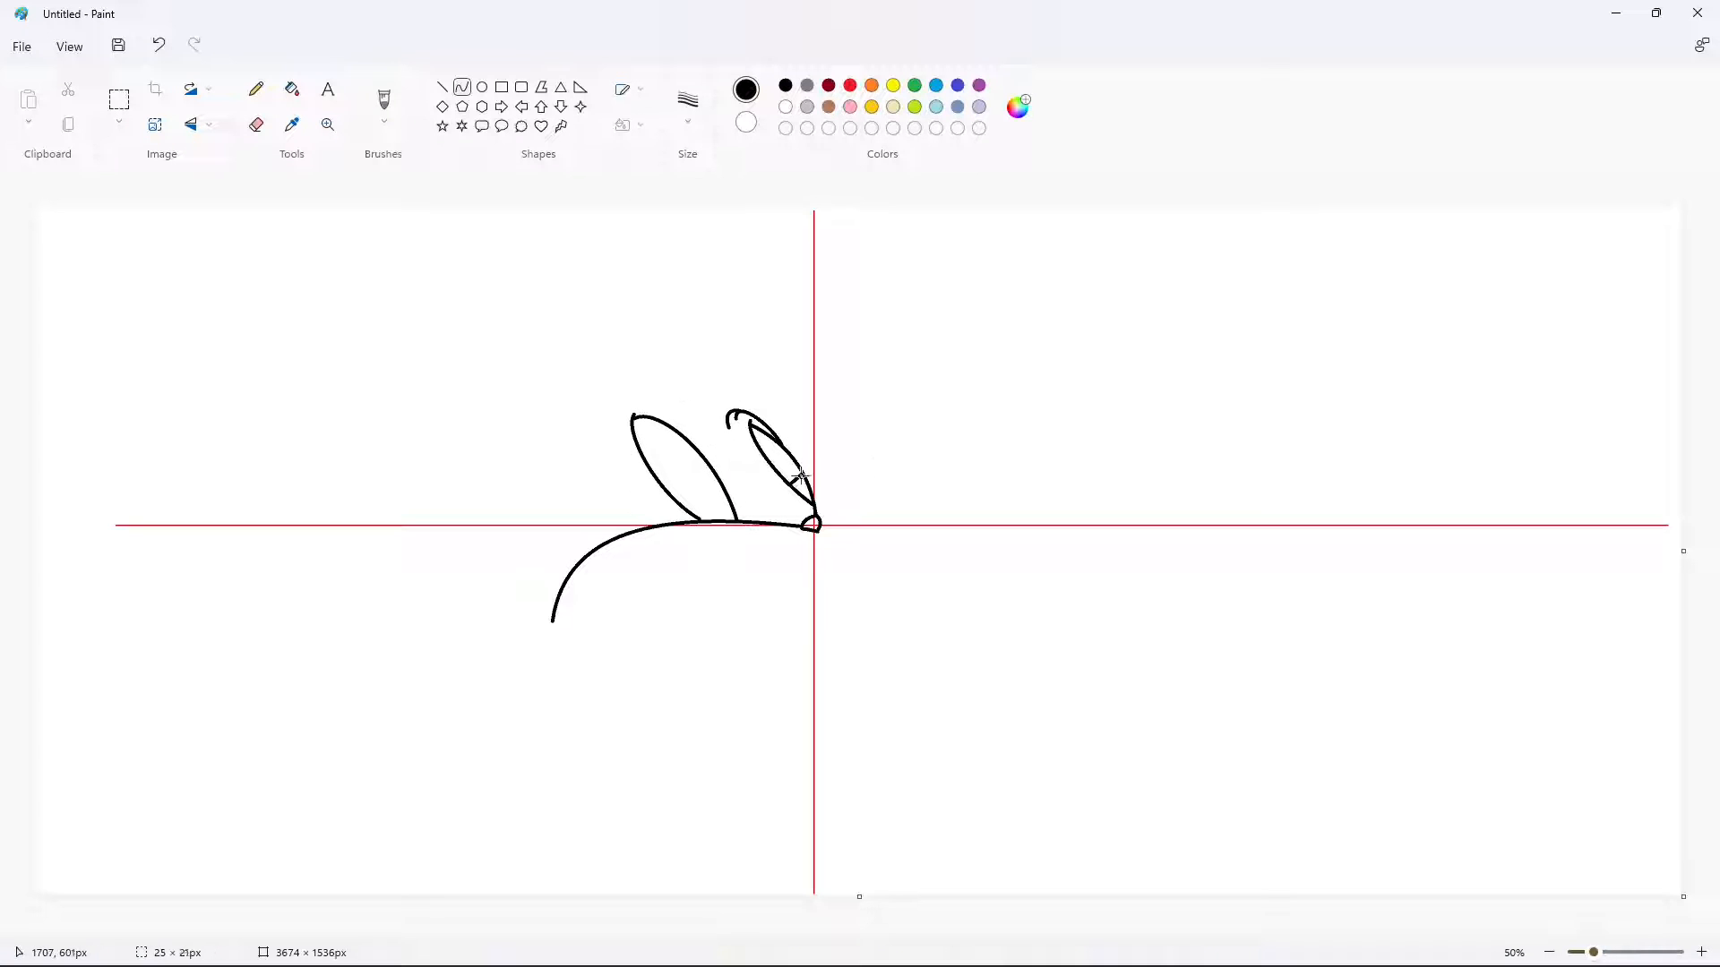
{"action": "left_click", "coordinate": [756, 495]}
{"action": "left_click_drag", "start_coordinate": [915, 445], "coordinate": [701, 520]}
{"action": "key", "text": "ctrl+z"}
{"action": "left_click", "coordinate": [696, 479]}
{"action": "left_click", "coordinate": [673, 494]}
Draw short crease curves beside the nose and the rounded muzzle curves beneath it
{"action": "left_click", "coordinate": [814, 515]}
{"action": "left_click", "coordinate": [800, 557]}
{"action": "left_click", "coordinate": [907, 564]}
{"action": "mouse_move", "coordinate": [807, 546]}
{"action": "left_mouse_down"}
{"action": "mouse_move", "coordinate": [837, 514]}
{"action": "mouse_move", "coordinate": [848, 538]}
{"action": "left_mouse_up"}
{"action": "left_click", "coordinate": [848, 538]}
{"action": "left_click", "coordinate": [950, 559]}
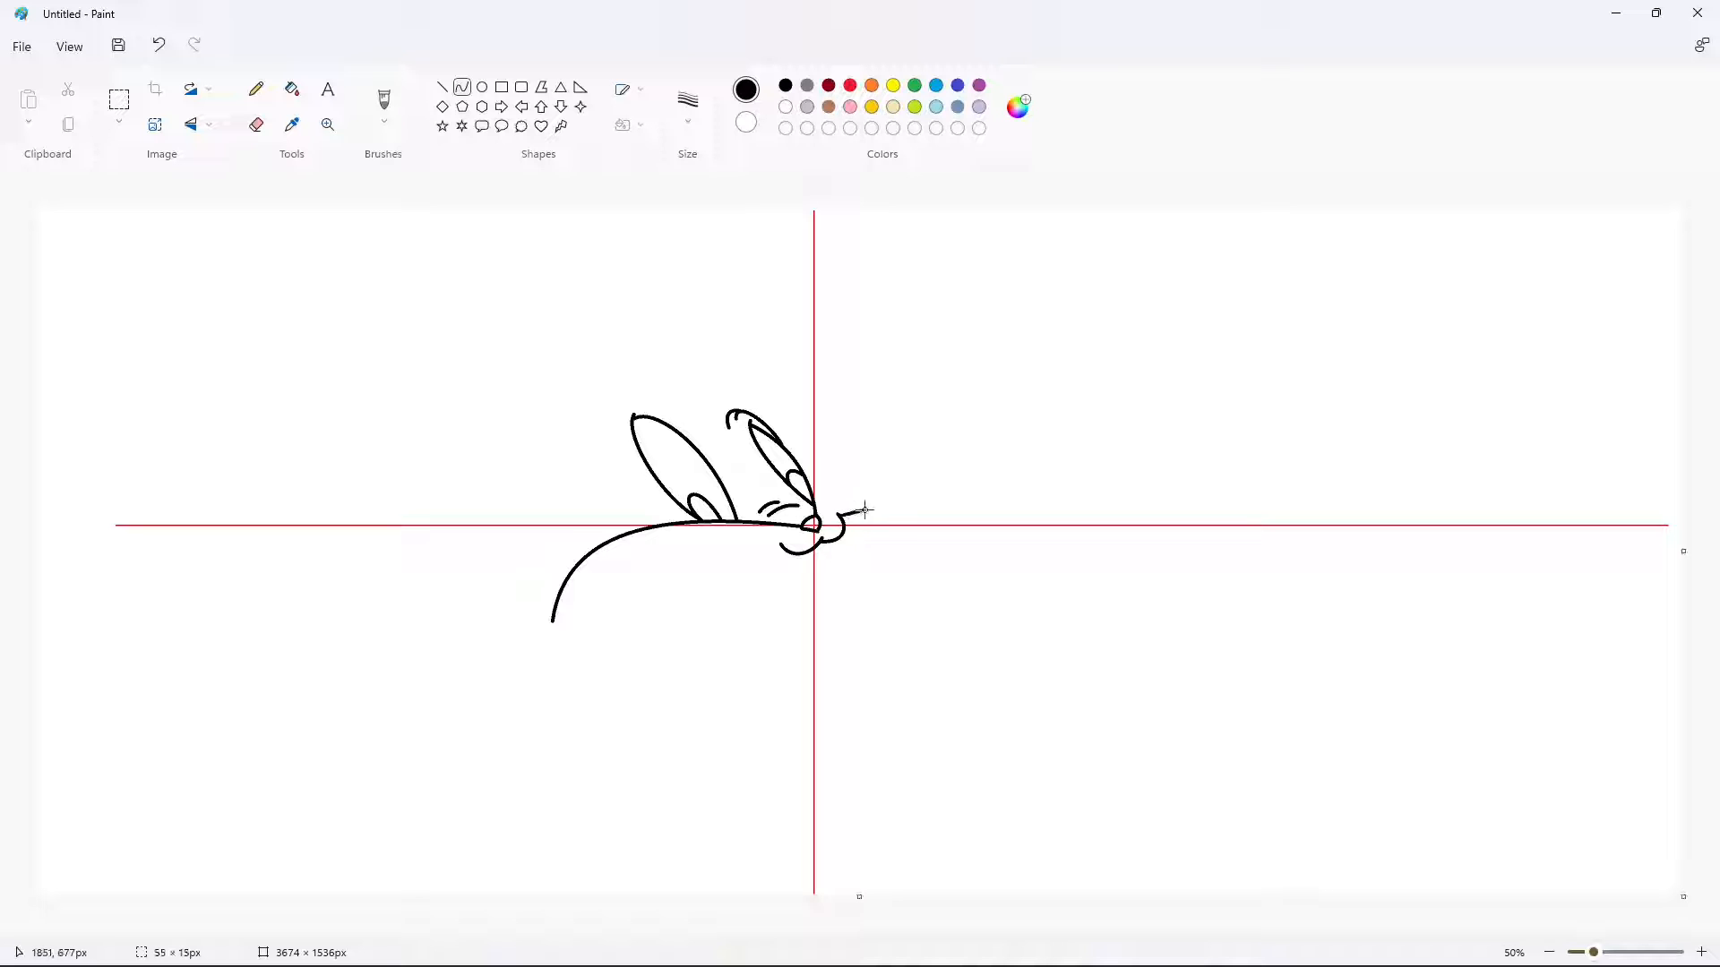
Draw the right cheek's upper edge as a curve from the right eye out past the muzzle
{"action": "left_click_drag", "start_coordinate": [803, 473], "coordinate": [917, 500]}
{"action": "left_click_drag", "start_coordinate": [896, 488], "coordinate": [890, 476]}
{"action": "left_click", "coordinate": [890, 475]}
{"action": "left_click", "coordinate": [1028, 472]}
Draw jagged fur tufts down the left cheek and continue them into a curved jaw line beneath the mouth area
{"action": "left_click", "coordinate": [443, 87]}
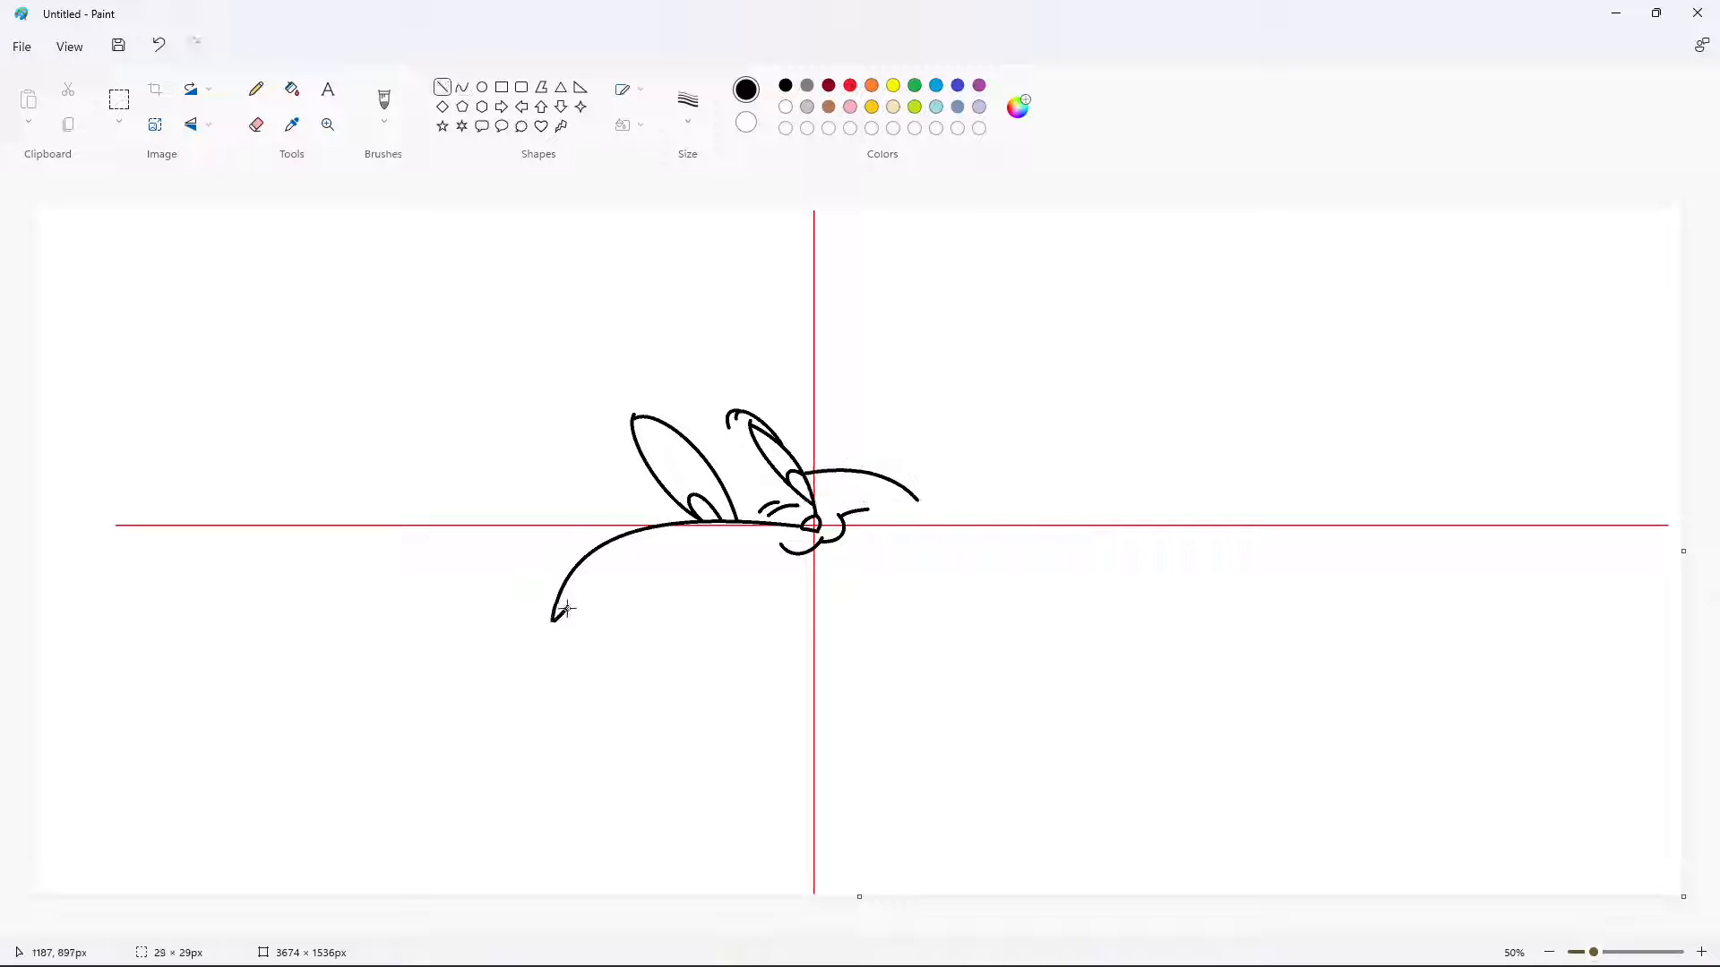
{"action": "left_click", "coordinate": [463, 87]}
{"action": "mouse_move", "coordinate": [567, 606]}
{"action": "left_mouse_down"}
{"action": "mouse_move", "coordinate": [578, 674]}
{"action": "mouse_move", "coordinate": [575, 651]}
{"action": "mouse_move", "coordinate": [630, 678]}
{"action": "mouse_move", "coordinate": [585, 679]}
{"action": "mouse_move", "coordinate": [610, 658]}
{"action": "mouse_move", "coordinate": [767, 666]}
{"action": "left_mouse_up"}
{"action": "left_click", "coordinate": [563, 640]}
{"action": "left_click", "coordinate": [574, 650]}
{"action": "left_click", "coordinate": [585, 681]}
{"action": "left_click", "coordinate": [616, 670]}
{"action": "left_click_drag", "start_coordinate": [681, 665], "coordinate": [674, 674]}
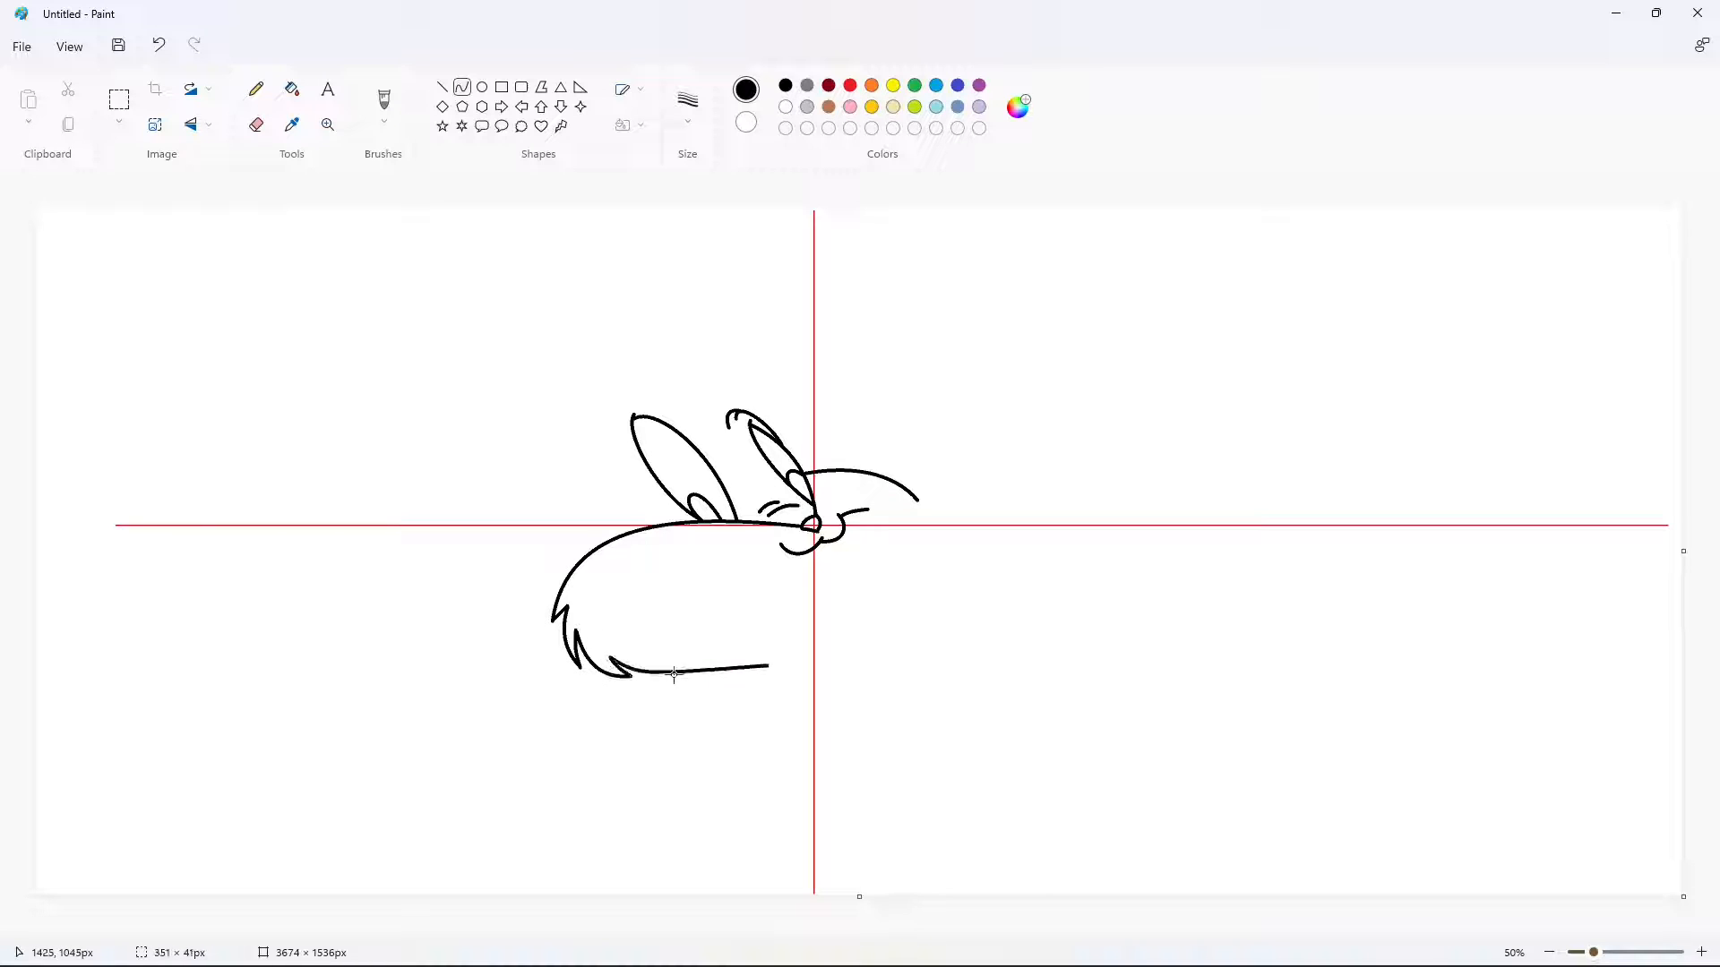
{"action": "left_click", "coordinate": [673, 675]}
Draw jagged fur tufts at the right cheek's tip and curve its lower edge down toward the chin
{"action": "left_click", "coordinate": [462, 87]}
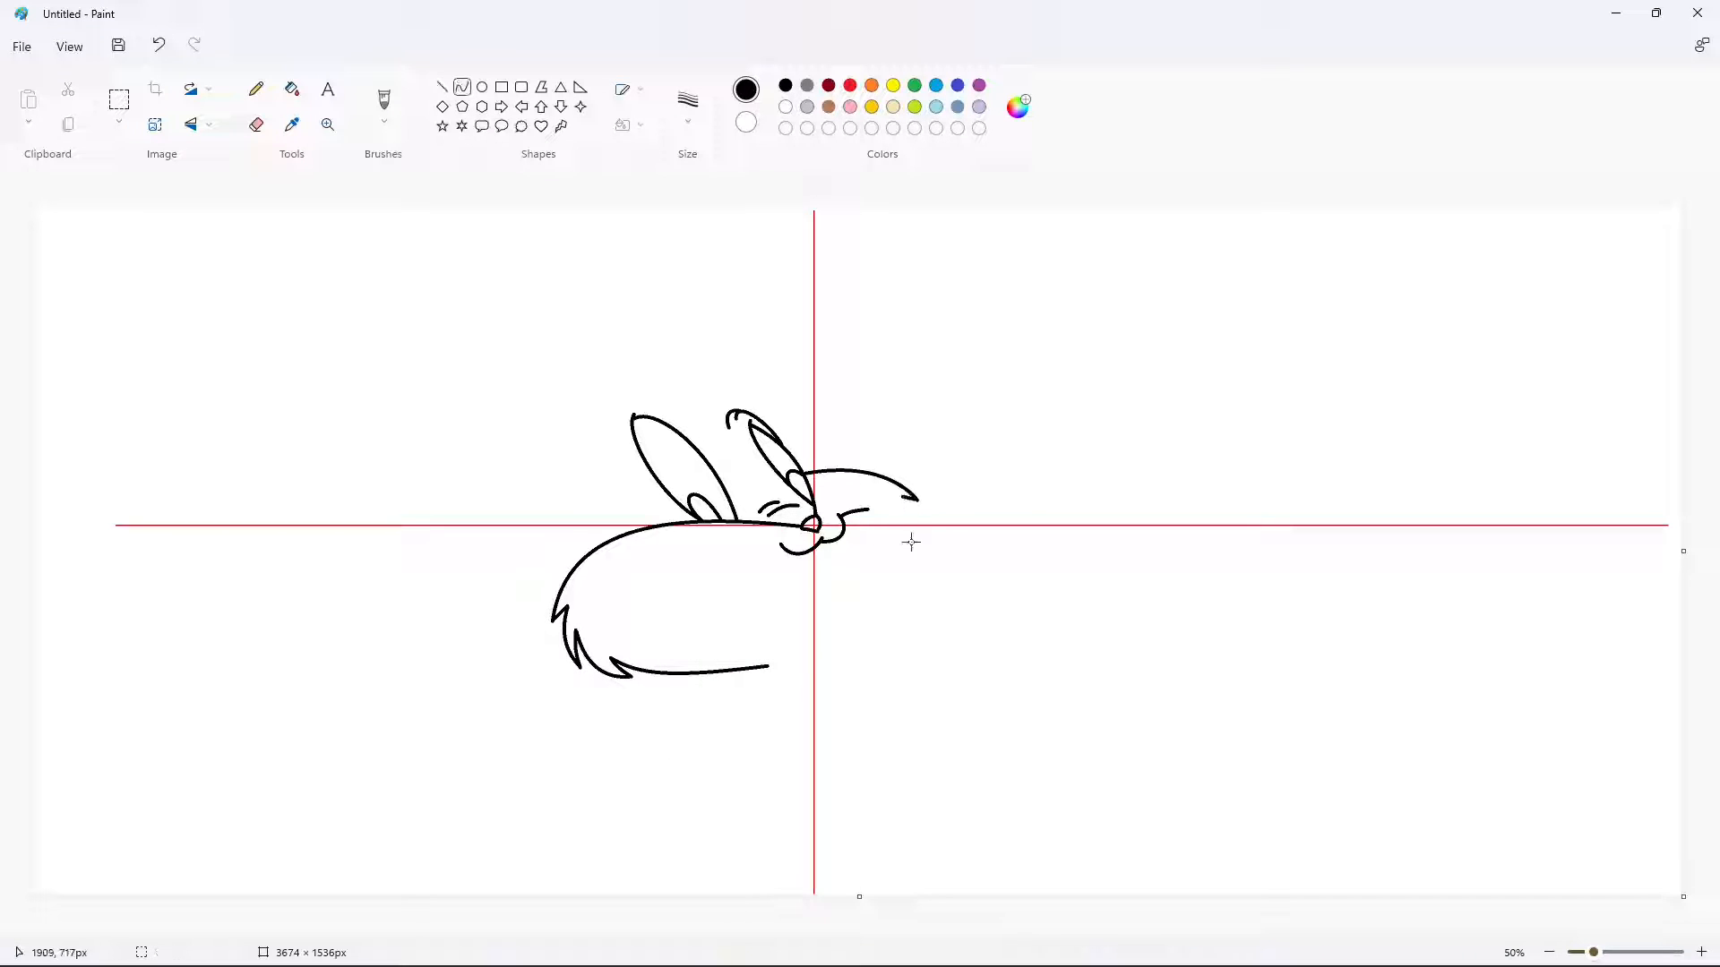
{"action": "left_click", "coordinate": [979, 496]}
{"action": "mouse_move", "coordinate": [910, 511]}
{"action": "left_mouse_down"}
{"action": "mouse_move", "coordinate": [905, 557]}
{"action": "mouse_move", "coordinate": [915, 531]}
{"action": "mouse_move", "coordinate": [834, 639]}
{"action": "mouse_move", "coordinate": [870, 613]}
{"action": "left_mouse_up"}
{"action": "left_click", "coordinate": [443, 87]}
{"action": "left_click", "coordinate": [462, 89]}
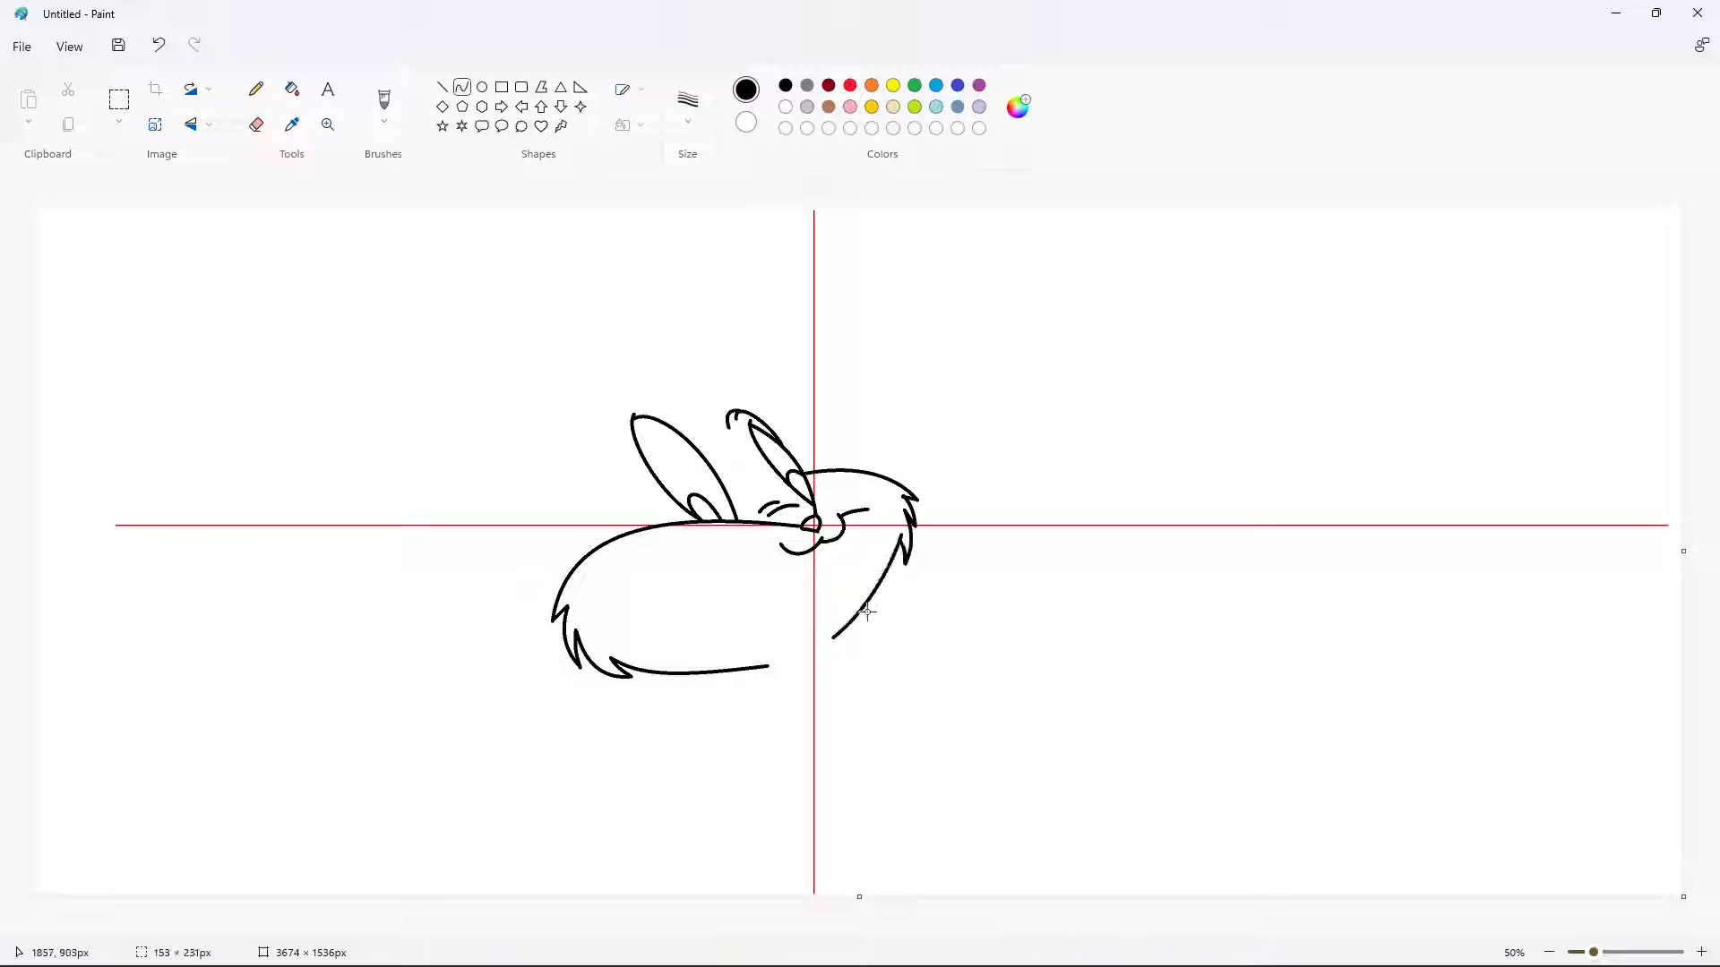
{"action": "left_click", "coordinate": [1009, 640]}
Draw the mouth line as a curve from the muzzle's left side down across the left cheek
{"action": "key", "text": "ctrl+z"}
{"action": "mouse_move", "coordinate": [790, 556]}
{"action": "left_mouse_down"}
{"action": "mouse_move", "coordinate": [650, 601]}
{"action": "mouse_move", "coordinate": [753, 559]}
{"action": "left_mouse_up"}
{"action": "left_click_drag", "start_coordinate": [689, 582], "coordinate": [685, 569]}
{"action": "key", "text": "ctrl+z"}
{"action": "mouse_move", "coordinate": [786, 541]}
{"action": "left_mouse_down"}
{"action": "mouse_move", "coordinate": [650, 601]}
{"action": "mouse_move", "coordinate": [757, 561]}
{"action": "left_mouse_up"}
{"action": "left_click_drag", "start_coordinate": [683, 583], "coordinate": [687, 564]}
{"action": "left_click", "coordinate": [1055, 565]}
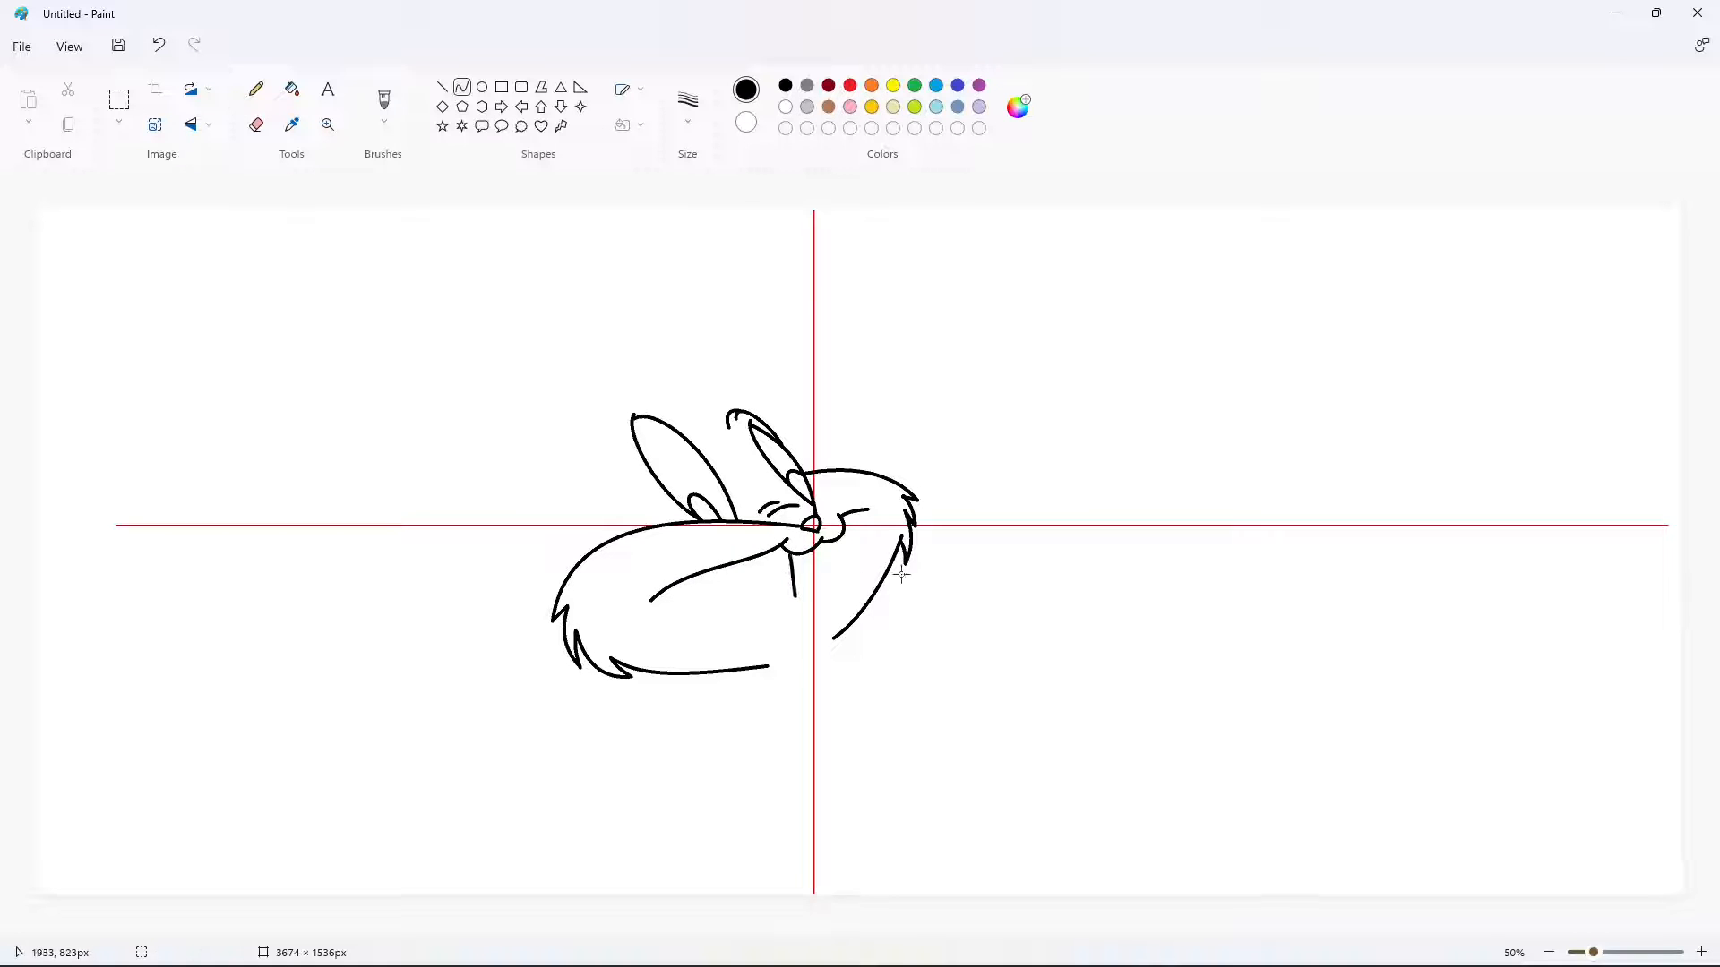
Draw the two front teeth below the muzzle with a rounded lower edge and a dividing line
{"action": "mouse_move", "coordinate": [844, 552]}
{"action": "left_mouse_down"}
{"action": "mouse_move", "coordinate": [819, 602]}
{"action": "mouse_move", "coordinate": [795, 596]}
{"action": "left_mouse_up"}
{"action": "left_click", "coordinate": [935, 559]}
{"action": "left_click_drag", "start_coordinate": [814, 598], "coordinate": [813, 612]}
{"action": "left_click_drag", "start_coordinate": [823, 539], "coordinate": [824, 572]}
Draw a curved brow around the upper end of the left eye
{"action": "left_click", "coordinate": [442, 87]}
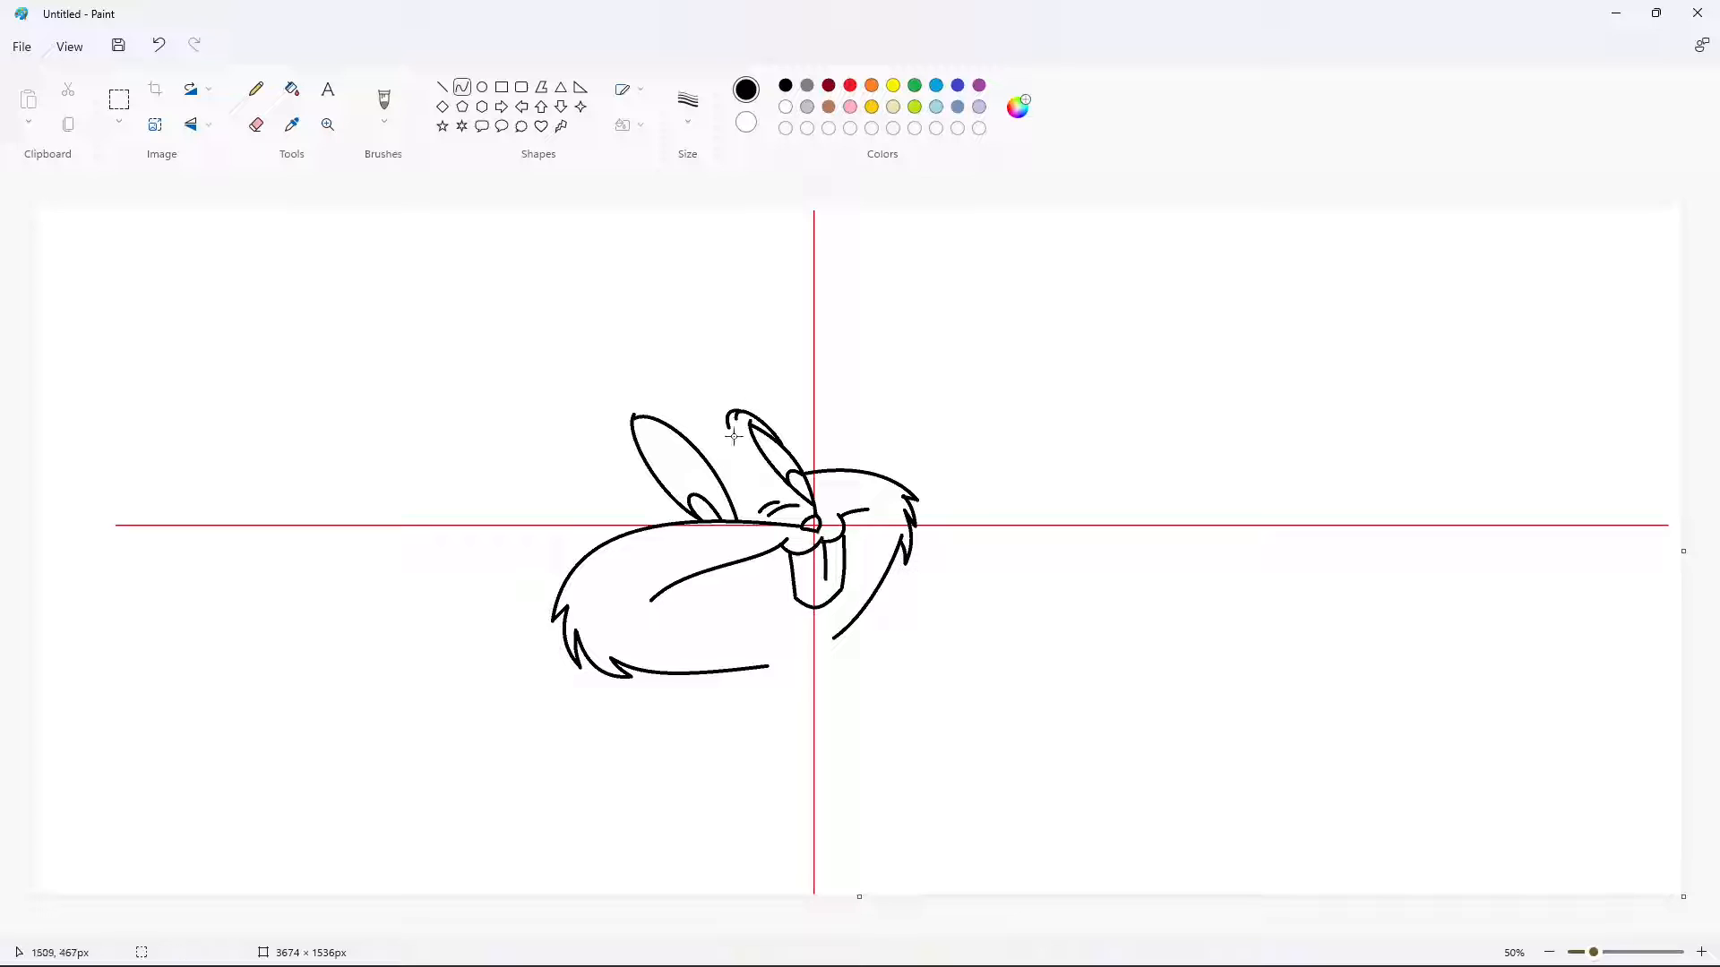
{"action": "left_click", "coordinate": [461, 89]}
{"action": "mouse_move", "coordinate": [650, 399]}
{"action": "left_mouse_down"}
{"action": "mouse_move", "coordinate": [624, 458]}
{"action": "mouse_move", "coordinate": [609, 451]}
{"action": "left_mouse_up"}
{"action": "left_click", "coordinate": [609, 381]}
{"action": "left_click", "coordinate": [607, 401]}
Draw the forehead curve between the brows and a spiky hair tuft on top of the head
{"action": "left_click", "coordinate": [442, 88]}
{"action": "left_click", "coordinate": [461, 88]}
{"action": "mouse_move", "coordinate": [666, 400]}
{"action": "left_mouse_down"}
{"action": "mouse_move", "coordinate": [729, 413]}
{"action": "mouse_move", "coordinate": [680, 383]}
{"action": "mouse_move", "coordinate": [691, 361]}
{"action": "left_mouse_up"}
{"action": "left_click", "coordinate": [712, 402]}
{"action": "left_click", "coordinate": [711, 401]}
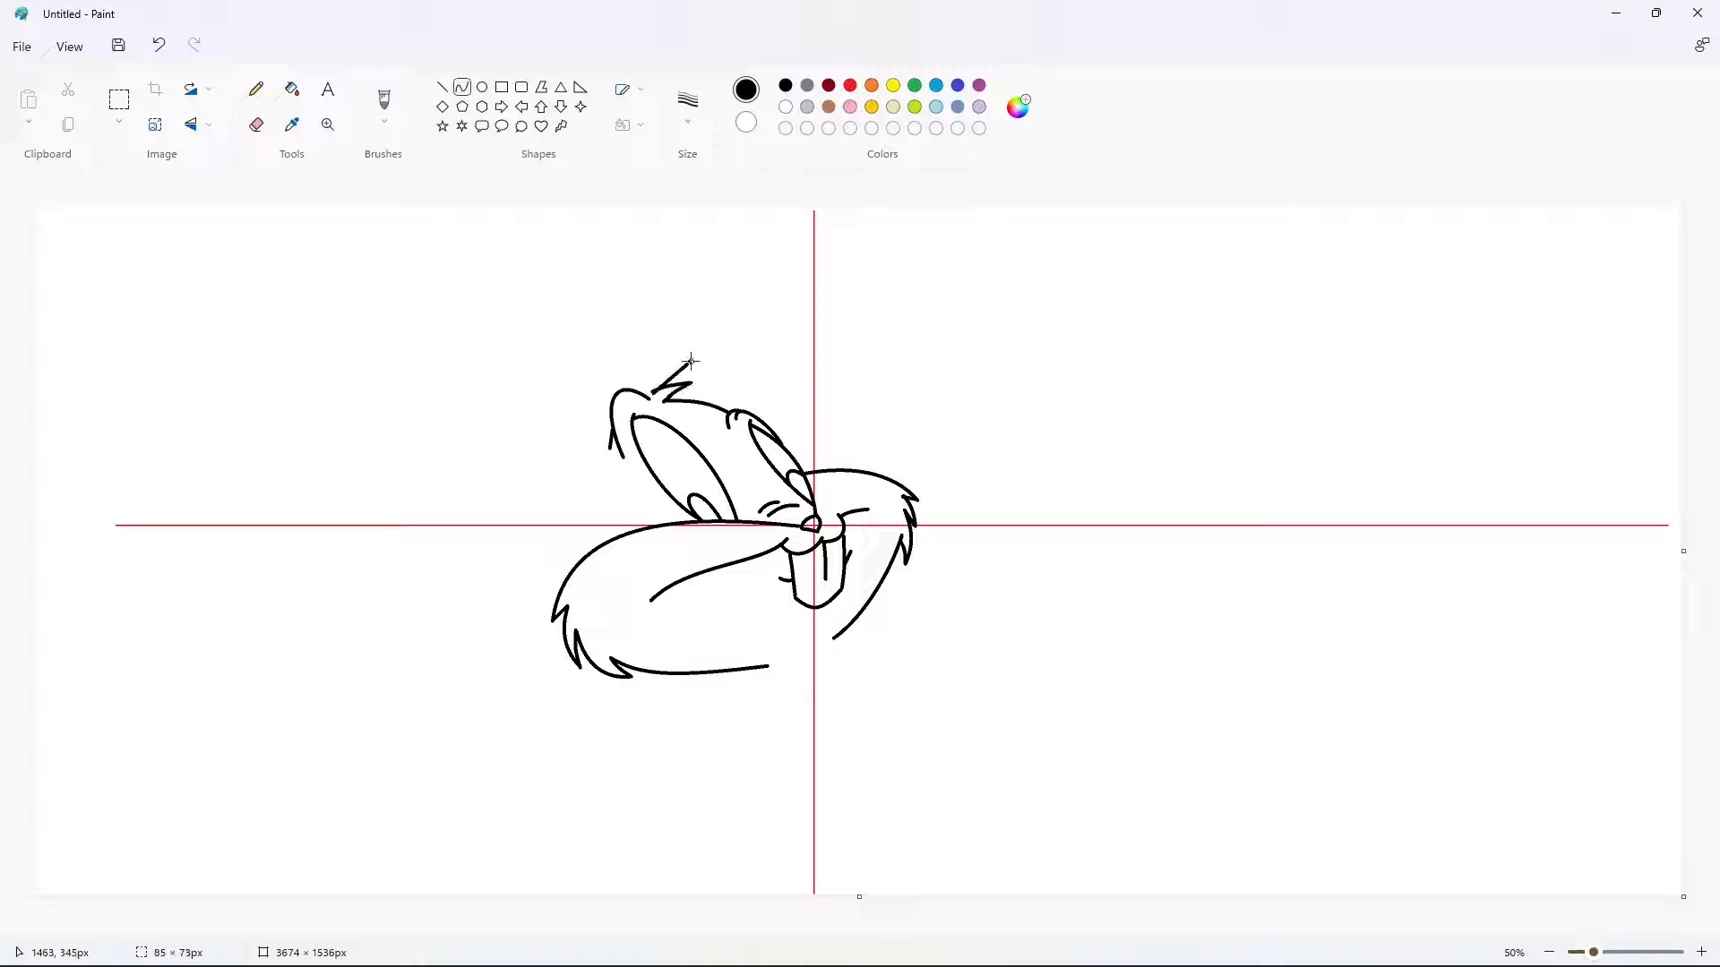
{"action": "left_click", "coordinate": [797, 388]}
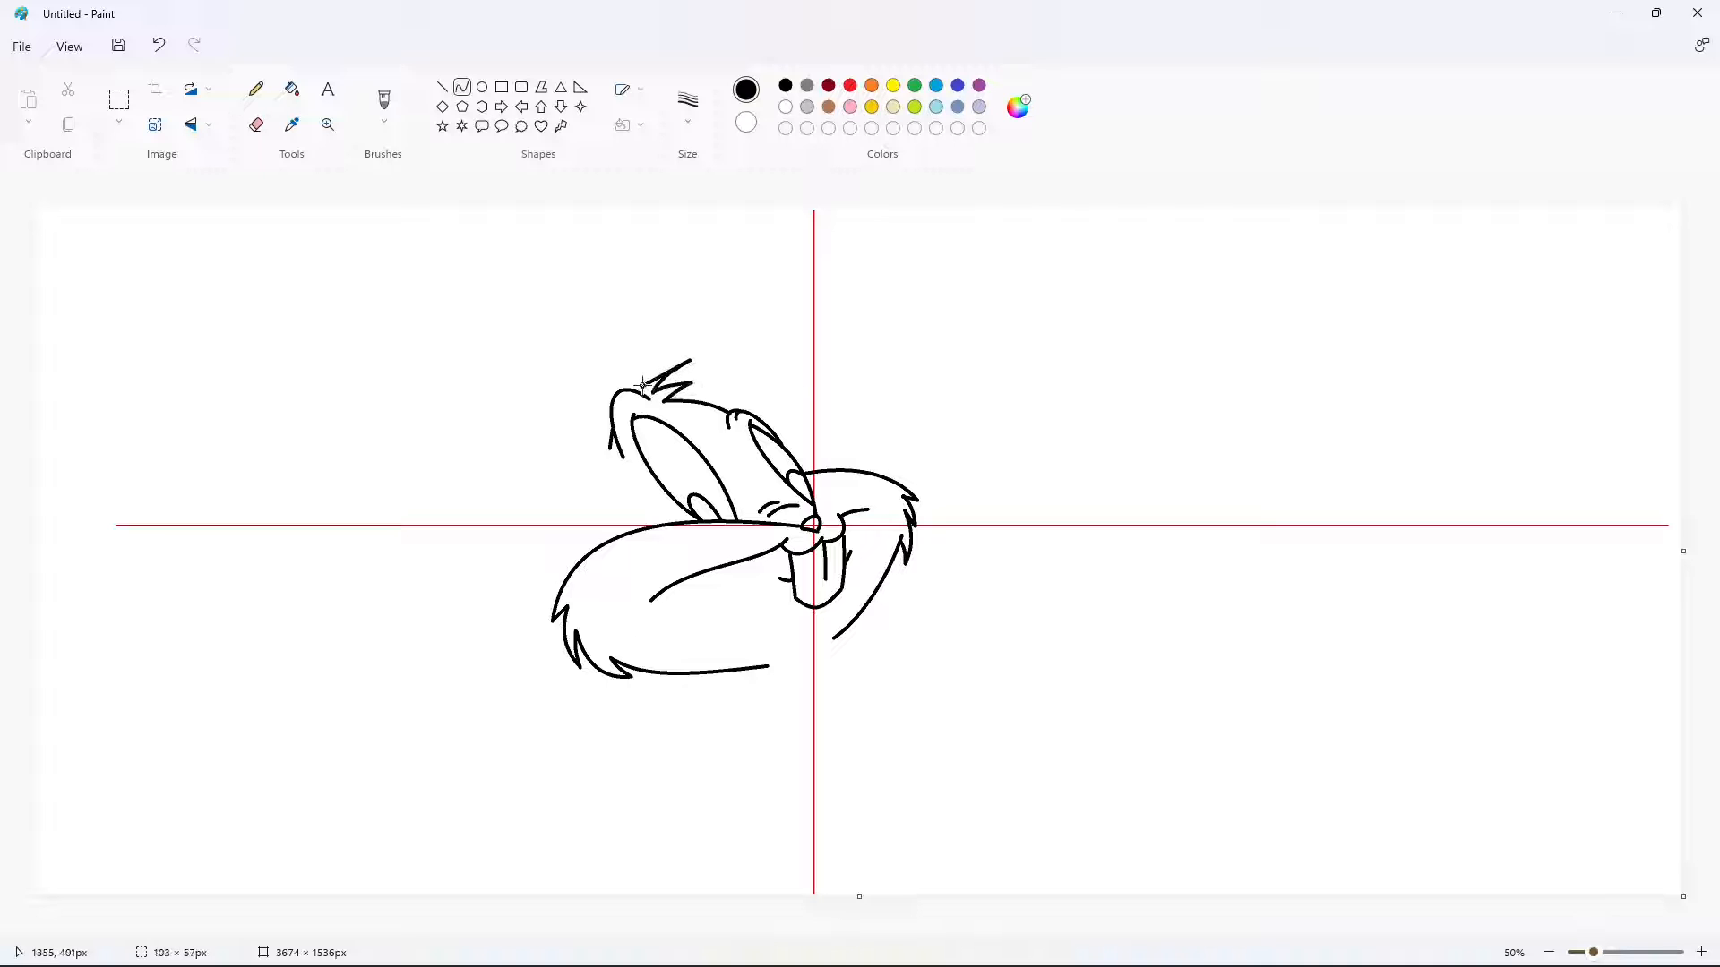
{"action": "left_click", "coordinate": [839, 401]}
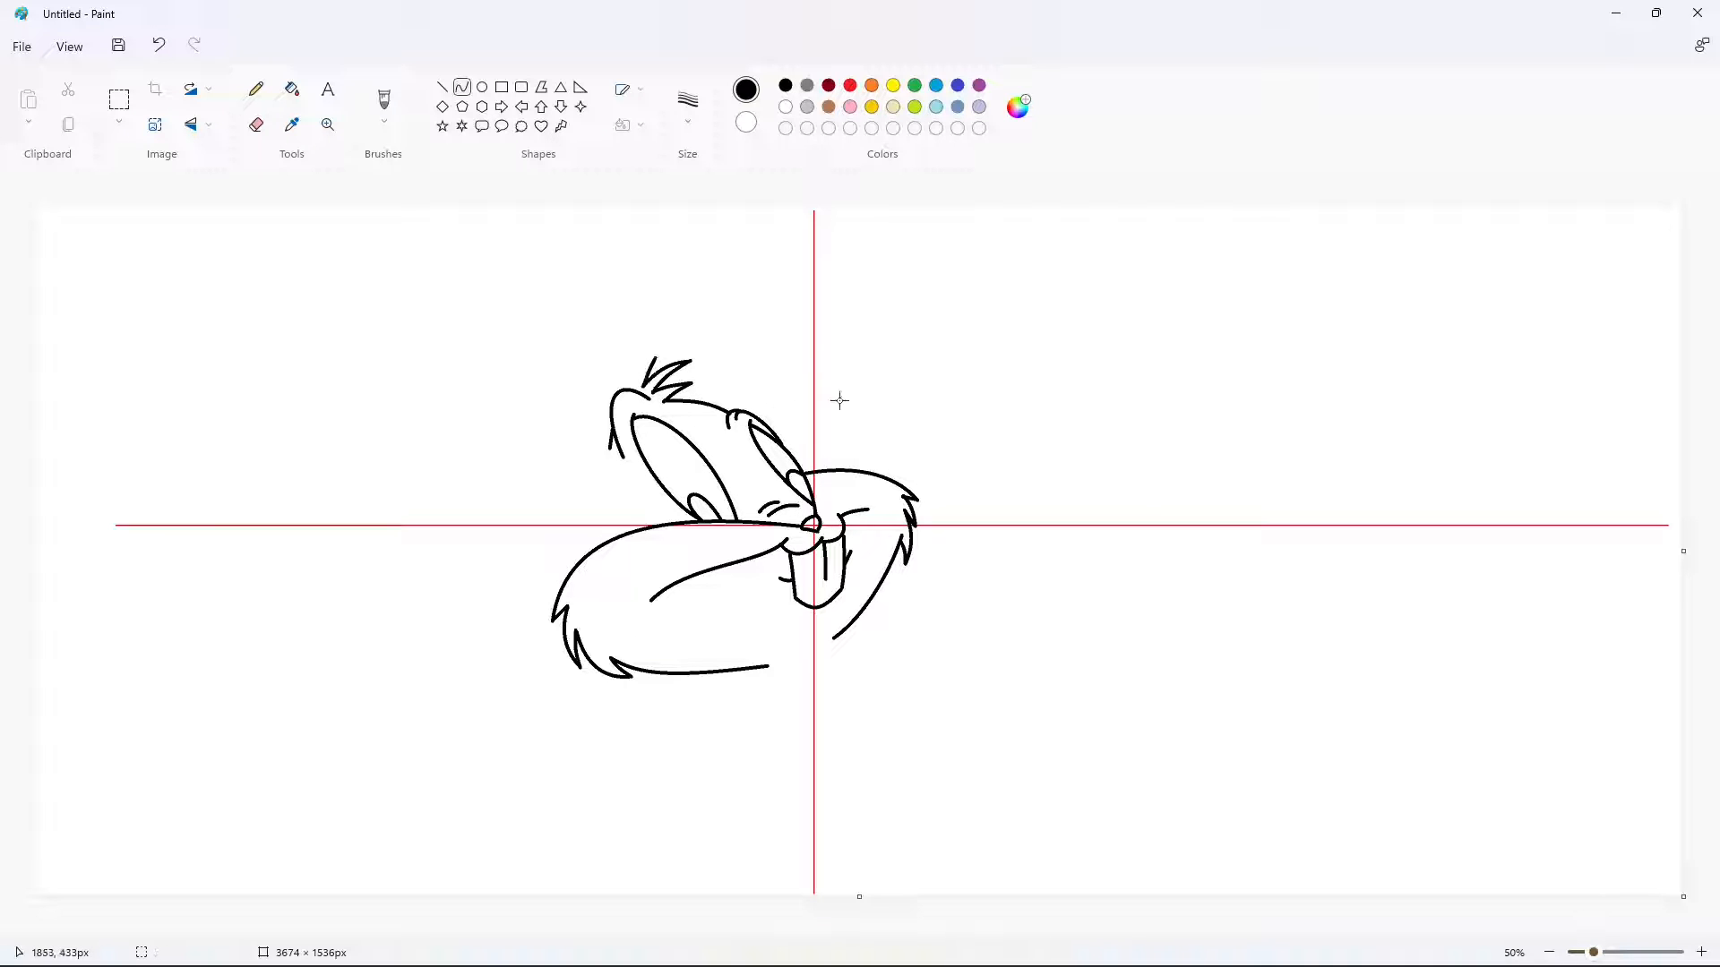
{"action": "left_click", "coordinate": [792, 379]}
Draw the right ear's right side as two near-parallel curves from the hair tuft to the canvas's upper edge
{"action": "left_click_drag", "start_coordinate": [691, 400], "coordinate": [840, 200]}
{"action": "left_click_drag", "start_coordinate": [732, 349], "coordinate": [716, 342]}
{"action": "left_click_drag", "start_coordinate": [771, 315], "coordinate": [797, 331]}
{"action": "left_click", "coordinate": [943, 357]}
{"action": "left_click_drag", "start_coordinate": [685, 383], "coordinate": [823, 201]}
{"action": "left_click_drag", "start_coordinate": [729, 328], "coordinate": [772, 325]}
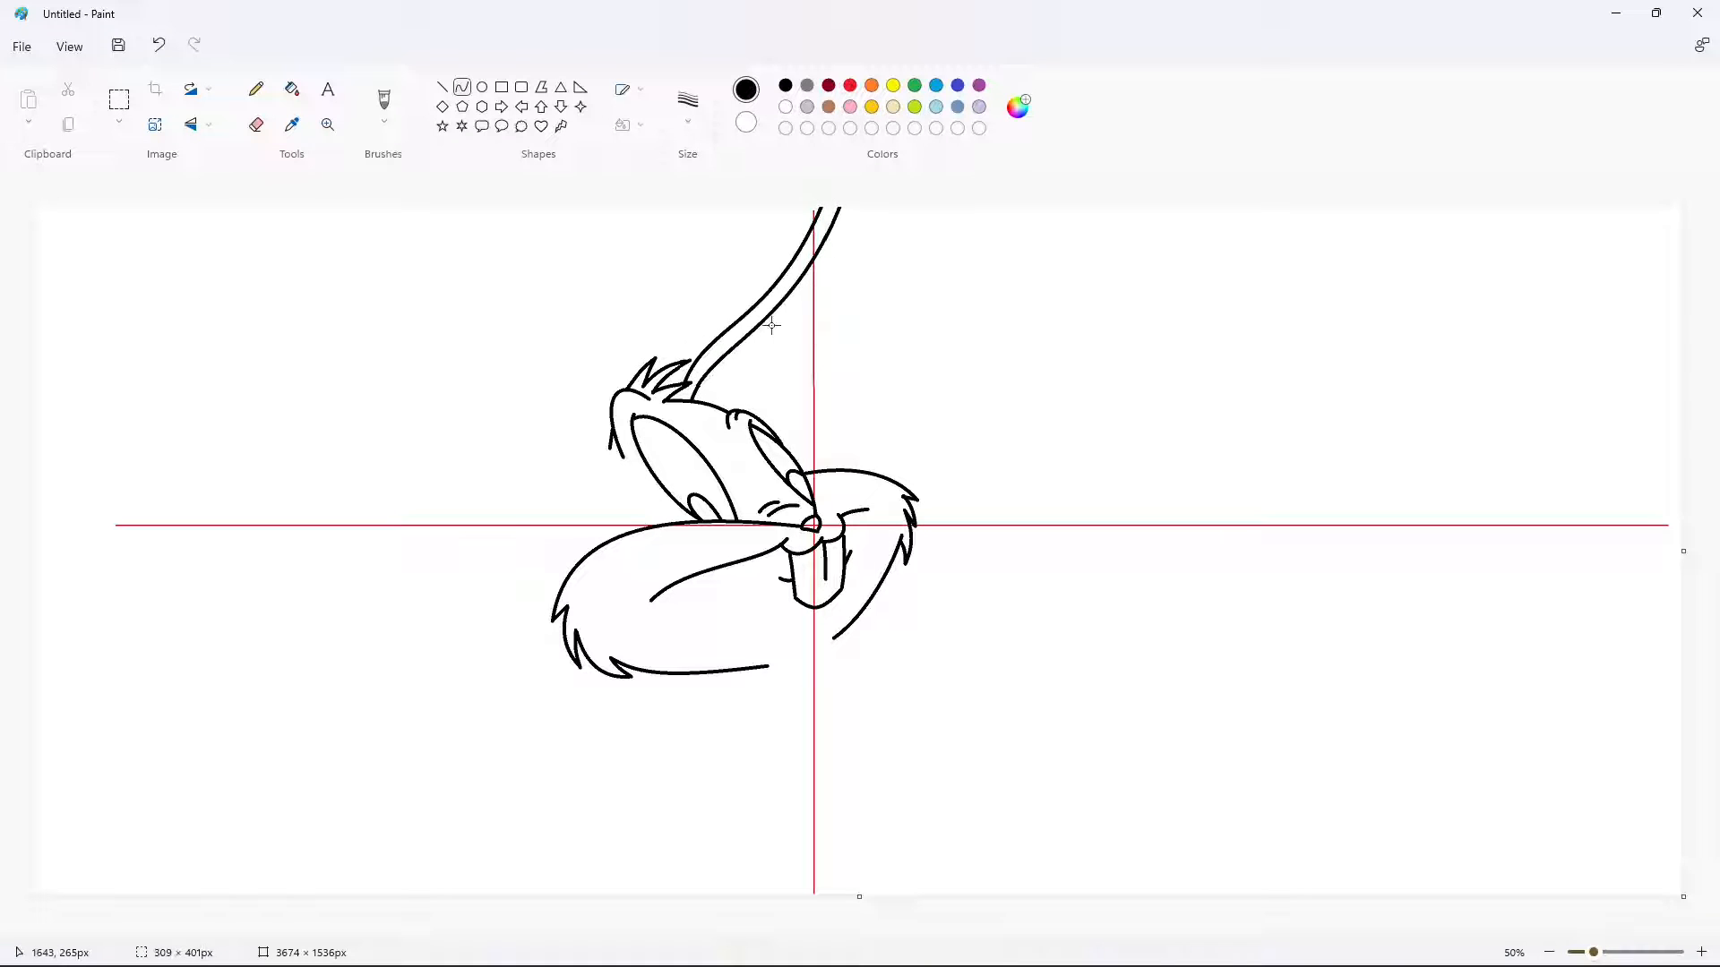
{"action": "key", "text": "ctrl+z"}
{"action": "left_click_drag", "start_coordinate": [683, 384], "coordinate": [823, 203]}
{"action": "left_click_drag", "start_coordinate": [729, 328], "coordinate": [767, 322]}
{"action": "left_click", "coordinate": [963, 344]}
Draw the right ear's left side as two curves from the hair tuft to the canvas's upper edge
{"action": "left_click_drag", "start_coordinate": [675, 361], "coordinate": [768, 204]}
{"action": "mouse_move", "coordinate": [693, 322]}
{"action": "left_mouse_down"}
{"action": "mouse_move", "coordinate": [672, 319]}
{"action": "mouse_move", "coordinate": [698, 313]}
{"action": "mouse_move", "coordinate": [683, 284]}
{"action": "mouse_move", "coordinate": [731, 204]}
{"action": "left_mouse_up"}
{"action": "left_click", "coordinate": [959, 350]}
{"action": "left_click", "coordinate": [443, 87]}
{"action": "left_click", "coordinate": [462, 86]}
{"action": "mouse_move", "coordinate": [671, 309]}
{"action": "left_mouse_down"}
{"action": "mouse_move", "coordinate": [644, 297]}
{"action": "mouse_move", "coordinate": [699, 288]}
{"action": "left_mouse_up"}
{"action": "left_click", "coordinate": [1069, 368]}
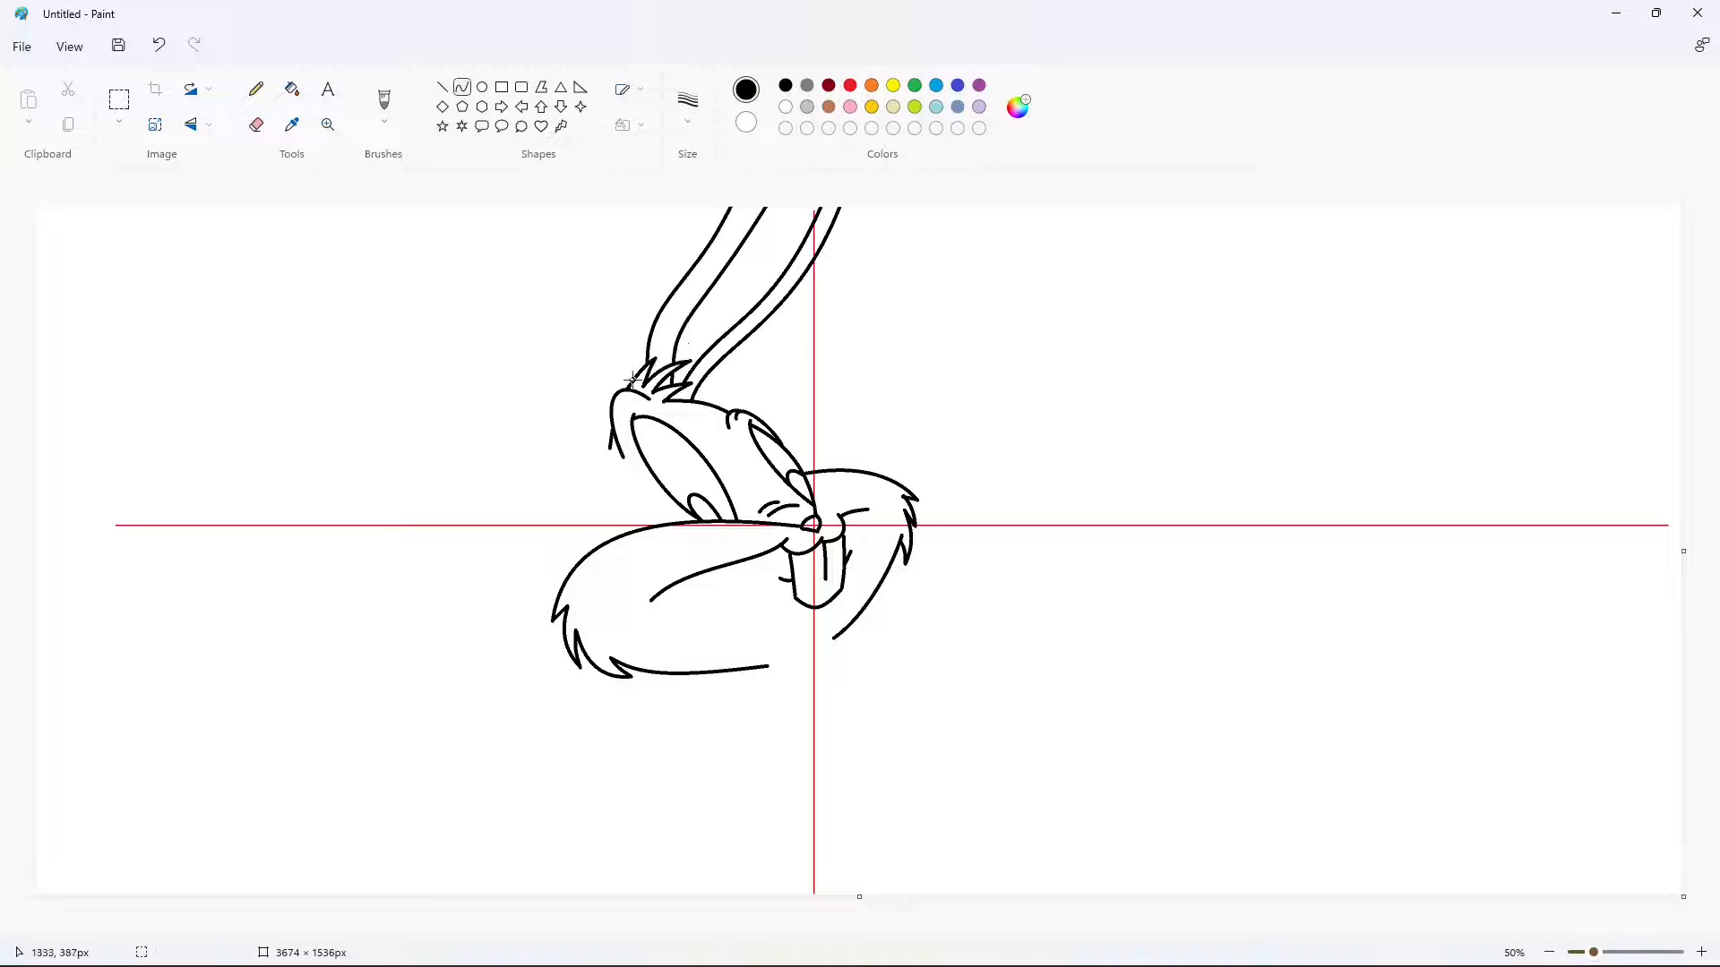
Draw the left ear's two outer edges as curves from the head to the canvas's upper edge
{"action": "left_click_drag", "start_coordinate": [630, 386], "coordinate": [677, 204]}
{"action": "left_click_drag", "start_coordinate": [642, 303], "coordinate": [638, 324]}
{"action": "left_click_drag", "start_coordinate": [666, 261], "coordinate": [676, 269]}
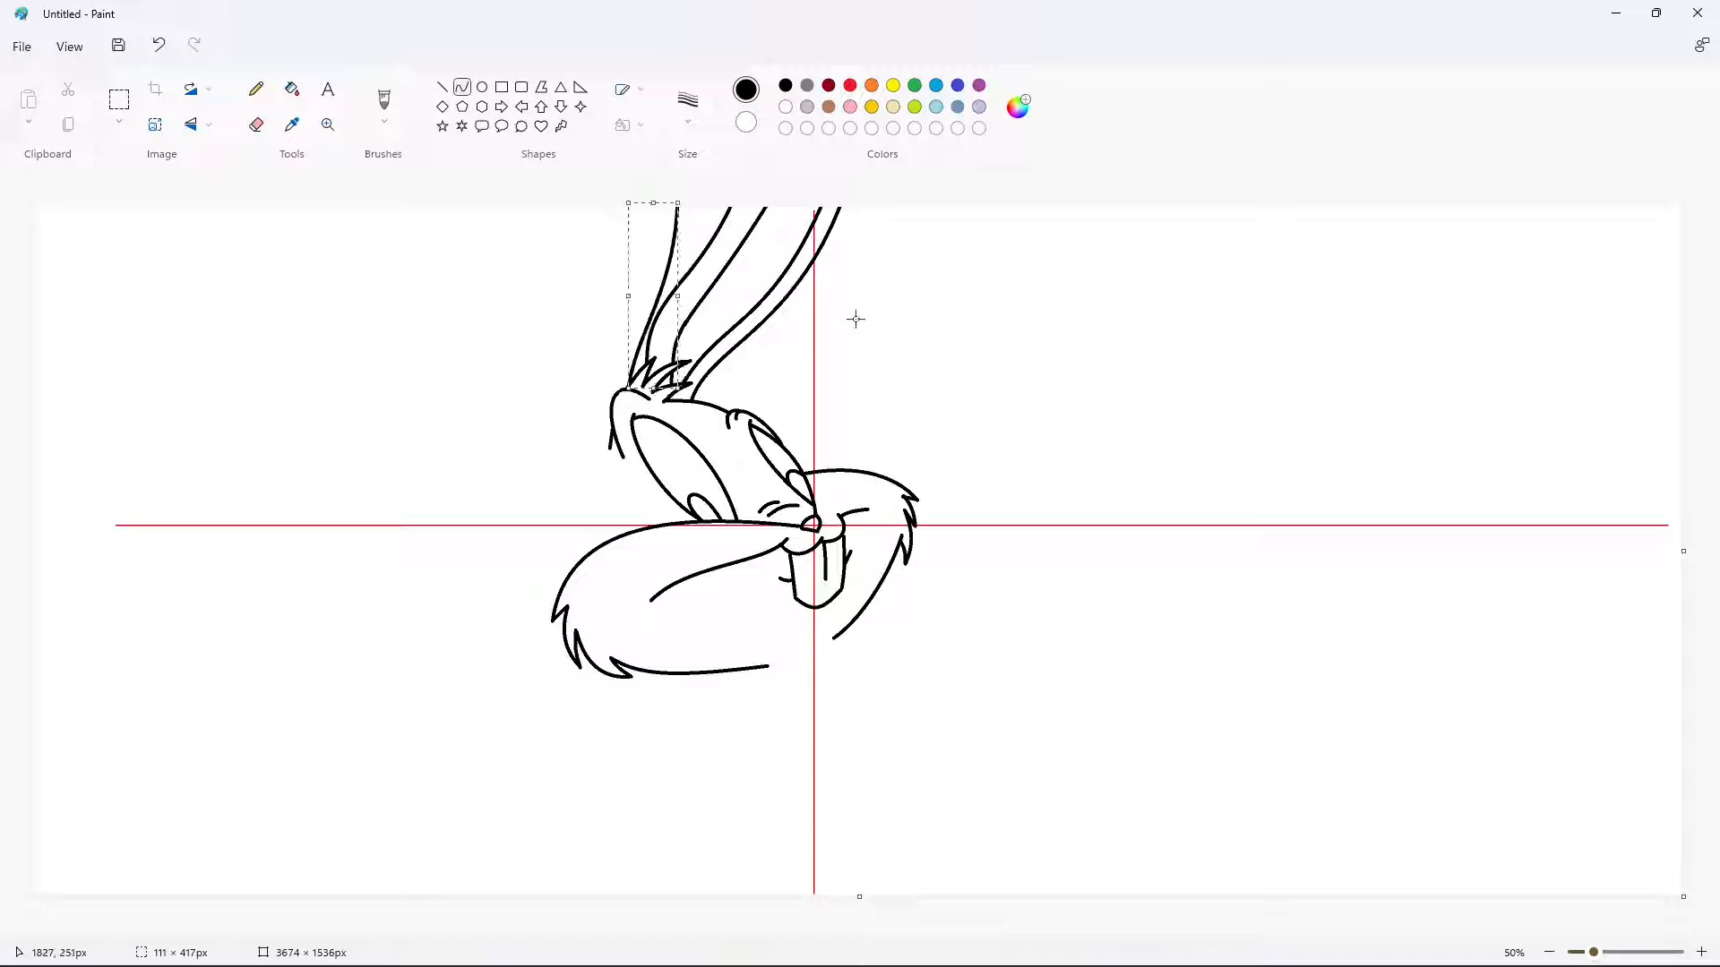
{"action": "left_click", "coordinate": [856, 319]}
{"action": "mouse_move", "coordinate": [586, 431]}
{"action": "left_mouse_down"}
{"action": "mouse_move", "coordinate": [588, 253]}
{"action": "mouse_move", "coordinate": [568, 205]}
{"action": "left_mouse_up"}
{"action": "mouse_move", "coordinate": [568, 351]}
{"action": "left_mouse_down"}
{"action": "mouse_move", "coordinate": [532, 344]}
{"action": "mouse_move", "coordinate": [552, 302]}
{"action": "left_mouse_up"}
{"action": "left_click", "coordinate": [874, 374]}
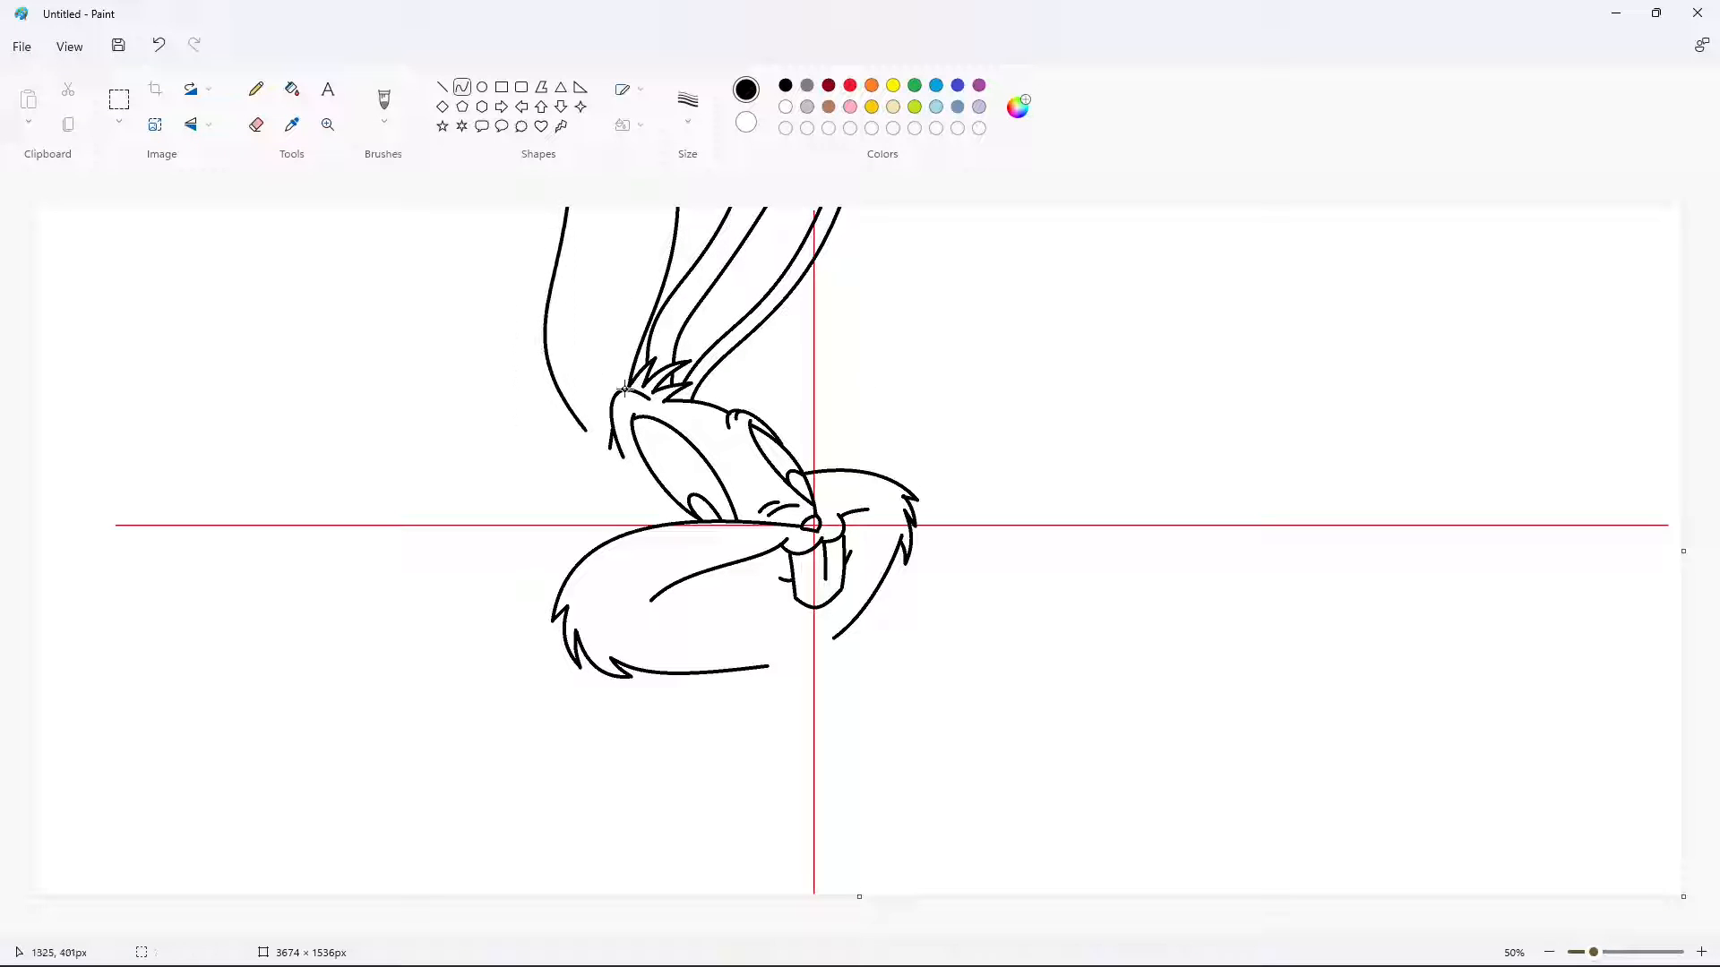
Draw the left ear's two inner curves and the back-of-head curve from the ear's base down to the cheek
{"action": "left_click_drag", "start_coordinate": [611, 410], "coordinate": [599, 203]}
{"action": "mouse_move", "coordinate": [602, 338]}
{"action": "left_mouse_down"}
{"action": "mouse_move", "coordinate": [576, 344]}
{"action": "mouse_move", "coordinate": [591, 301]}
{"action": "left_mouse_up"}
{"action": "left_click", "coordinate": [682, 373]}
{"action": "left_click_drag", "start_coordinate": [614, 395], "coordinate": [666, 192]}
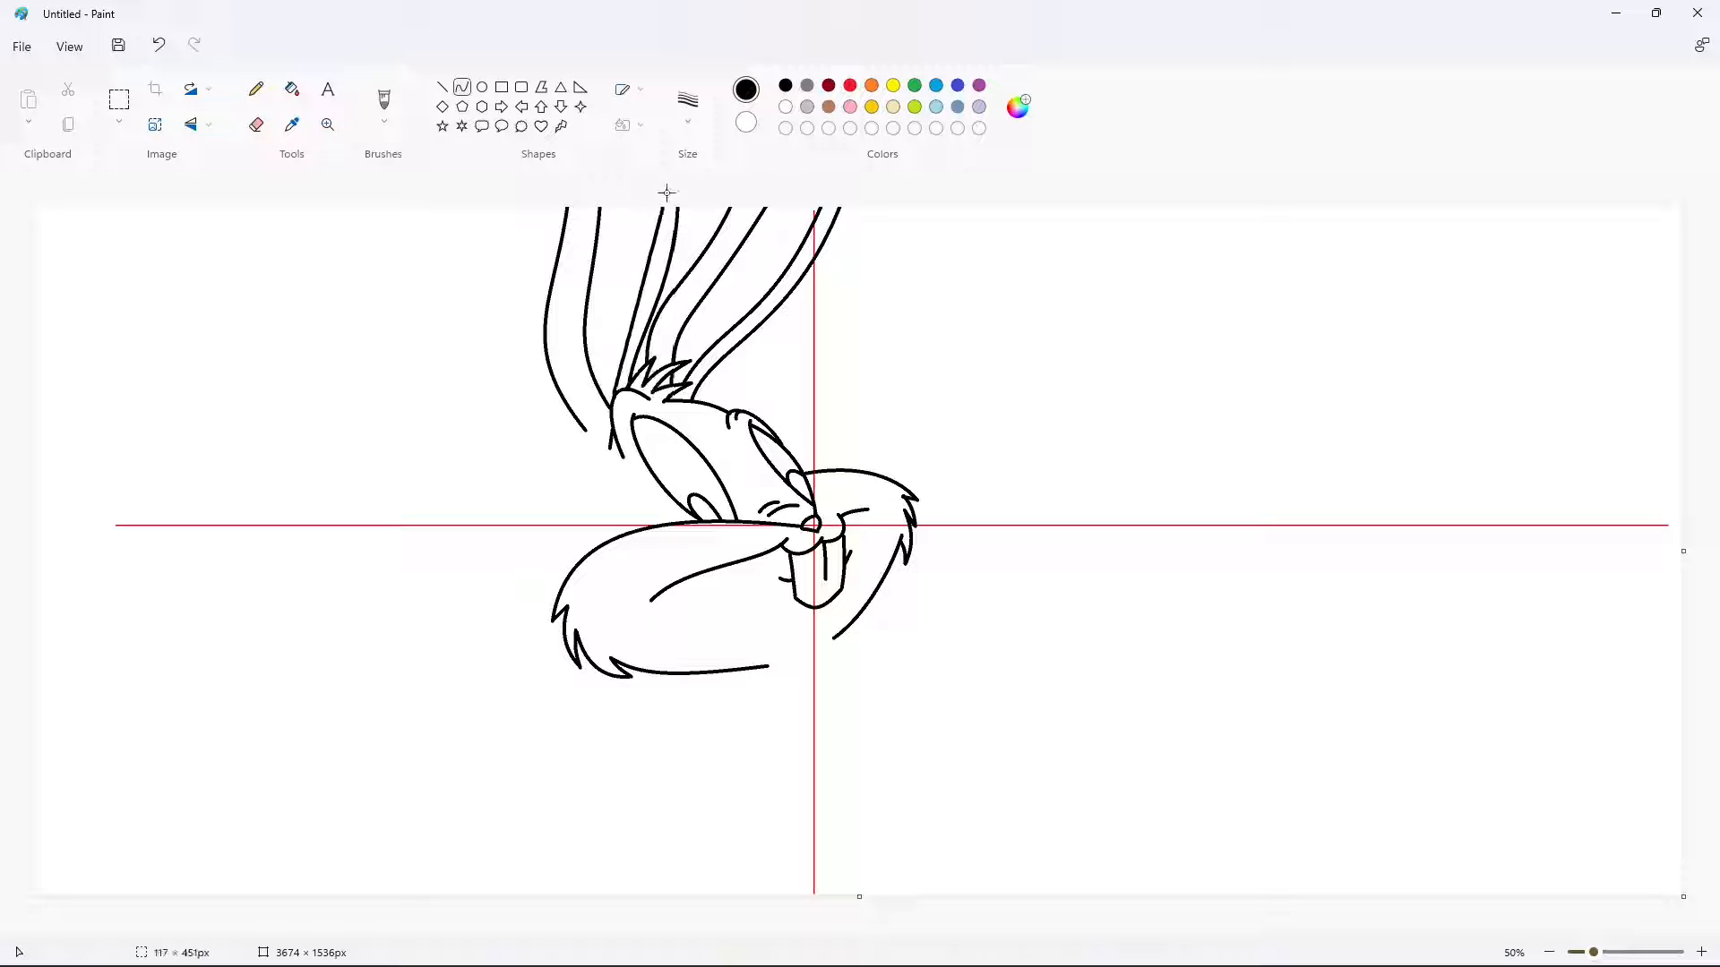
{"action": "left_click", "coordinate": [1079, 403]}
{"action": "left_click_drag", "start_coordinate": [583, 428], "coordinate": [587, 553]}
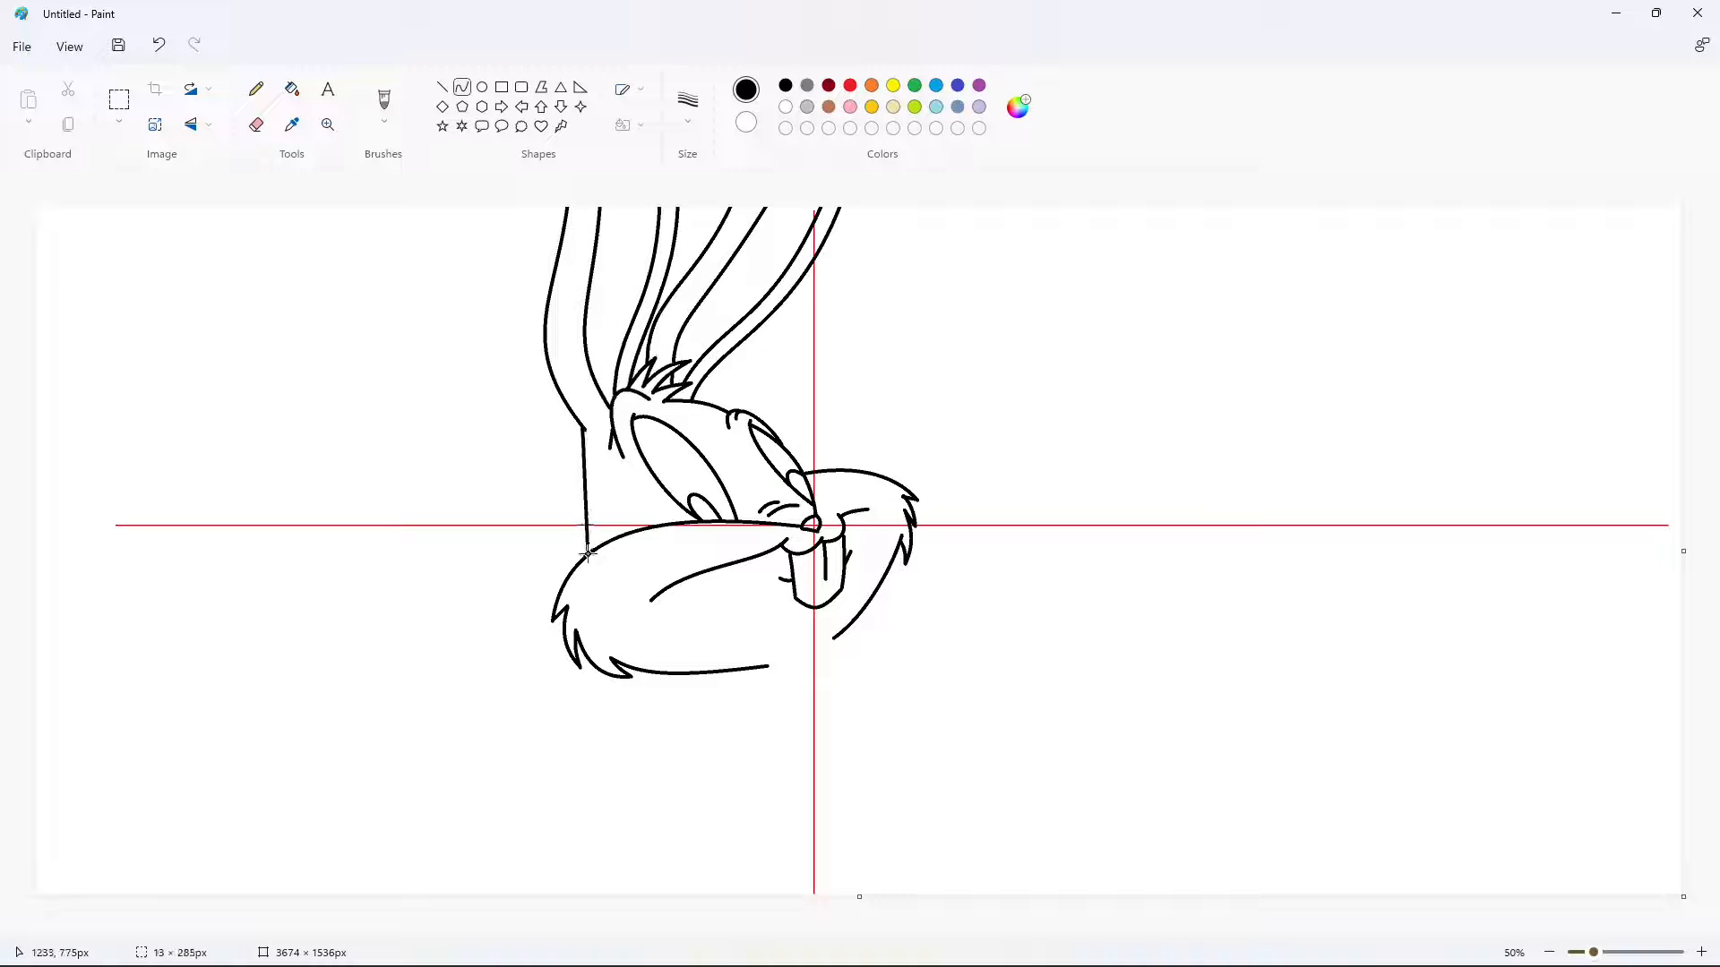
{"action": "left_click_drag", "start_coordinate": [585, 479], "coordinate": [565, 470]}
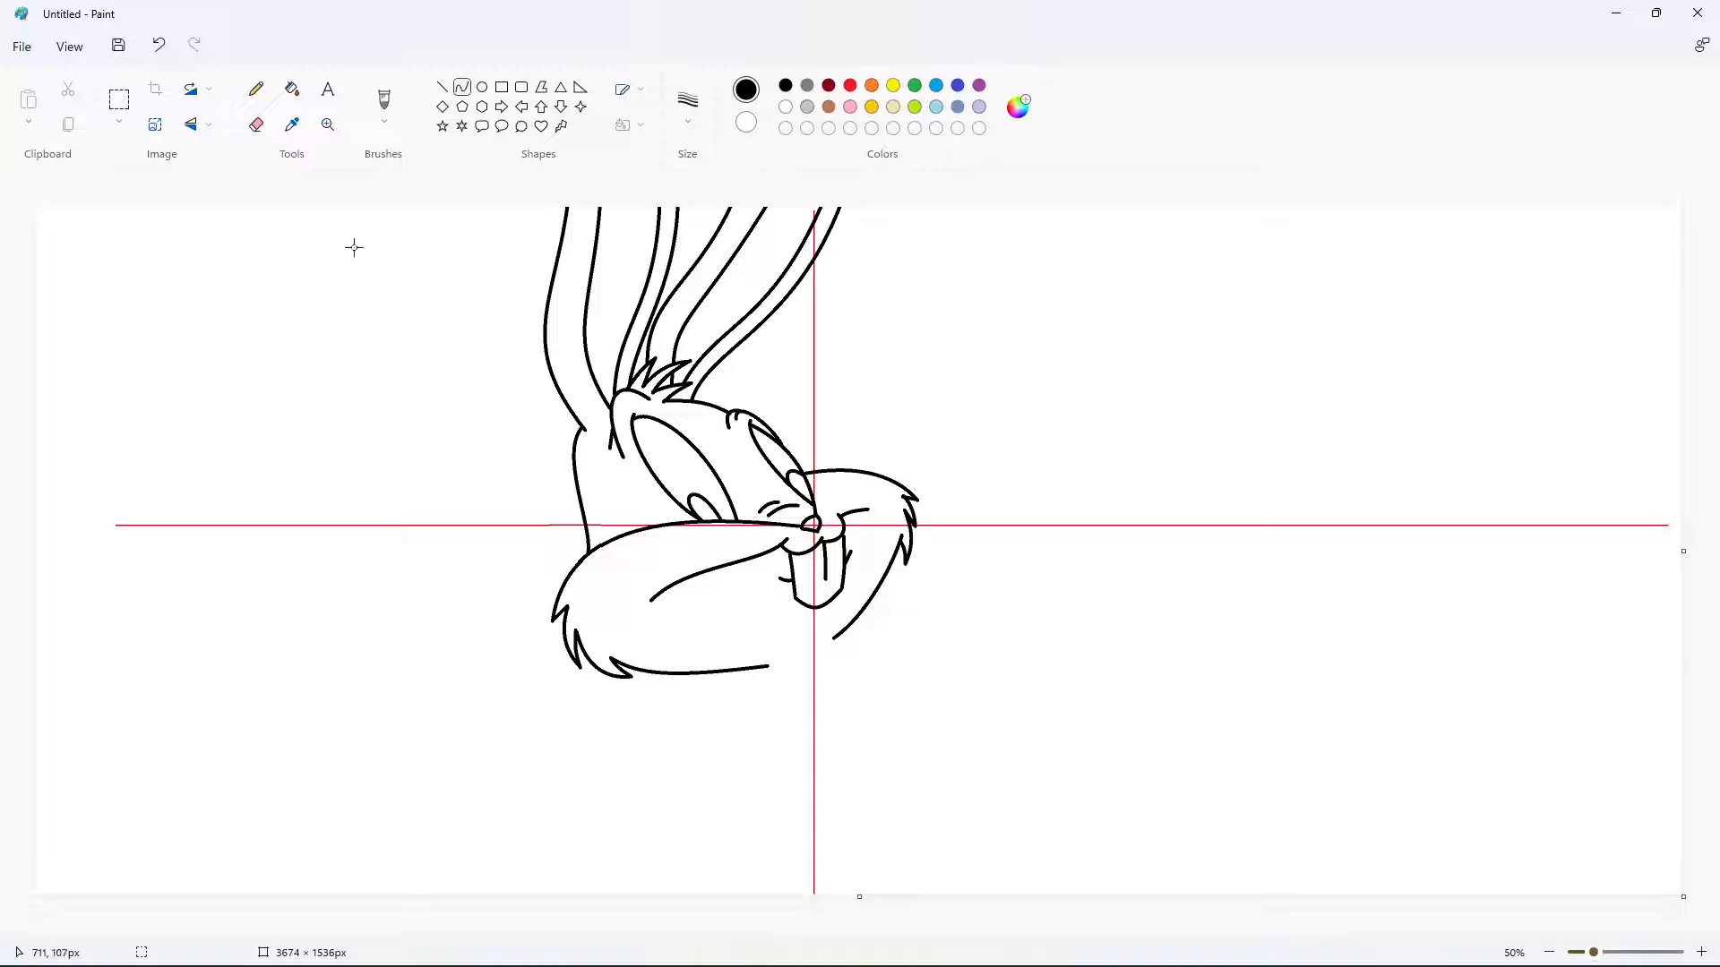
Draw three thin, slightly curved whiskers from the muzzle across the left cheek
{"action": "mouse_move", "coordinate": [788, 548]}
{"action": "left_mouse_down"}
{"action": "mouse_move", "coordinate": [547, 619]}
{"action": "mouse_move", "coordinate": [646, 572]}
{"action": "left_mouse_up"}
{"action": "left_click", "coordinate": [434, 564]}
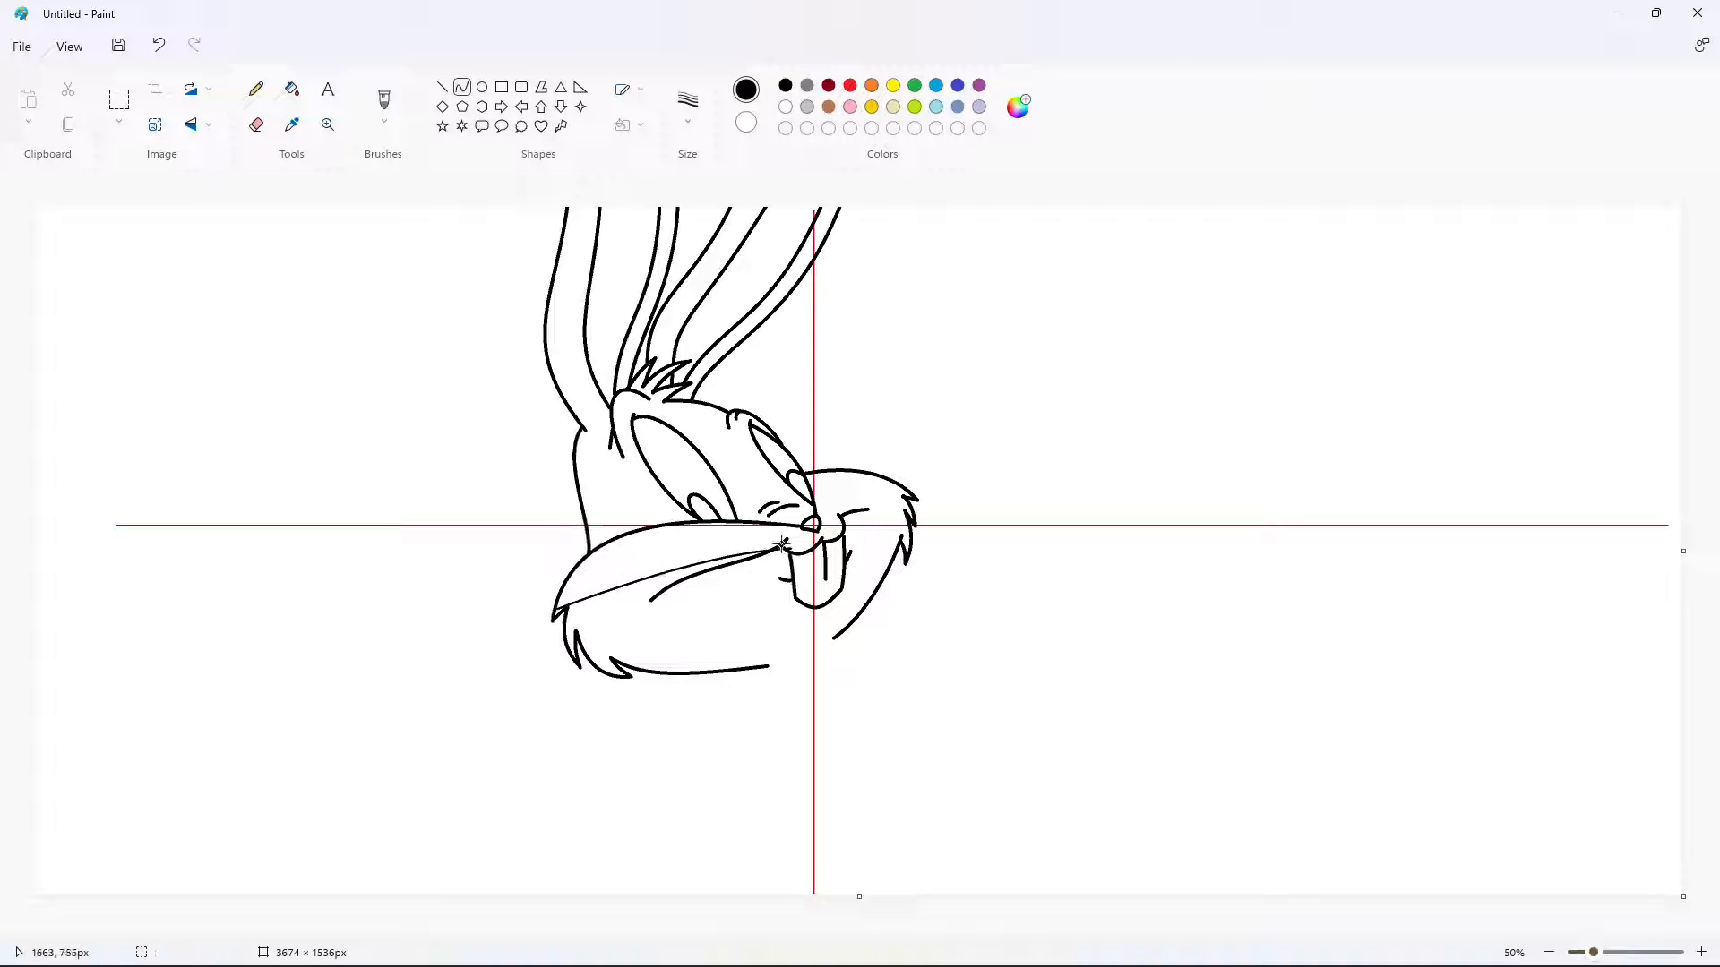
{"action": "mouse_move", "coordinate": [788, 543]}
{"action": "left_mouse_down"}
{"action": "mouse_move", "coordinate": [521, 582]}
{"action": "mouse_move", "coordinate": [607, 556]}
{"action": "left_mouse_up"}
{"action": "left_click", "coordinate": [606, 556]}
{"action": "left_click_drag", "start_coordinate": [788, 540], "coordinate": [534, 542]}
{"action": "left_click_drag", "start_coordinate": [663, 542], "coordinate": [663, 536]}
Draw three thin whiskers fanning up from the muzzle over the right cheek, and undo the stray thick line
{"action": "left_click_drag", "start_coordinate": [833, 529], "coordinate": [952, 457]}
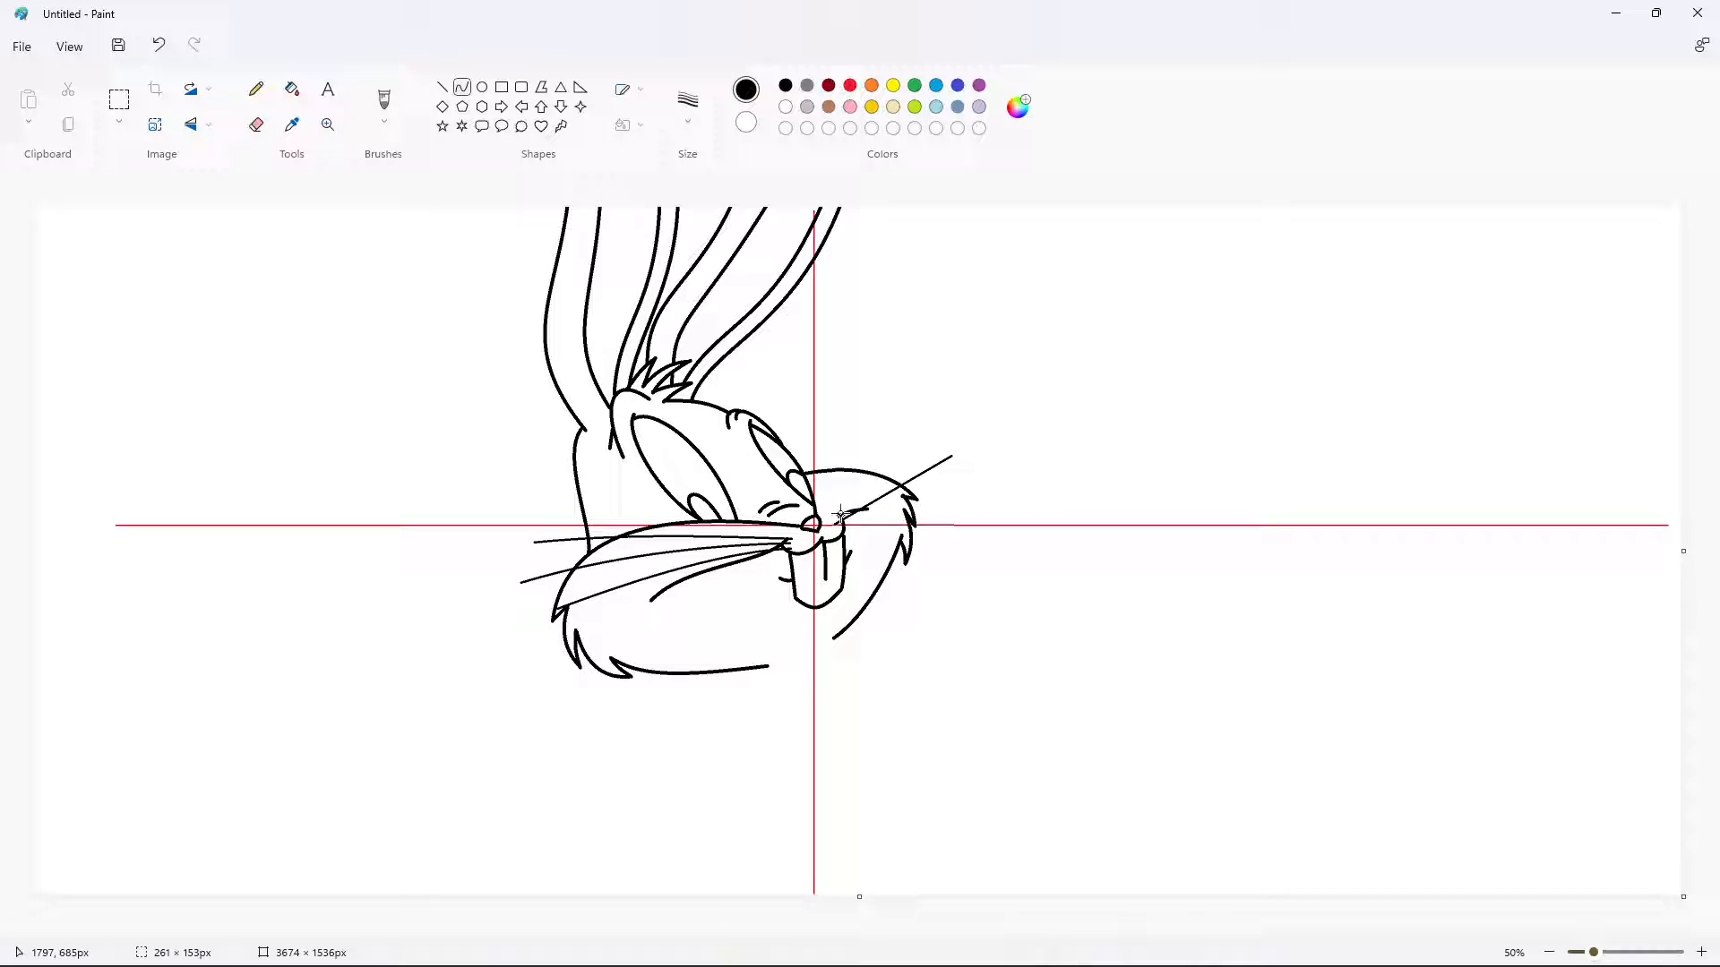
{"action": "left_click", "coordinate": [977, 506]}
{"action": "left_click_drag", "start_coordinate": [830, 526], "coordinate": [943, 427]}
{"action": "left_click", "coordinate": [1036, 546]}
{"action": "left_click_drag", "start_coordinate": [830, 524], "coordinate": [868, 465]}
{"action": "left_click", "coordinate": [1054, 484]}
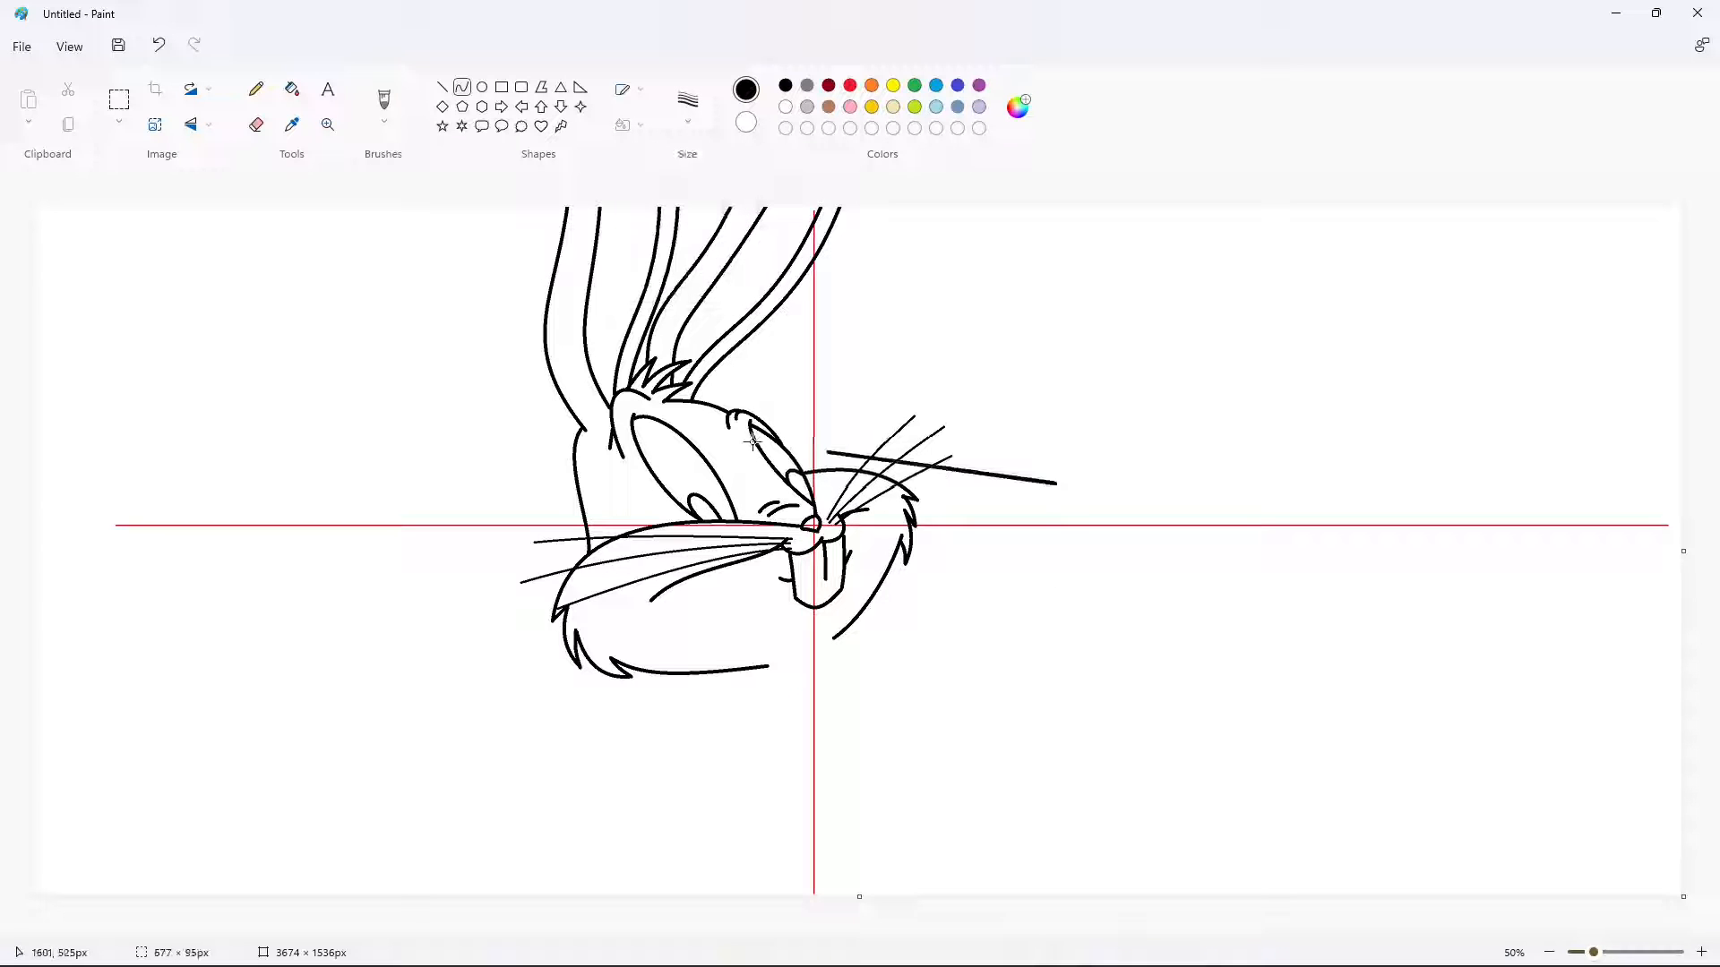
{"action": "key", "text": "ctrl+z"}
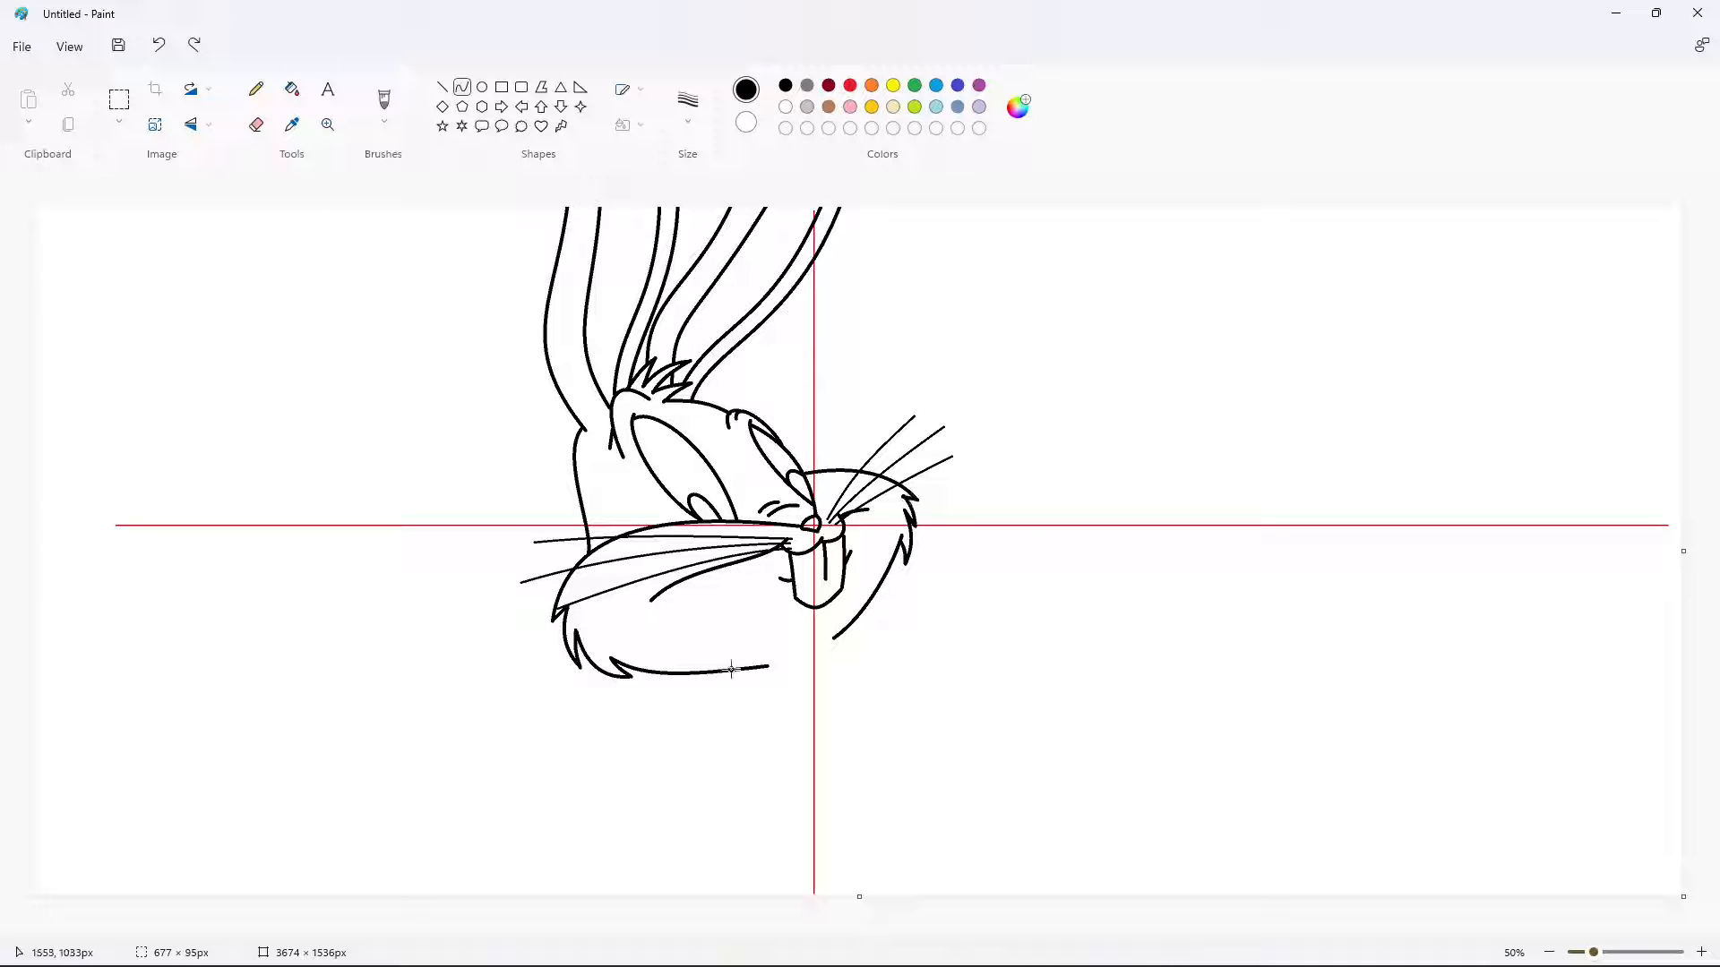
Draw the neck line, the shoulder and the bent left arm with its inner curves down to the canvas's lower edge
{"action": "mouse_move", "coordinate": [731, 669]}
{"action": "left_mouse_down"}
{"action": "mouse_move", "coordinate": [770, 708]}
{"action": "mouse_move", "coordinate": [666, 753]}
{"action": "mouse_move", "coordinate": [742, 700]}
{"action": "left_mouse_up"}
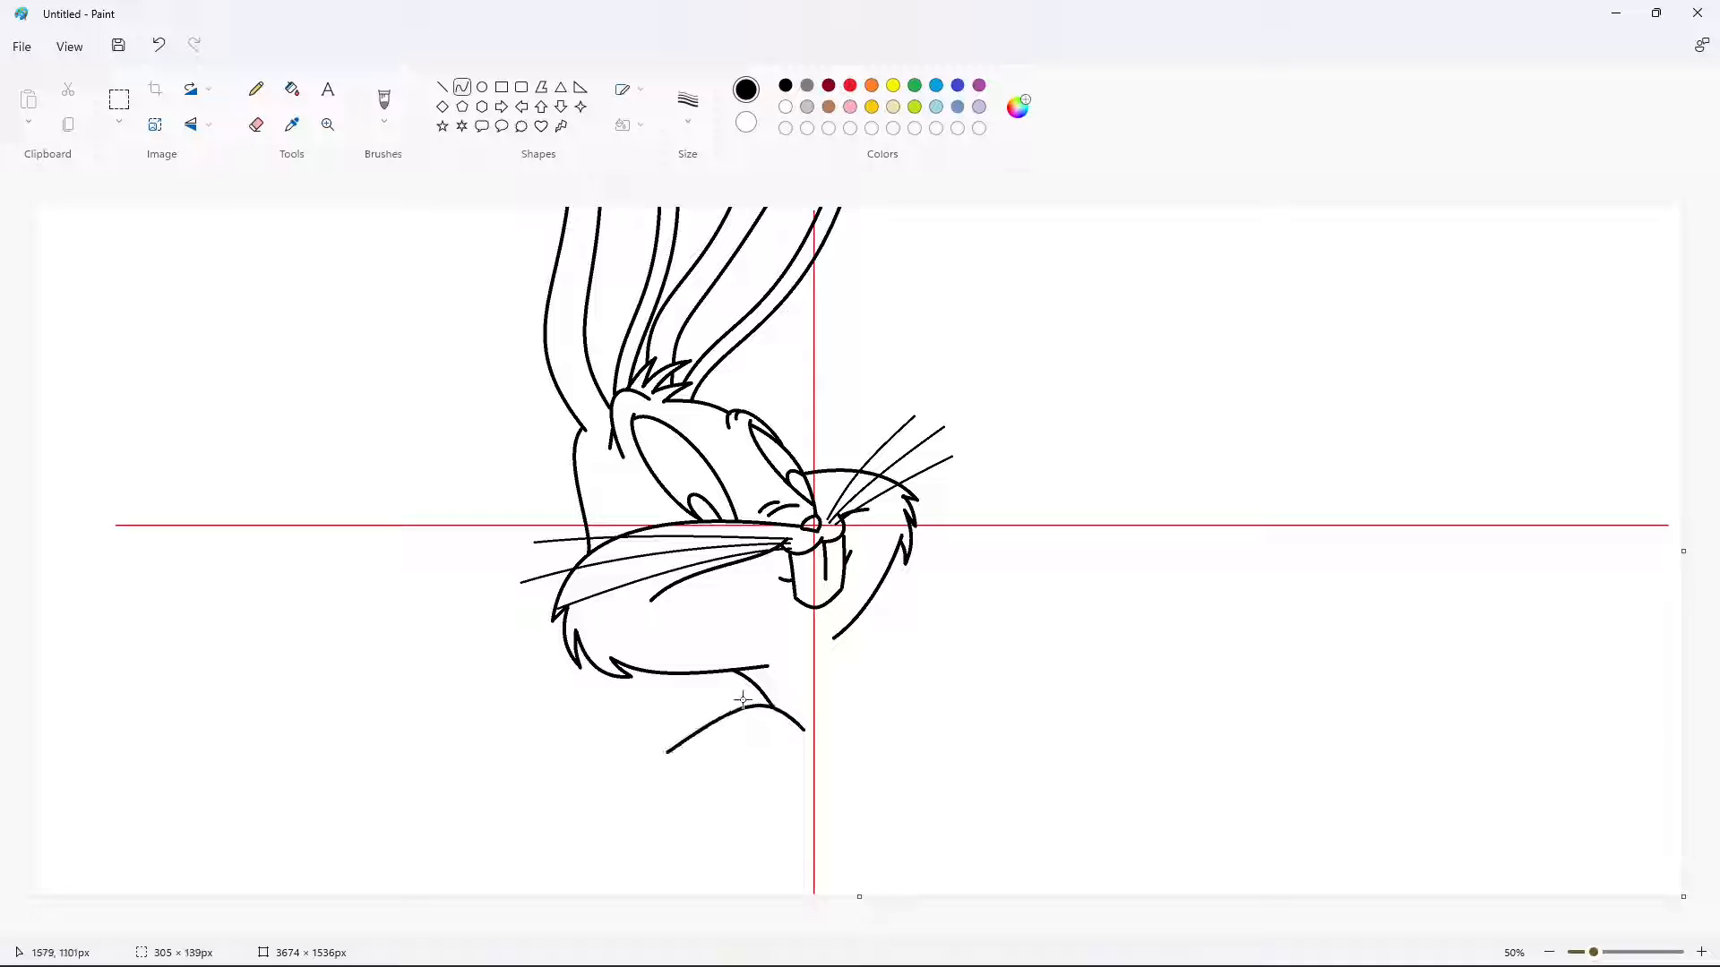
{"action": "left_click_drag", "start_coordinate": [667, 752], "coordinate": [542, 887]}
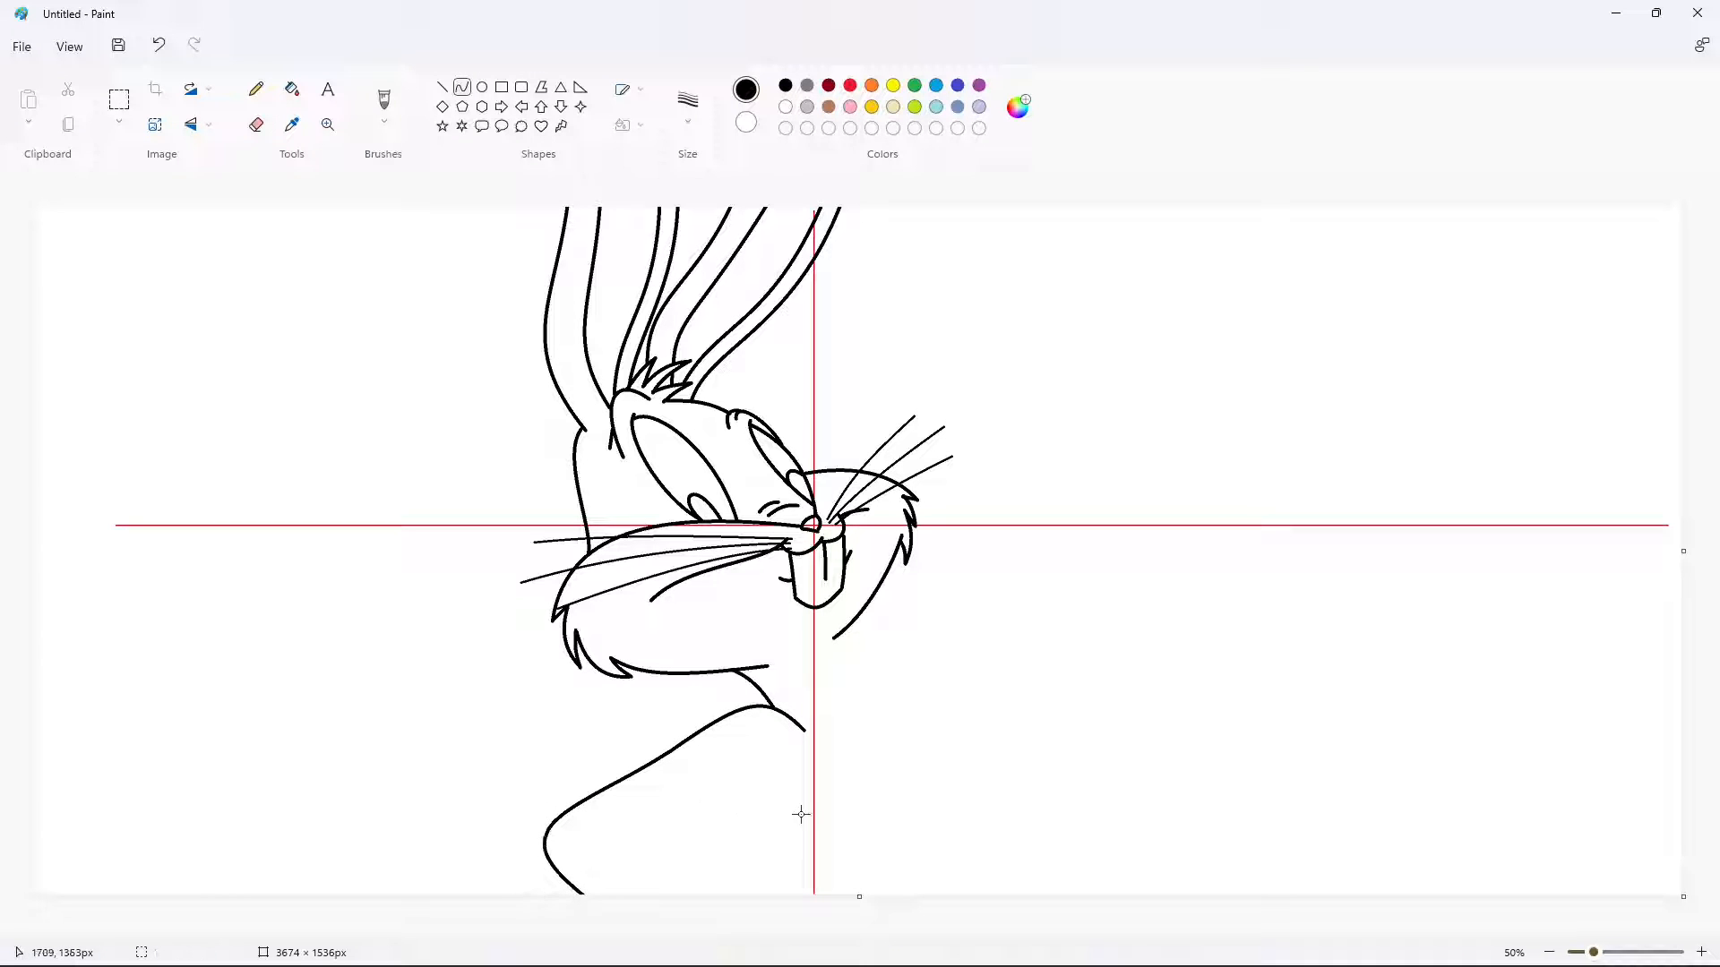
{"action": "left_click_drag", "start_coordinate": [800, 814], "coordinate": [631, 862]}
{"action": "mouse_move", "coordinate": [729, 836]}
{"action": "left_mouse_down"}
{"action": "mouse_move", "coordinate": [672, 833]}
{"action": "mouse_move", "coordinate": [642, 891]}
{"action": "mouse_move", "coordinate": [660, 883]}
{"action": "left_mouse_up"}
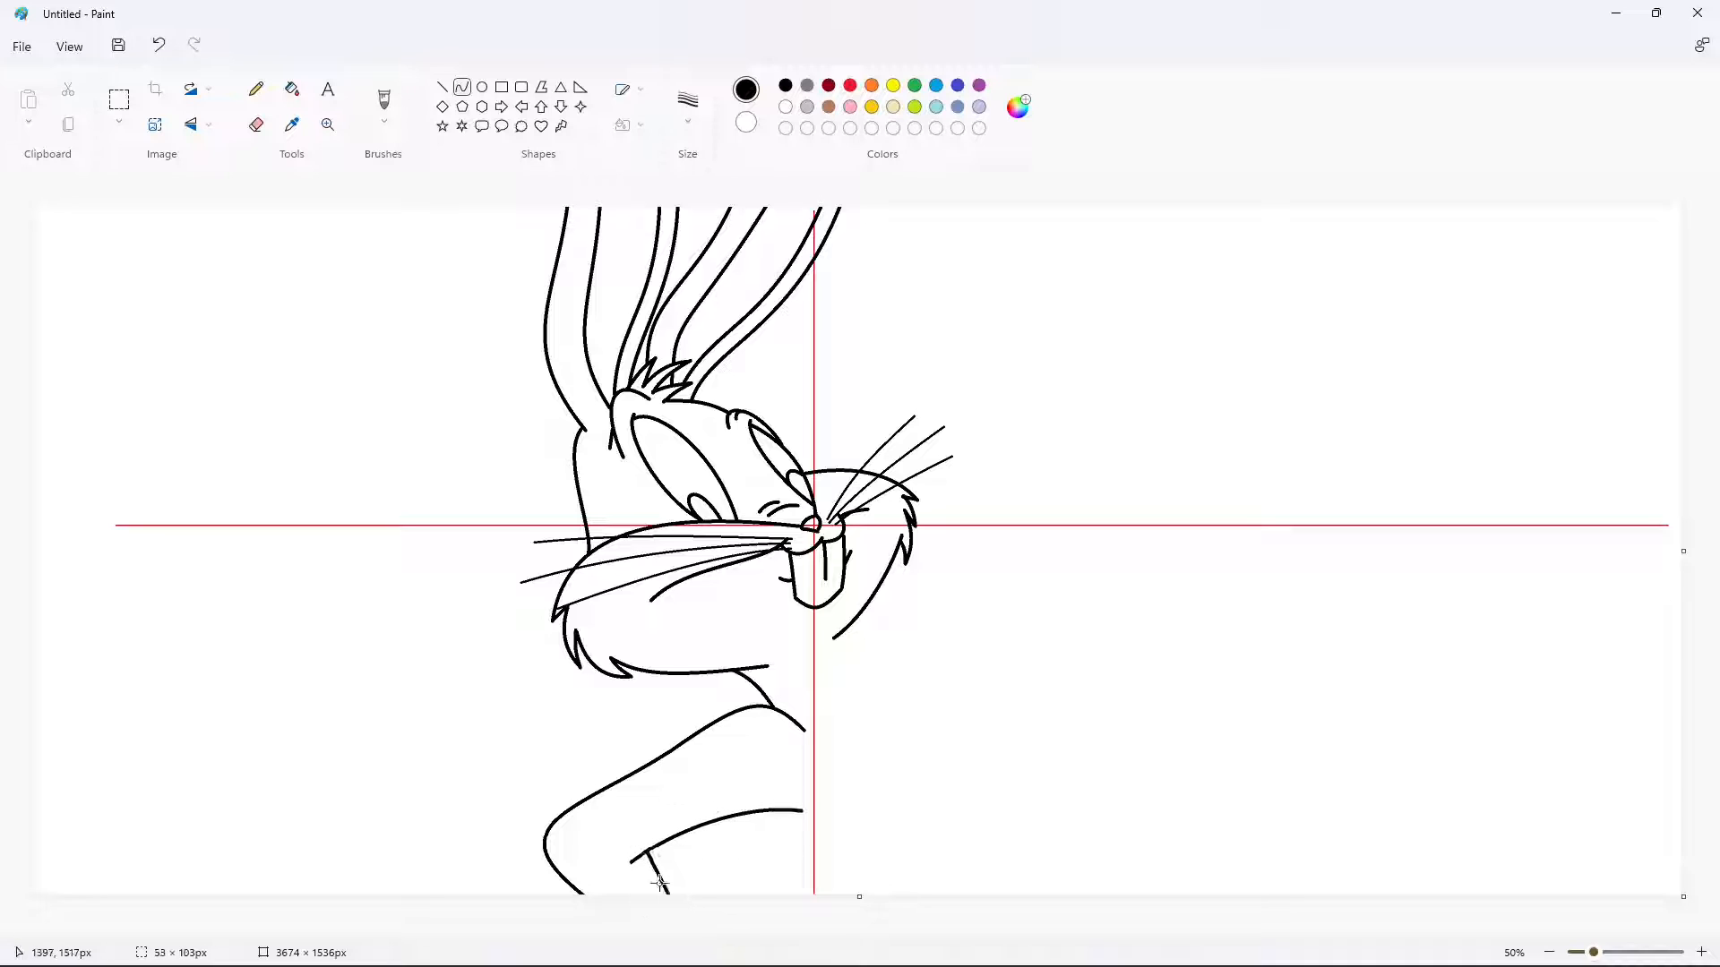
{"action": "left_click_drag", "start_coordinate": [802, 810], "coordinate": [768, 851]}
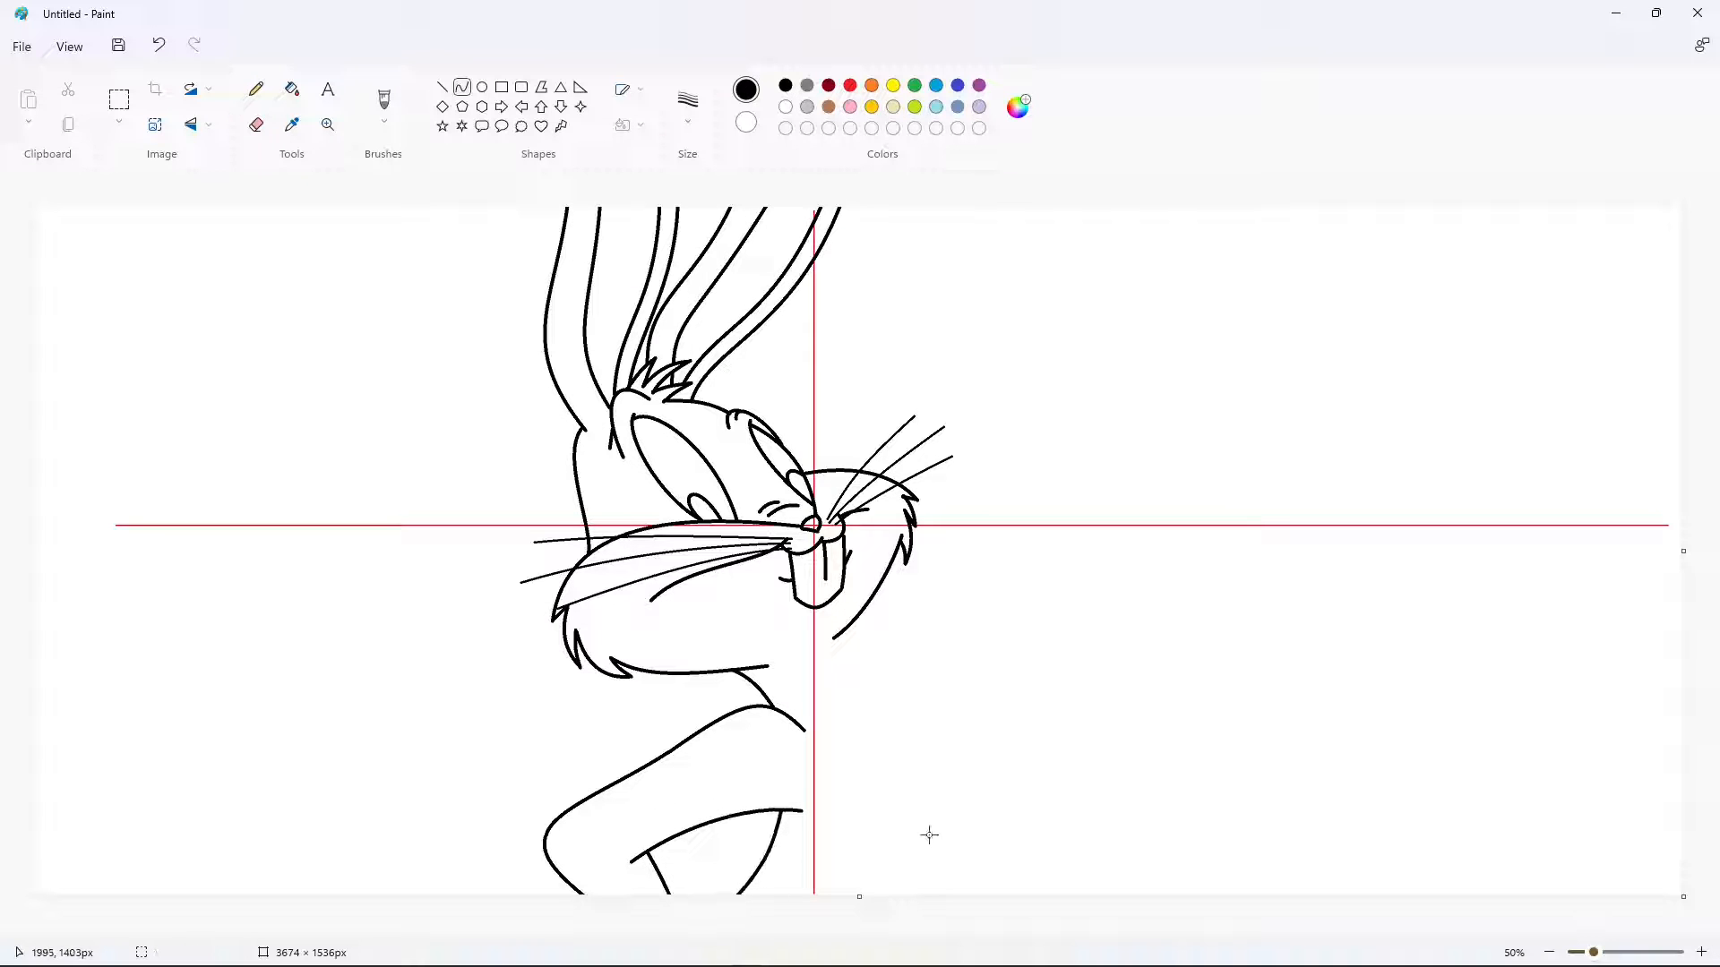
Draw the curved chest line from the end of the jaw line down to the canvas's lower edge
{"action": "left_click_drag", "start_coordinate": [769, 666], "coordinate": [806, 898]}
{"action": "left_click_drag", "start_coordinate": [799, 761], "coordinate": [820, 732]}
{"action": "left_click_drag", "start_coordinate": [833, 810], "coordinate": [862, 812]}
Draw the torso's right contour from the right cheek to the canvas's lower edge and add a short crease curve inside it
{"action": "mouse_move", "coordinate": [1018, 752]}
{"action": "left_mouse_down"}
{"action": "mouse_move", "coordinate": [883, 668]}
{"action": "mouse_move", "coordinate": [858, 693]}
{"action": "mouse_move", "coordinate": [895, 719]}
{"action": "mouse_move", "coordinate": [941, 897]}
{"action": "left_mouse_up"}
{"action": "key", "text": "ctrl+z"}
{"action": "left_click", "coordinate": [833, 665]}
{"action": "left_click", "coordinate": [839, 675]}
{"action": "key", "text": "ctrl+z"}
{"action": "left_click_drag", "start_coordinate": [940, 819], "coordinate": [971, 819]}
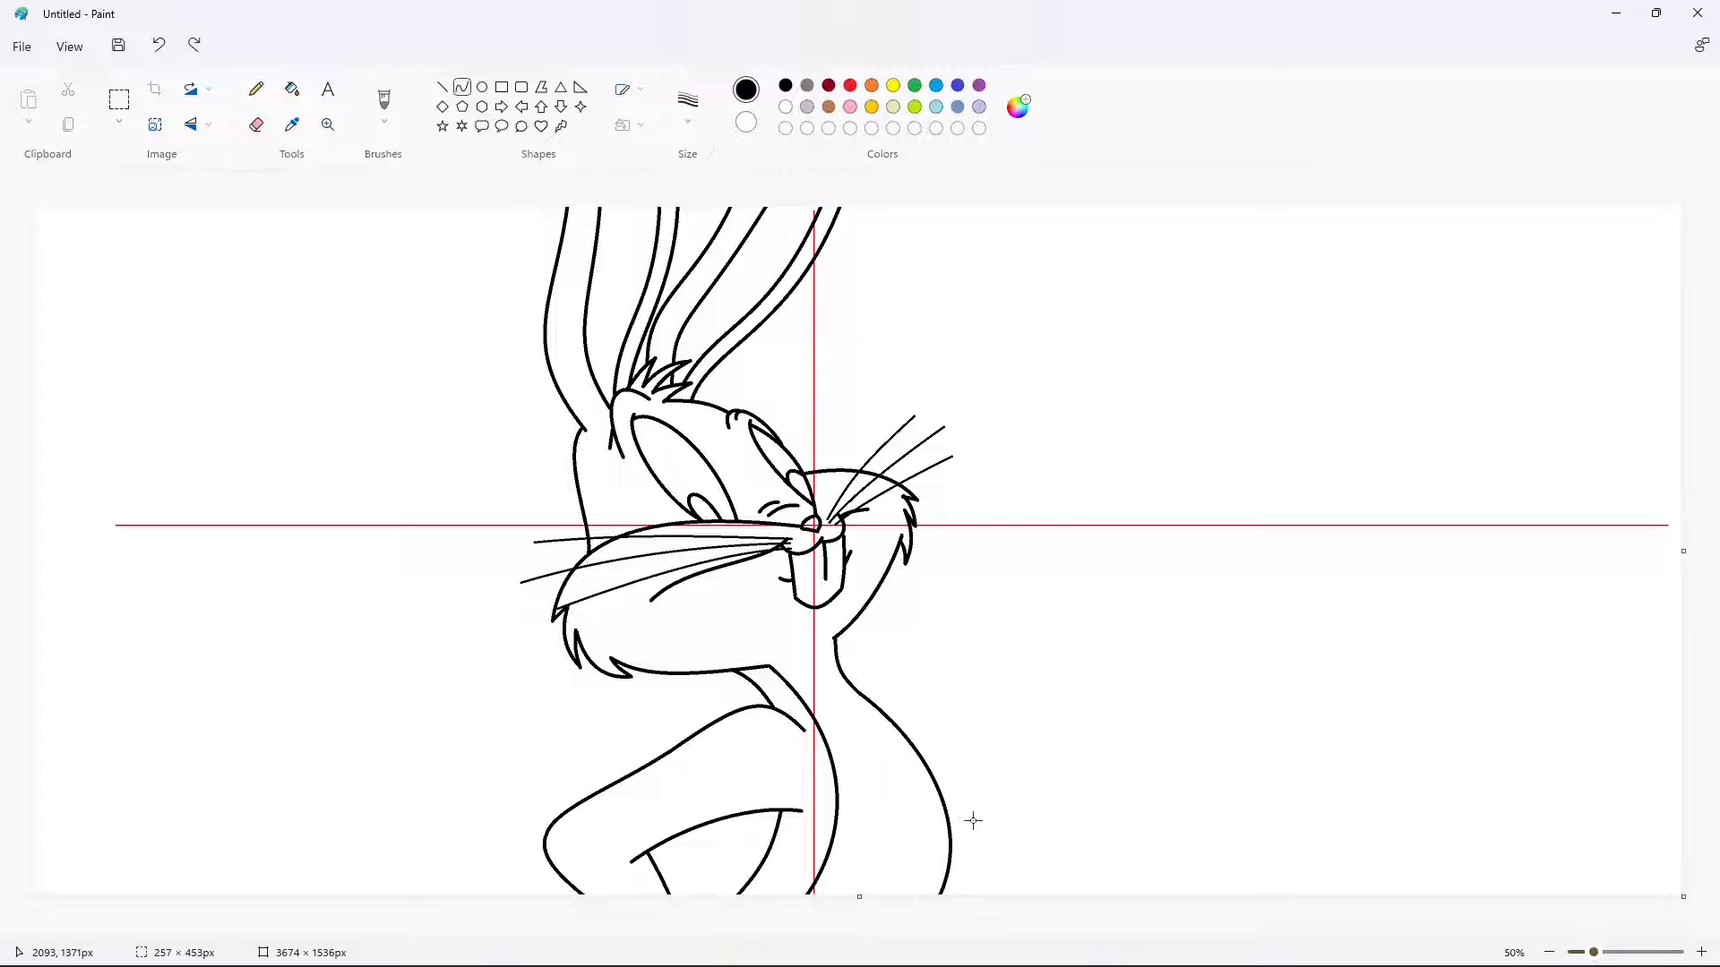
{"action": "left_click", "coordinate": [967, 823]}
{"action": "mouse_move", "coordinate": [886, 749]}
{"action": "left_mouse_down"}
{"action": "mouse_move", "coordinate": [910, 833]}
{"action": "mouse_move", "coordinate": [912, 783]}
{"action": "left_mouse_up"}
{"action": "left_click", "coordinate": [912, 783]}
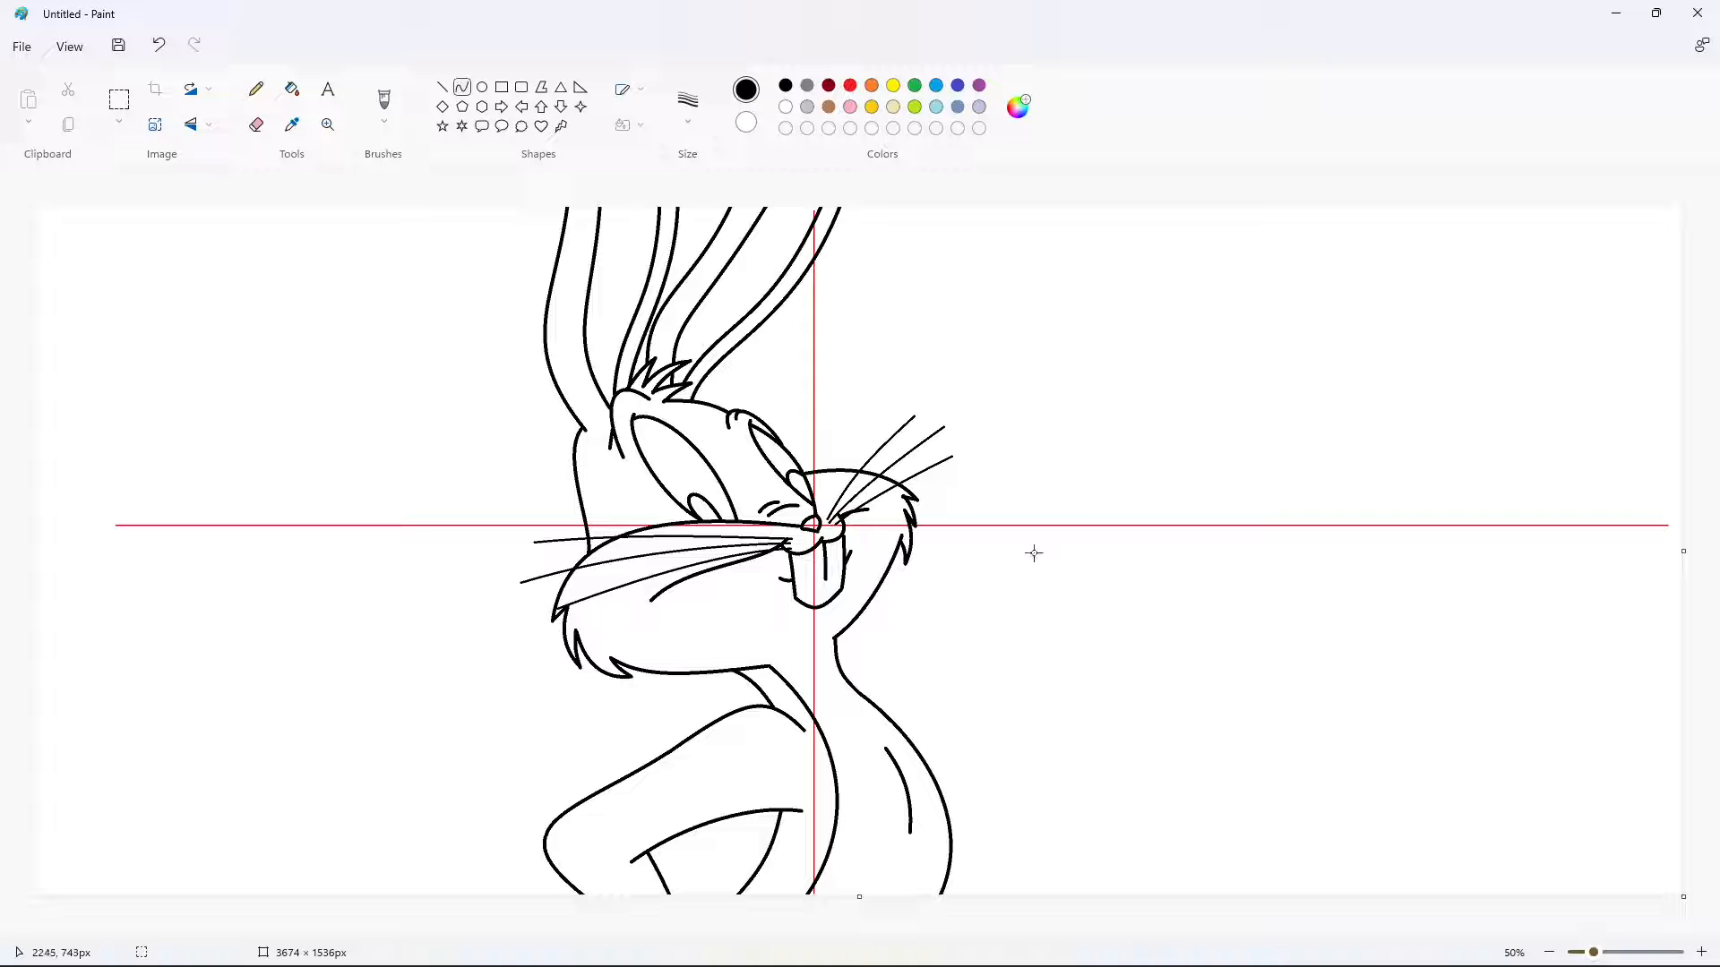
Draw the upper and lower contours of the raised right arm, bent at the elbow and running up to the wrist
{"action": "mouse_move", "coordinate": [846, 682]}
{"action": "left_mouse_down"}
{"action": "mouse_move", "coordinate": [1041, 764]}
{"action": "mouse_move", "coordinate": [1104, 706]}
{"action": "left_mouse_up"}
{"action": "left_click", "coordinate": [901, 684]}
{"action": "left_click", "coordinate": [957, 737]}
{"action": "left_click", "coordinate": [1082, 790]}
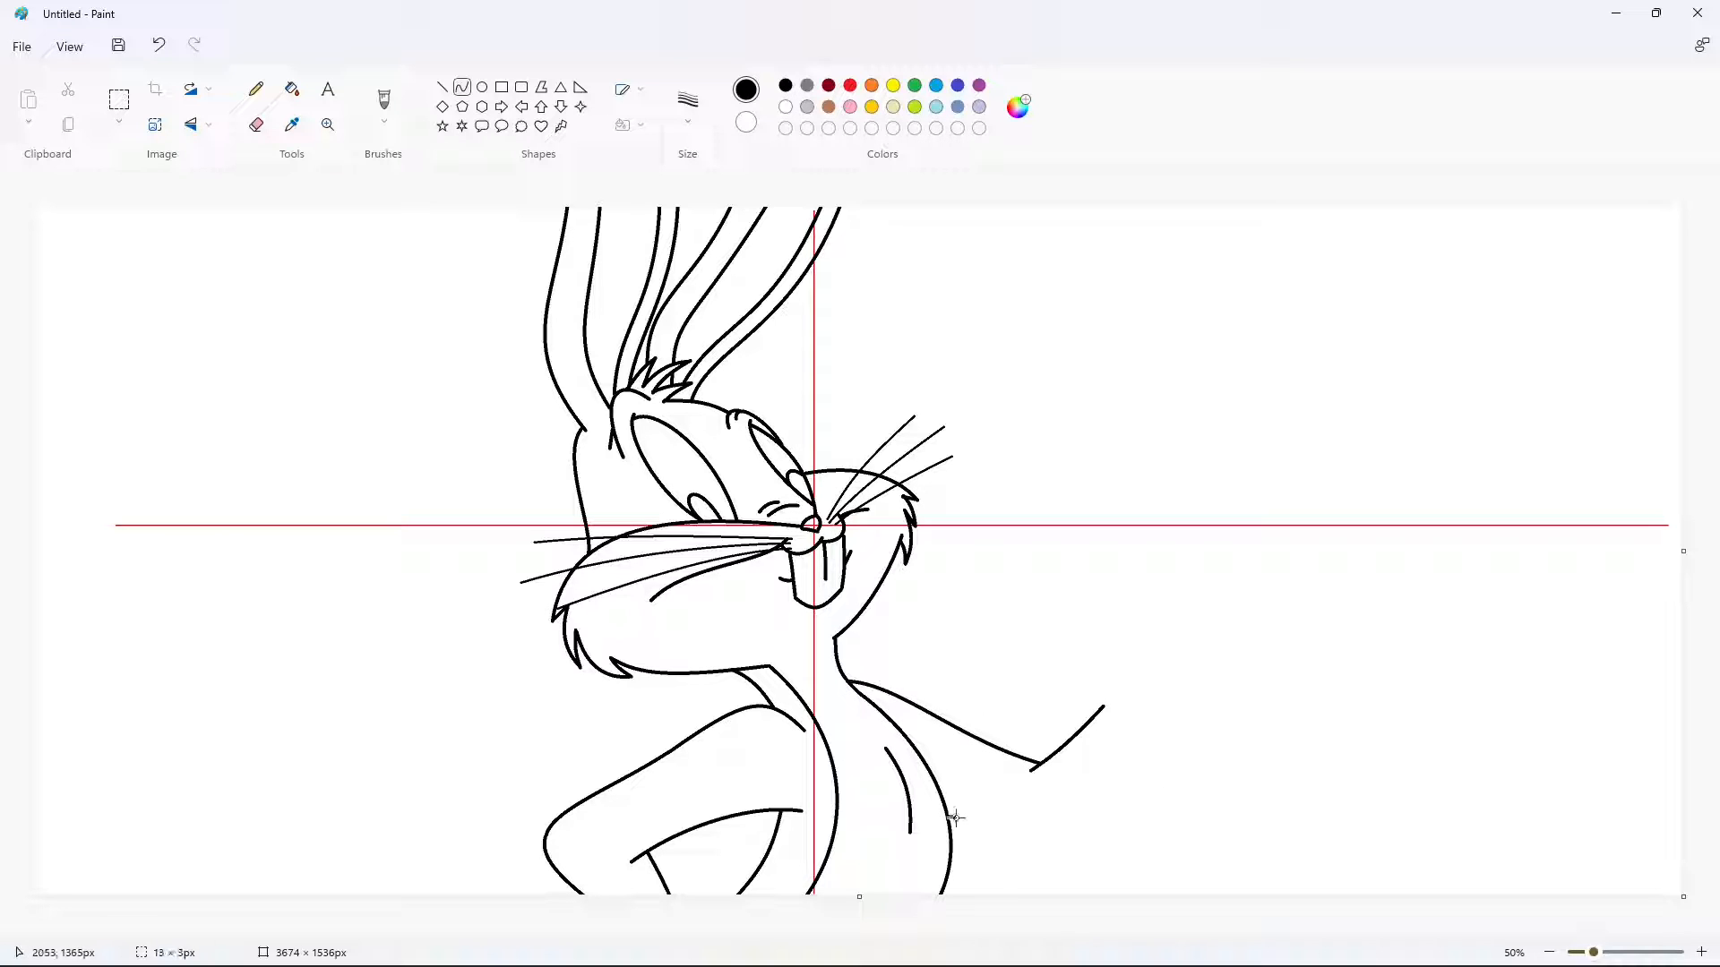
{"action": "left_click", "coordinate": [1009, 830]}
{"action": "mouse_move", "coordinate": [956, 818]}
{"action": "left_mouse_down"}
{"action": "mouse_move", "coordinate": [1094, 812]}
{"action": "mouse_move", "coordinate": [1176, 689]}
{"action": "left_mouse_up"}
{"action": "left_click", "coordinate": [1063, 845]}
{"action": "left_click", "coordinate": [1145, 843]}
{"action": "left_click", "coordinate": [1117, 788]}
{"action": "left_click", "coordinate": [1143, 760]}
{"action": "left_click", "coordinate": [1242, 817]}
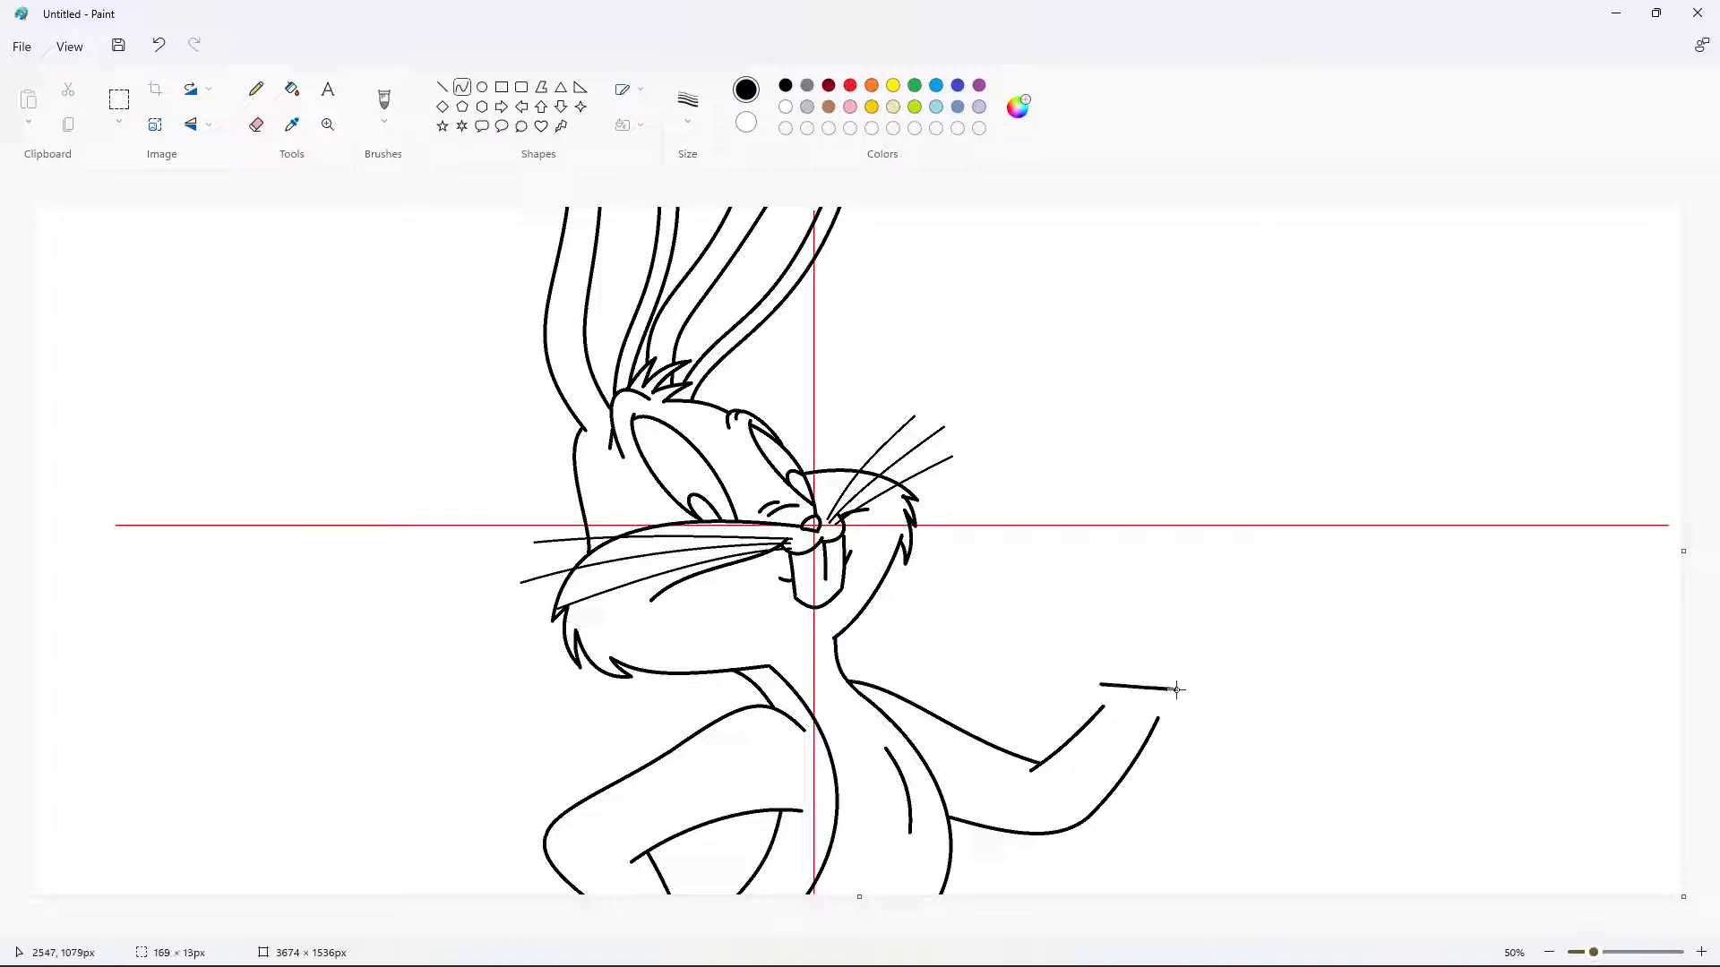
Draw the curved glove cuff across the wrist and the rounded heel of the hand above it
{"action": "left_click", "coordinate": [1096, 720]}
{"action": "left_click", "coordinate": [1172, 730]}
{"action": "left_click", "coordinate": [1249, 751]}
{"action": "left_click_drag", "start_coordinate": [1158, 698], "coordinate": [1171, 632]}
{"action": "left_click", "coordinate": [1198, 656]}
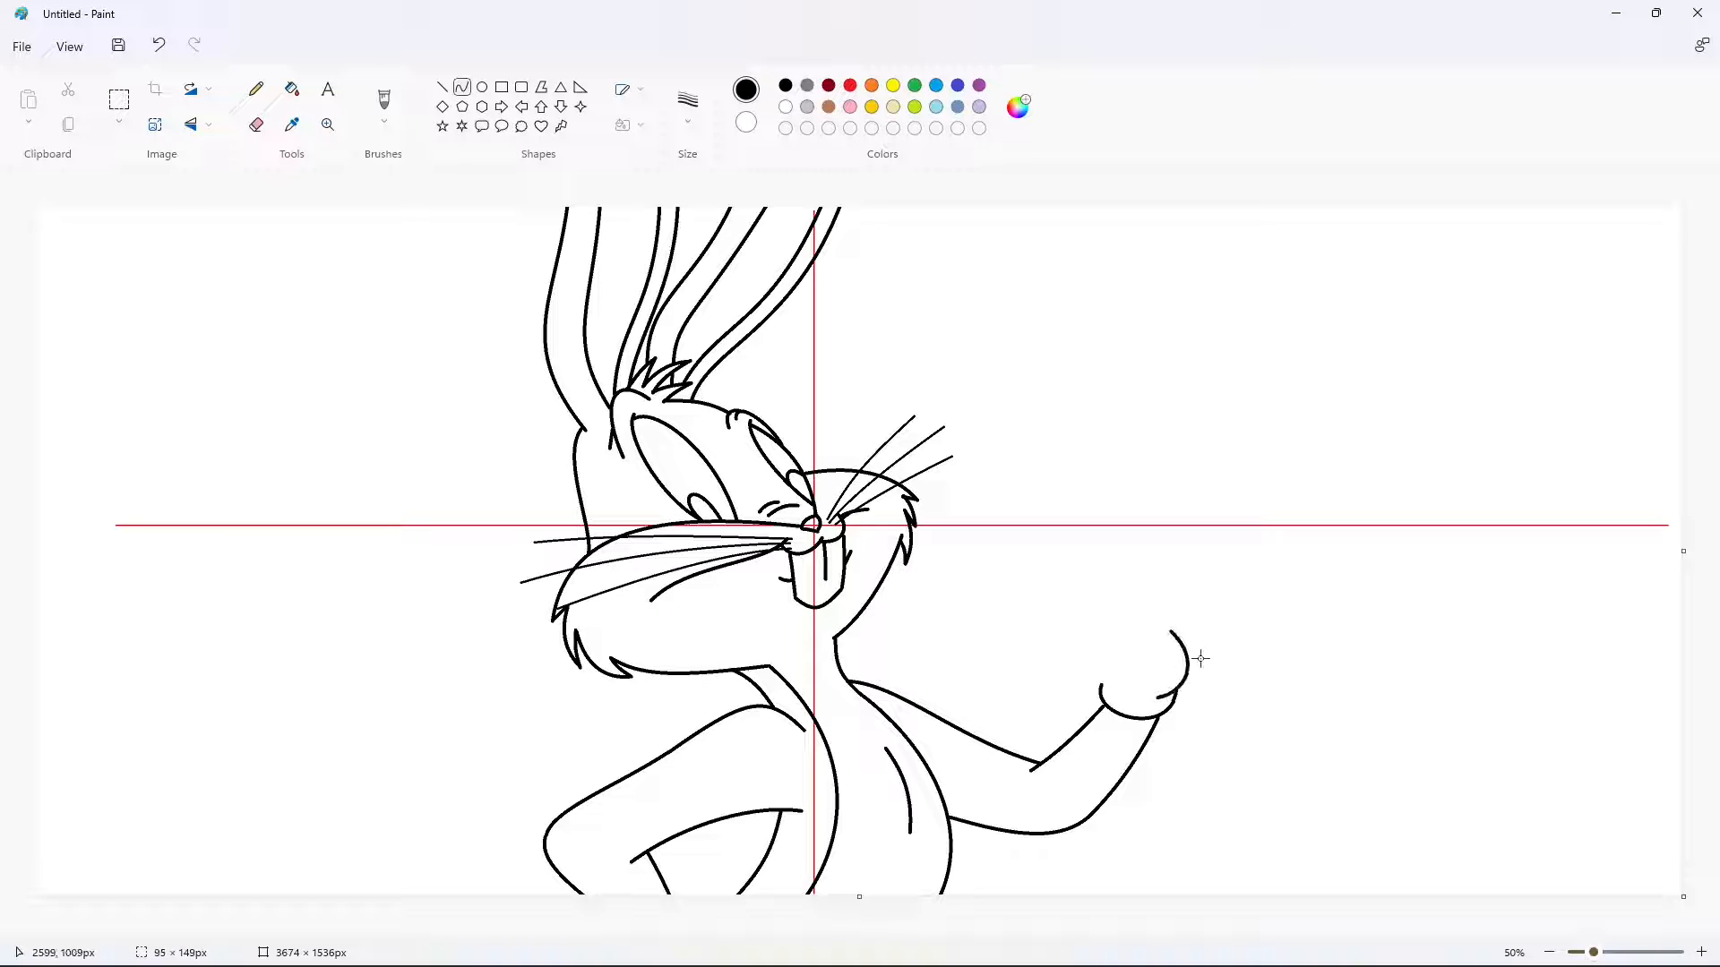
{"action": "left_click", "coordinate": [1202, 673]}
{"action": "left_click", "coordinate": [1201, 675]}
Add a second curve to the glove cuff just above the first, undoing the misplaced attempts
{"action": "mouse_move", "coordinate": [1157, 699]}
{"action": "left_mouse_down"}
{"action": "mouse_move", "coordinate": [1096, 679]}
{"action": "mouse_move", "coordinate": [1058, 638]}
{"action": "mouse_move", "coordinate": [1117, 553]}
{"action": "left_mouse_up"}
{"action": "left_click", "coordinate": [1103, 704]}
{"action": "left_click", "coordinate": [1128, 710]}
{"action": "left_click", "coordinate": [1241, 769]}
{"action": "key", "text": "ctrl+z"}
{"action": "left_click", "coordinate": [1108, 702]}
{"action": "left_click", "coordinate": [1136, 705]}
{"action": "left_click", "coordinate": [1282, 749]}
{"action": "key", "text": "ctrl+z"}
{"action": "left_click", "coordinate": [1108, 703]}
{"action": "left_click", "coordinate": [1134, 708]}
{"action": "left_click", "coordinate": [1273, 761]}
Draw the palm's left contour from the cuff upward and the rounded thumb on top of it
{"action": "left_click", "coordinate": [1065, 650]}
{"action": "left_click", "coordinate": [1064, 659]}
{"action": "left_click", "coordinate": [1227, 736]}
{"action": "left_click", "coordinate": [1062, 607]}
{"action": "left_click", "coordinate": [1060, 603]}
{"action": "left_click", "coordinate": [1175, 671]}
{"action": "left_click", "coordinate": [1096, 586]}
{"action": "left_click", "coordinate": [1102, 547]}
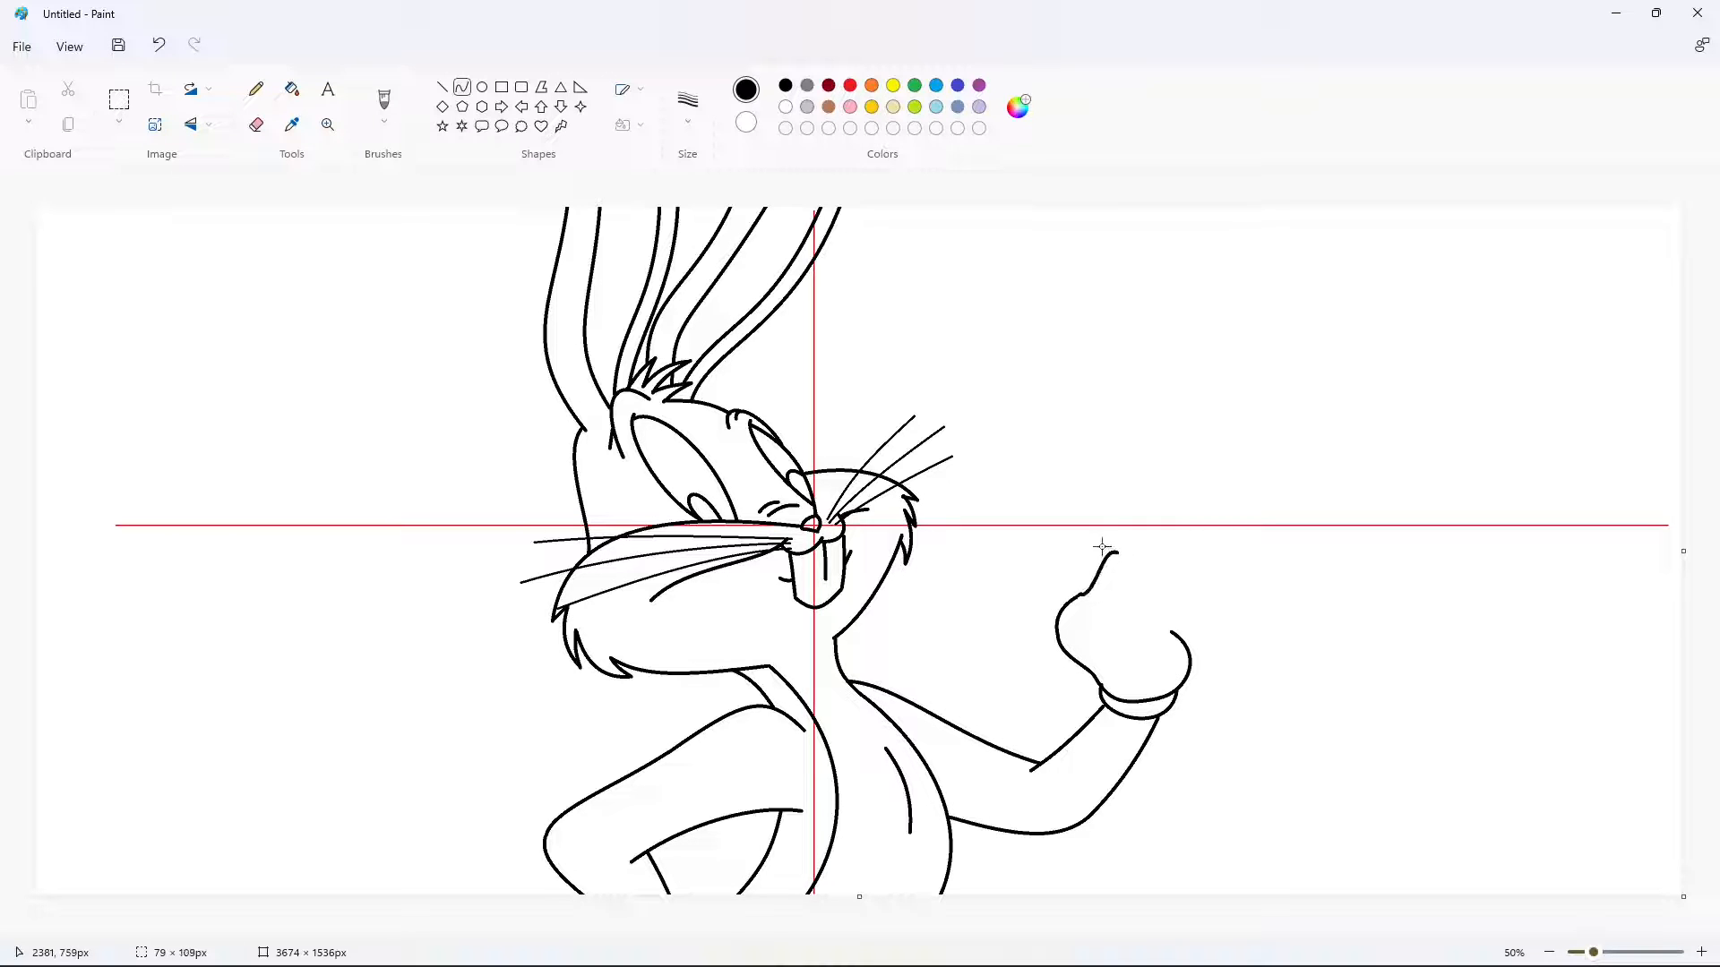
{"action": "key", "text": "ctrl+z"}
{"action": "left_click", "coordinate": [1100, 578]}
{"action": "left_click", "coordinate": [1169, 578]}
{"action": "left_click", "coordinate": [1133, 547]}
Close the thumb's lower edge and draw the curved folds of the palm beneath it
{"action": "left_click_drag", "start_coordinate": [1145, 576], "coordinate": [1161, 675]}
{"action": "left_click", "coordinate": [1107, 548]}
{"action": "left_click", "coordinate": [1148, 610]}
{"action": "left_click", "coordinate": [1133, 615]}
{"action": "left_click", "coordinate": [1255, 643]}
{"action": "left_click", "coordinate": [1145, 628]}
{"action": "left_click", "coordinate": [1154, 630]}
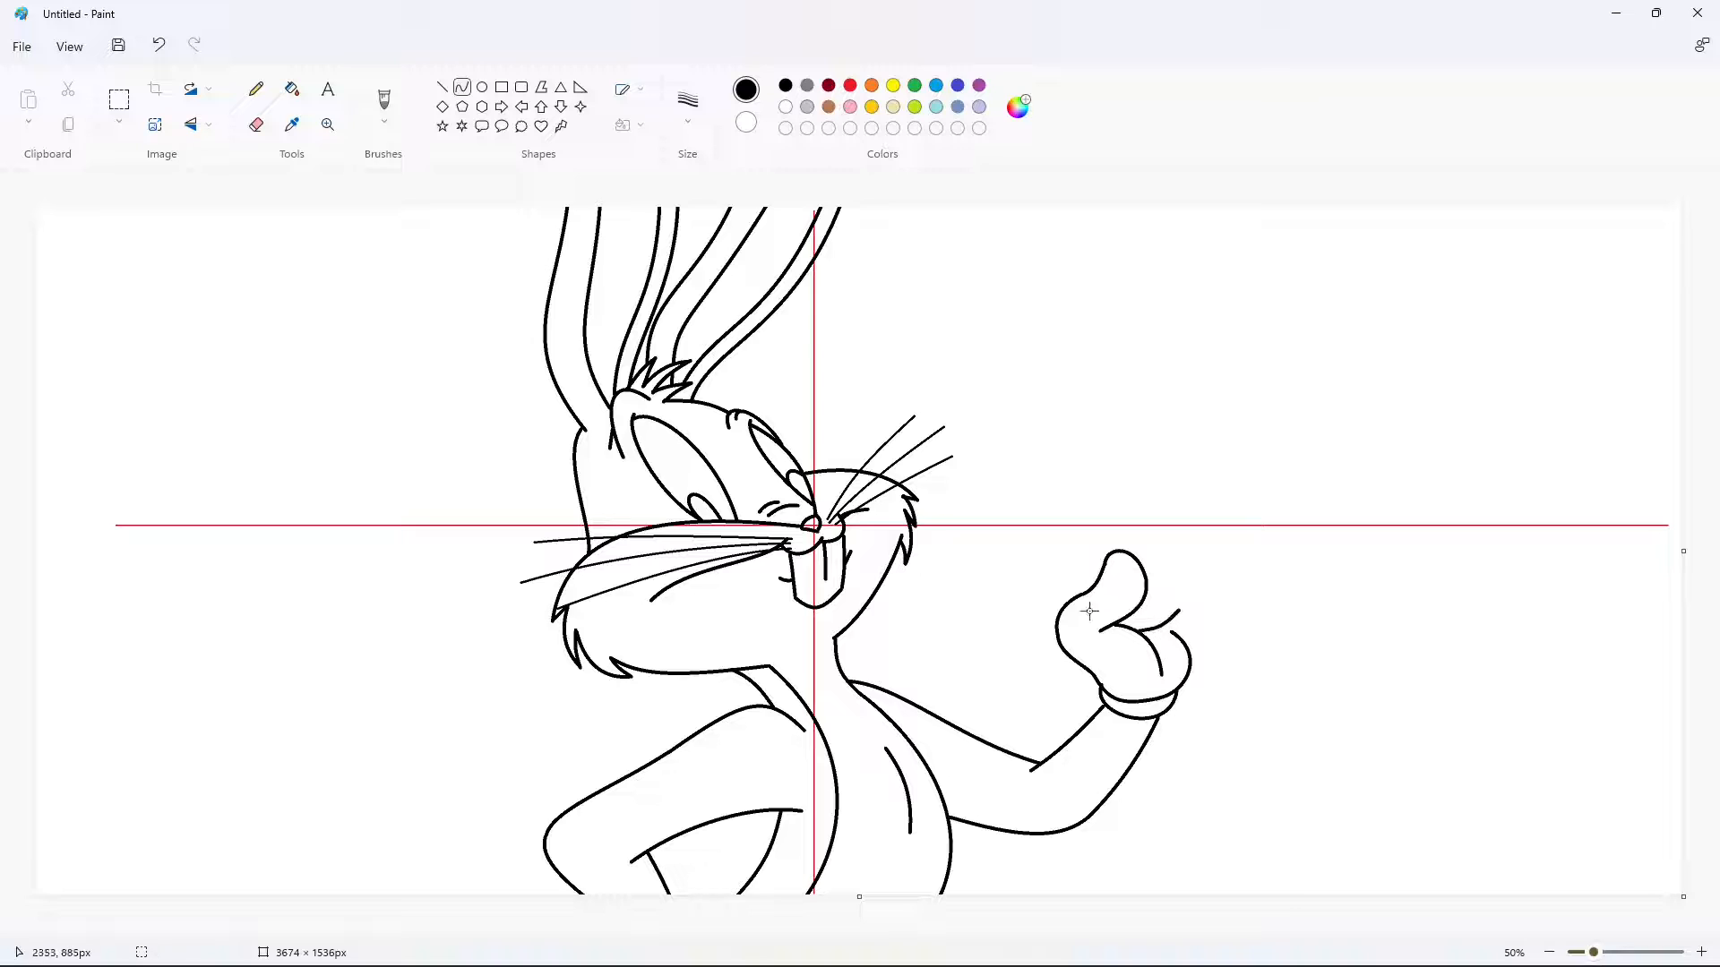
Draw the carrot's upper and lower edges extending left from the thumb, with short crease marks
{"action": "left_click", "coordinate": [1076, 541]}
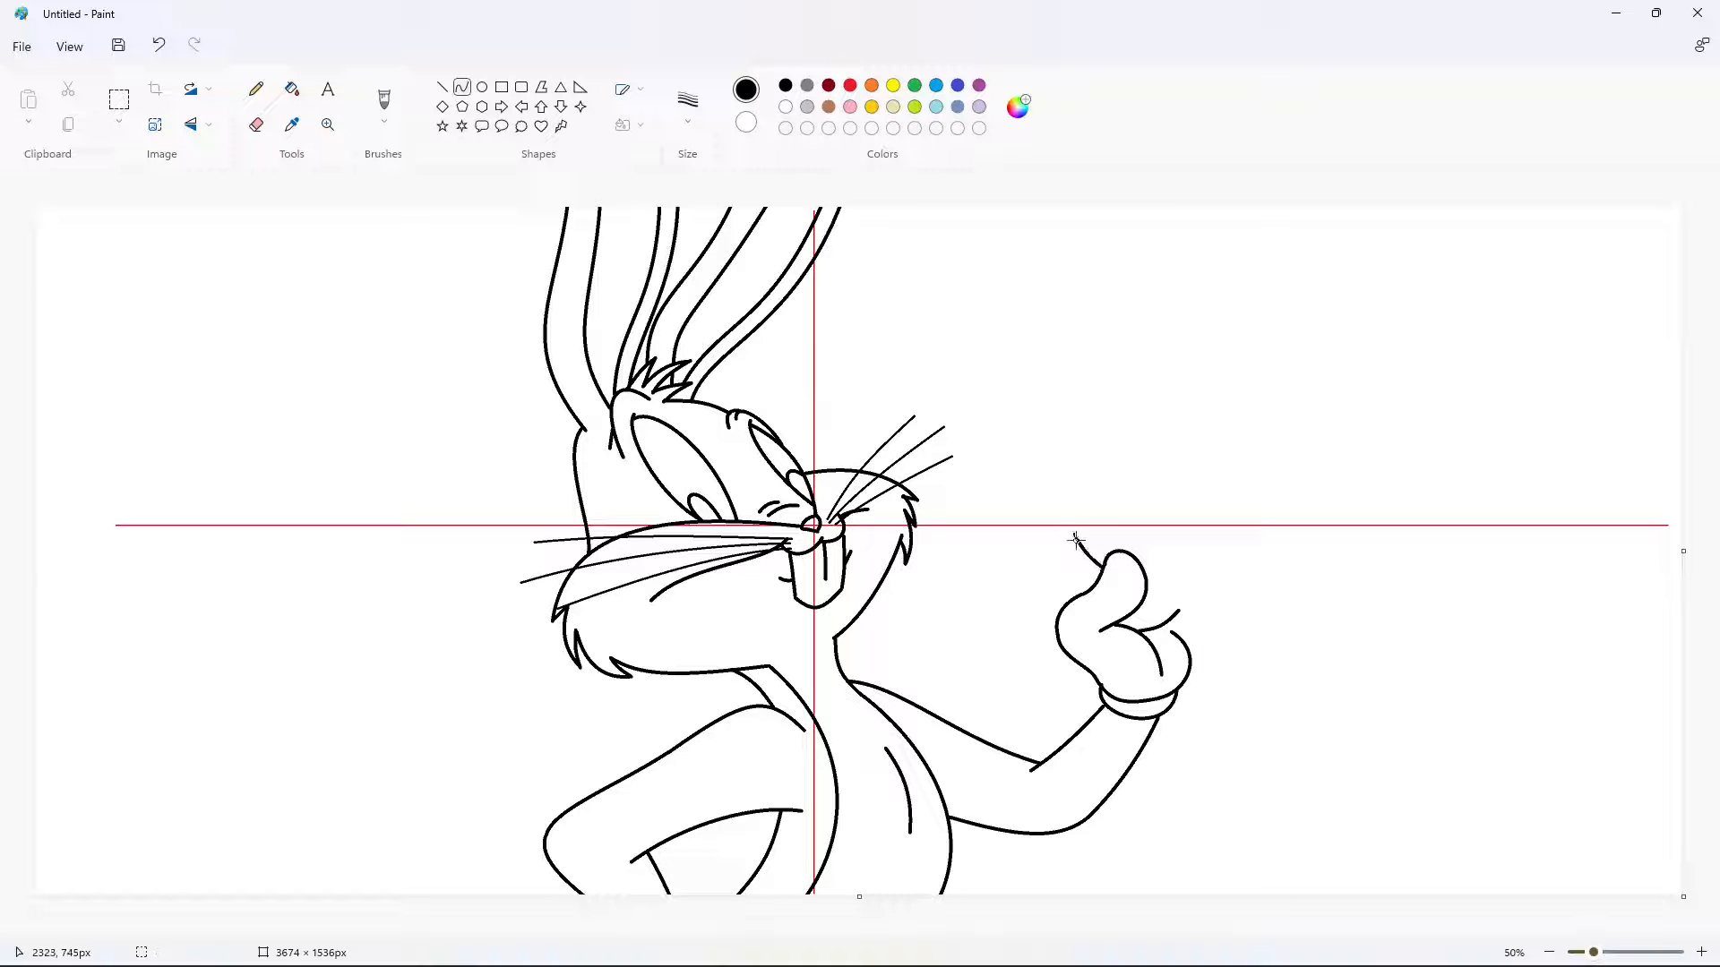
{"action": "left_click_drag", "start_coordinate": [1015, 557], "coordinate": [986, 550]}
{"action": "double_click", "coordinate": [1028, 538]}
{"action": "left_click_drag", "start_coordinate": [1059, 614], "coordinate": [1031, 606]}
{"action": "double_click", "coordinate": [1025, 613]}
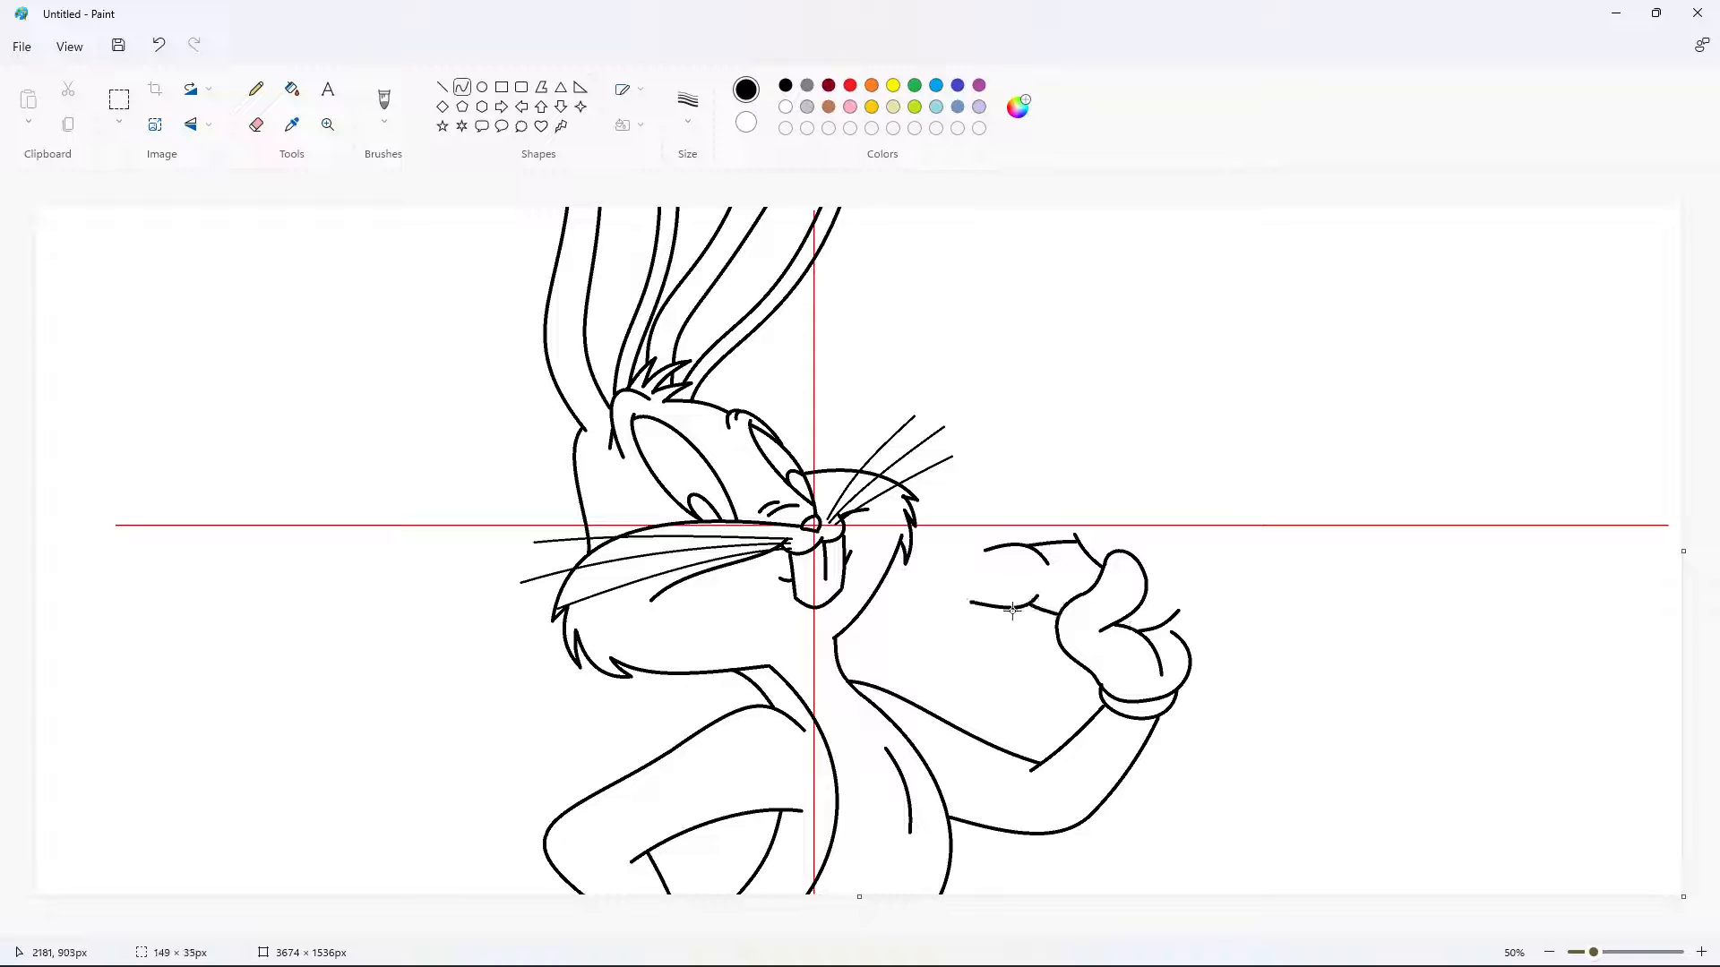
Draw the jagged bitten tip at the carrot's left end, undoing the stray curve
{"action": "left_click_drag", "start_coordinate": [1226, 661], "coordinate": [975, 555]}
{"action": "key", "text": "ctrl+z"}
{"action": "double_click", "coordinate": [965, 574]}
{"action": "mouse_move", "coordinate": [1012, 575]}
{"action": "left_mouse_down"}
{"action": "mouse_move", "coordinate": [960, 591]}
{"action": "mouse_move", "coordinate": [1002, 559]}
{"action": "left_mouse_up"}
{"action": "double_click", "coordinate": [970, 600]}
{"action": "left_click", "coordinate": [987, 599]}
{"action": "left_click", "coordinate": [1048, 594]}
Draw the curled fingertip above the thumb and begin its knuckle line, undoing the faulty curves
{"action": "mouse_move", "coordinate": [1143, 568]}
{"action": "left_mouse_down"}
{"action": "mouse_move", "coordinate": [1115, 527]}
{"action": "mouse_move", "coordinate": [1152, 531]}
{"action": "mouse_move", "coordinate": [1108, 487]}
{"action": "mouse_move", "coordinate": [1252, 544]}
{"action": "left_mouse_up"}
{"action": "left_click", "coordinate": [1178, 542]}
{"action": "key", "text": "ctrl+z"}
{"action": "left_click", "coordinate": [1143, 530]}
{"action": "left_click", "coordinate": [1123, 526]}
{"action": "left_click", "coordinate": [1260, 571]}
{"action": "left_click", "coordinate": [1114, 513]}
{"action": "key", "text": "ctrl+z"}
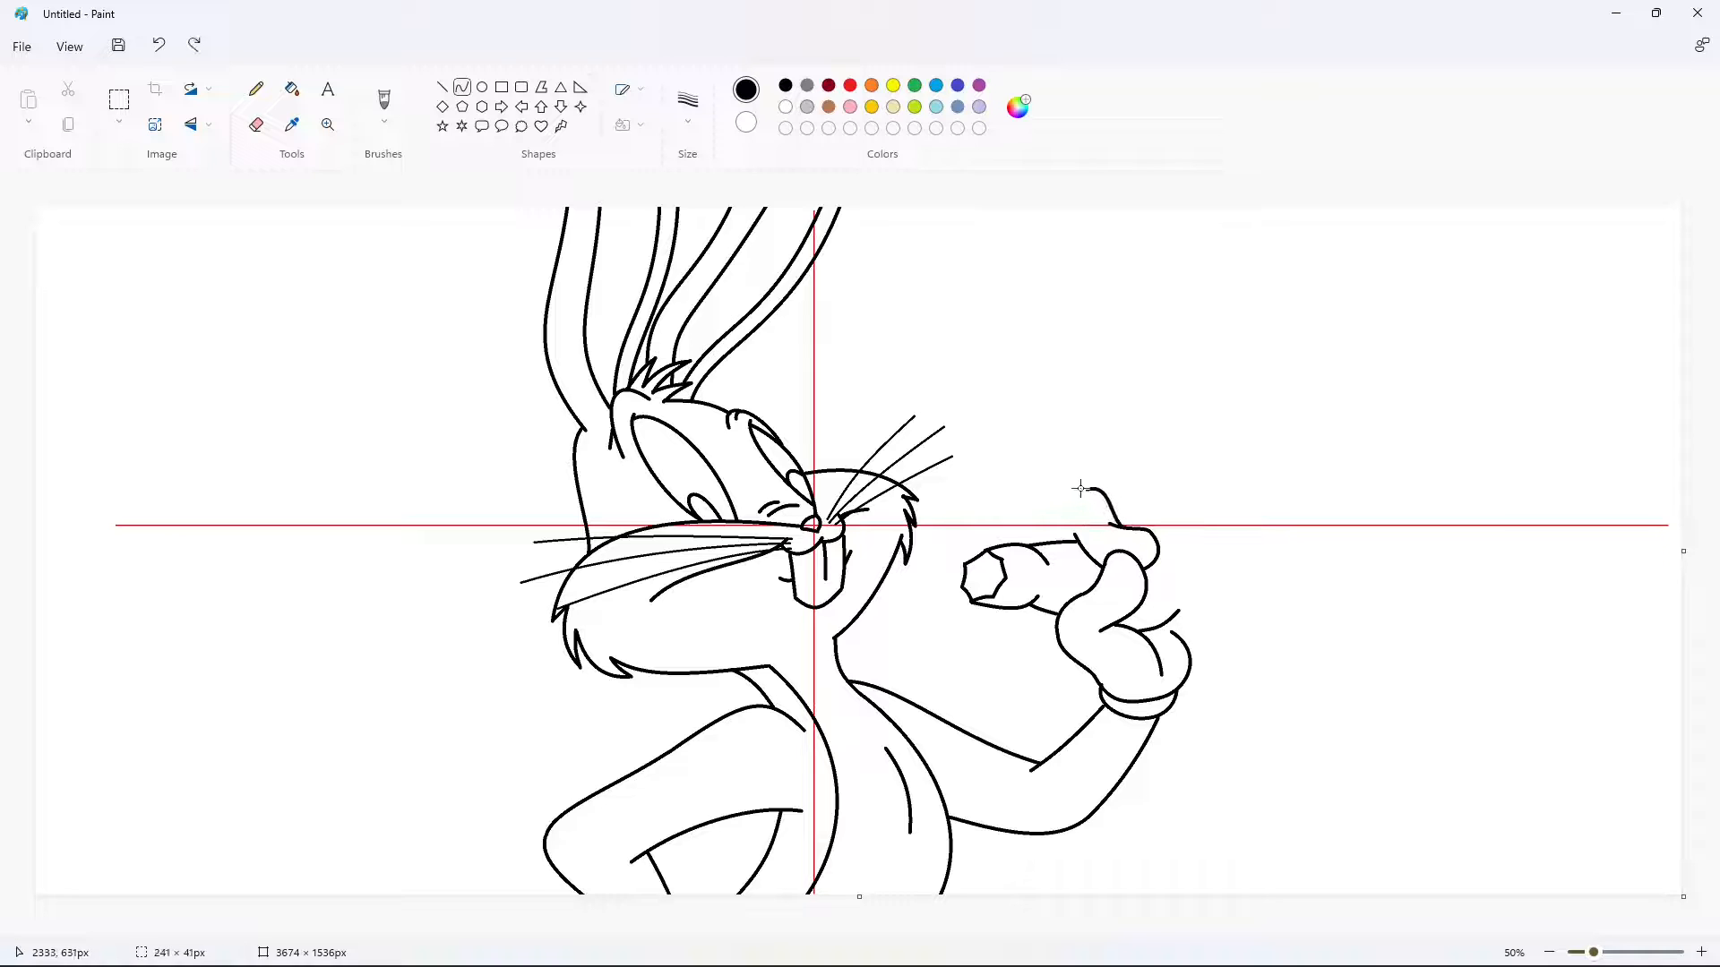
Complete the curled fingers arching over the carrot and draw the carrot's rounded thick end behind the hand
{"action": "mouse_move", "coordinate": [1090, 489]}
{"action": "left_mouse_down"}
{"action": "mouse_move", "coordinate": [1041, 542]}
{"action": "mouse_move", "coordinate": [1048, 513]}
{"action": "left_mouse_up"}
{"action": "mouse_move", "coordinate": [1115, 513]}
{"action": "left_mouse_down"}
{"action": "mouse_move", "coordinate": [1164, 531]}
{"action": "mouse_move", "coordinate": [1167, 507]}
{"action": "mouse_move", "coordinate": [1182, 552]}
{"action": "mouse_move", "coordinate": [1147, 592]}
{"action": "mouse_move", "coordinate": [1204, 566]}
{"action": "mouse_move", "coordinate": [1187, 607]}
{"action": "left_mouse_up"}
{"action": "left_click", "coordinate": [1268, 561]}
{"action": "left_click", "coordinate": [1247, 542]}
{"action": "left_click", "coordinate": [1271, 615]}
{"action": "left_click_drag", "start_coordinate": [1167, 538], "coordinate": [1236, 569]}
{"action": "mouse_move", "coordinate": [1209, 551]}
{"action": "left_mouse_down"}
{"action": "mouse_move", "coordinate": [1223, 545]}
{"action": "mouse_move", "coordinate": [1245, 582]}
{"action": "mouse_move", "coordinate": [1210, 632]}
{"action": "mouse_move", "coordinate": [1233, 612]}
{"action": "left_mouse_up"}
{"action": "key", "text": "ctrl+z"}
{"action": "left_click", "coordinate": [1261, 626]}
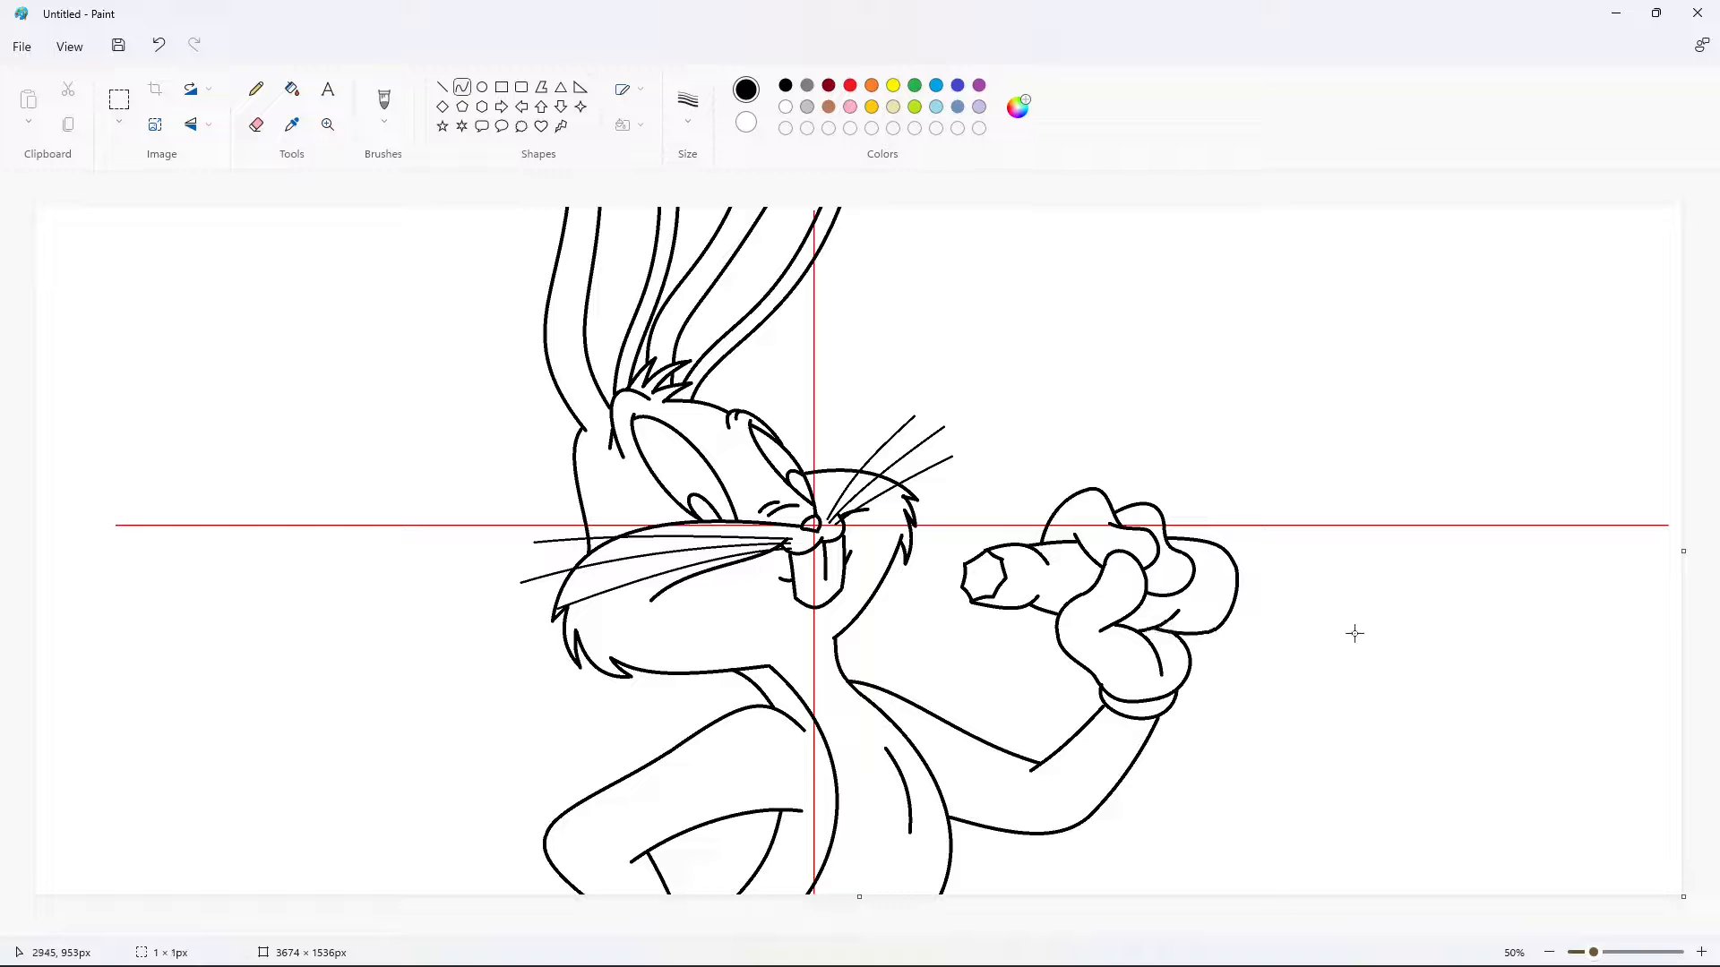
Draw the extended little finger pointing up to the right from the hand, redrawing its lower edge
{"action": "left_click_drag", "start_coordinate": [1196, 485], "coordinate": [1220, 474]}
{"action": "mouse_move", "coordinate": [1175, 498]}
{"action": "left_mouse_down"}
{"action": "mouse_move", "coordinate": [1258, 484]}
{"action": "mouse_move", "coordinate": [1229, 442]}
{"action": "left_mouse_up"}
{"action": "left_click", "coordinate": [1364, 542]}
{"action": "left_click_drag", "start_coordinate": [1256, 457], "coordinate": [1260, 486]}
{"action": "key", "text": "ctrl+z"}
{"action": "left_click_drag", "start_coordinate": [1240, 480], "coordinate": [1237, 448]}
{"action": "left_click_drag", "start_coordinate": [1258, 458], "coordinate": [1190, 539]}
{"action": "left_click", "coordinate": [1325, 456]}
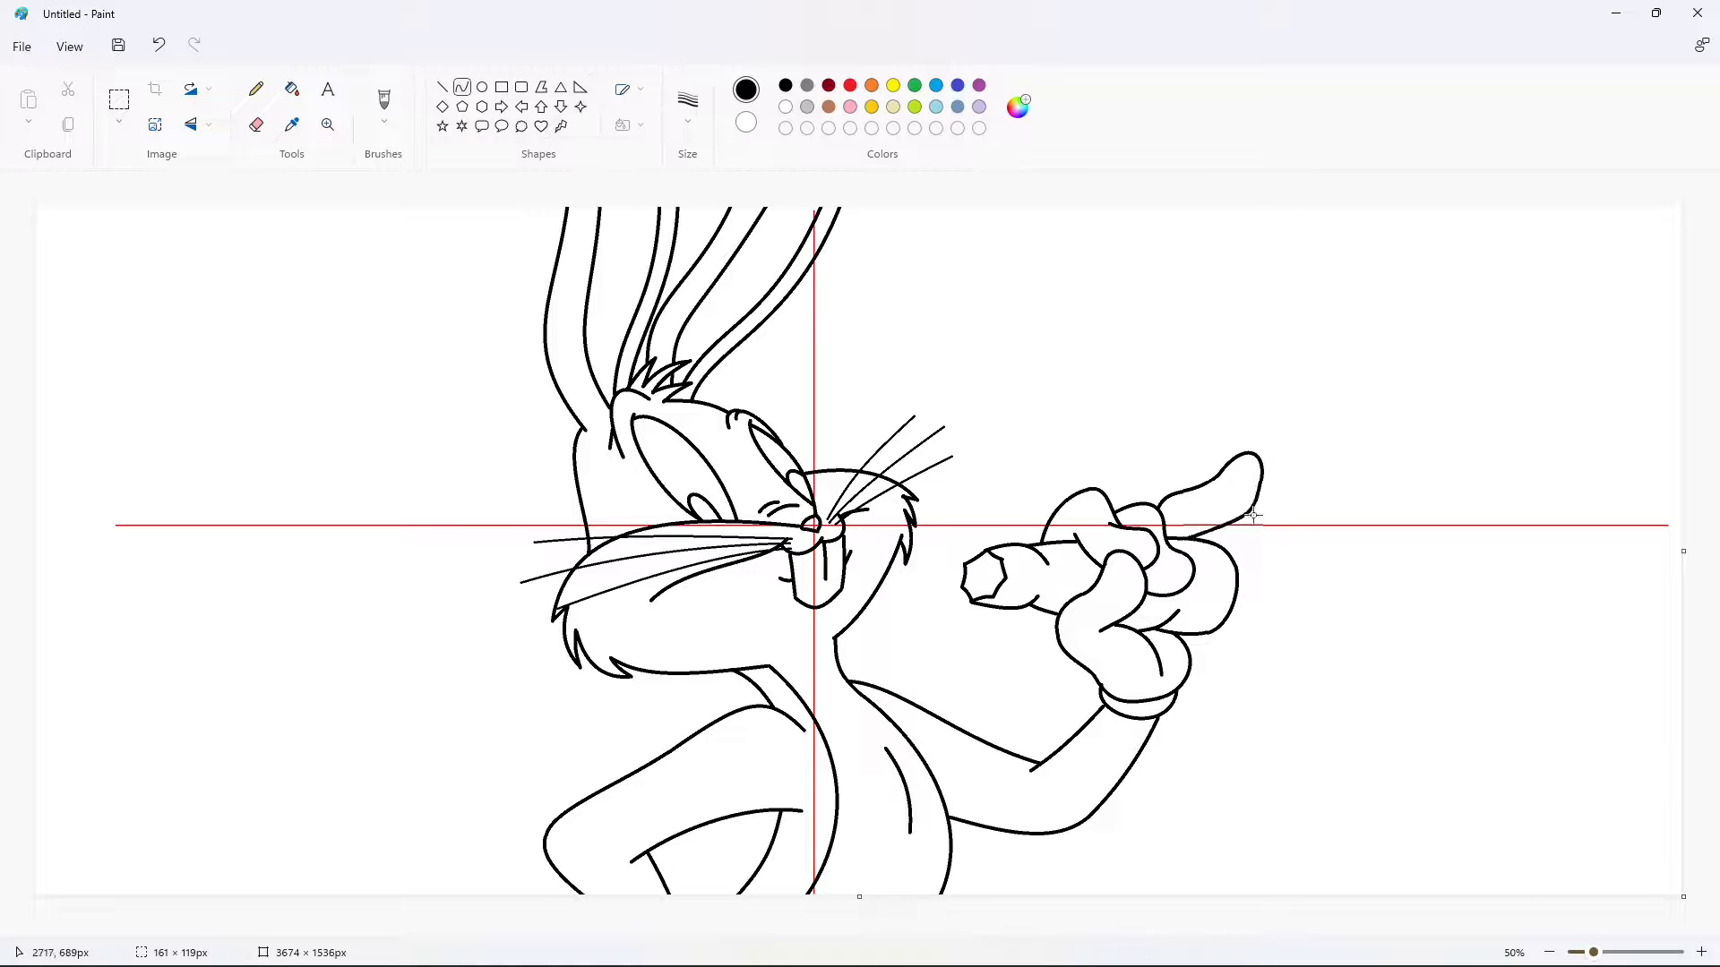
{"action": "key", "text": "ctrl+z"}
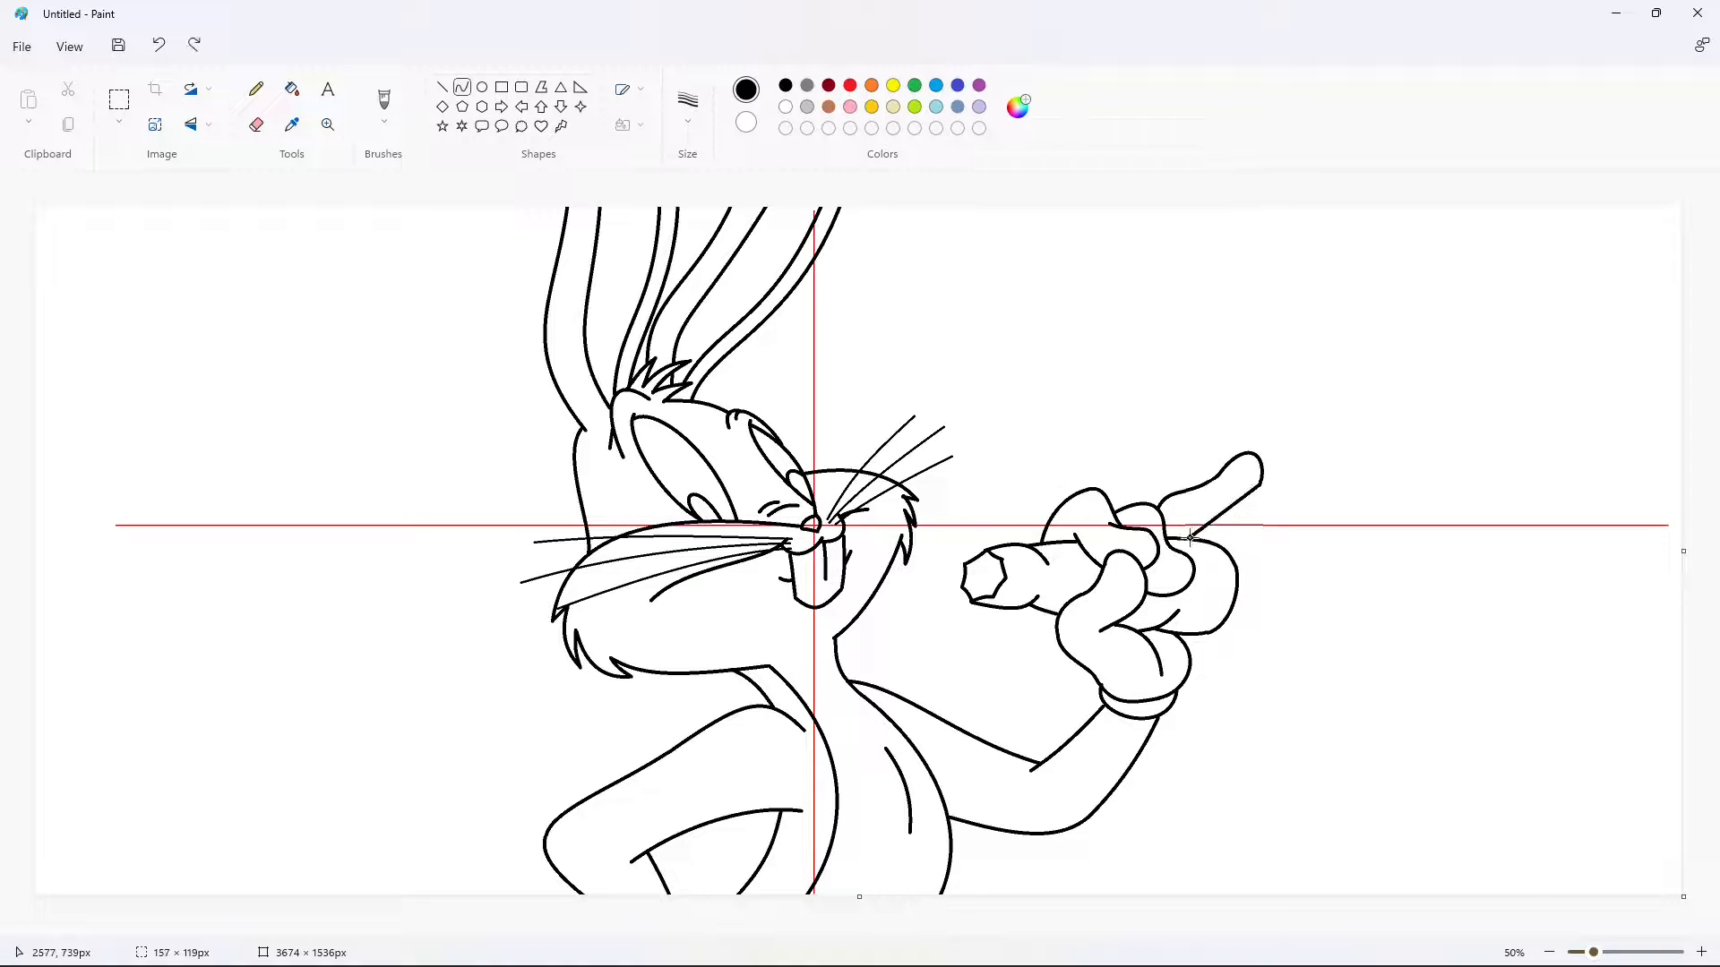
{"action": "mouse_move", "coordinate": [1229, 516]}
{"action": "left_mouse_down"}
{"action": "mouse_move", "coordinate": [1232, 531]}
{"action": "mouse_move", "coordinate": [1200, 500]}
{"action": "left_mouse_up"}
{"action": "left_click", "coordinate": [1333, 559]}
Draw the carrot's stem as curved lines hanging down from its thick end, with an inner line
{"action": "left_click_drag", "start_coordinate": [1232, 604], "coordinate": [1232, 698]}
{"action": "left_click_drag", "start_coordinate": [1235, 631], "coordinate": [1246, 674]}
{"action": "left_click", "coordinate": [1317, 614]}
{"action": "left_click_drag", "start_coordinate": [1238, 586], "coordinate": [1264, 719]}
{"action": "left_click_drag", "start_coordinate": [1252, 640], "coordinate": [1255, 601]}
{"action": "left_click_drag", "start_coordinate": [1256, 667], "coordinate": [1260, 662]}
{"action": "left_click", "coordinate": [1347, 656]}
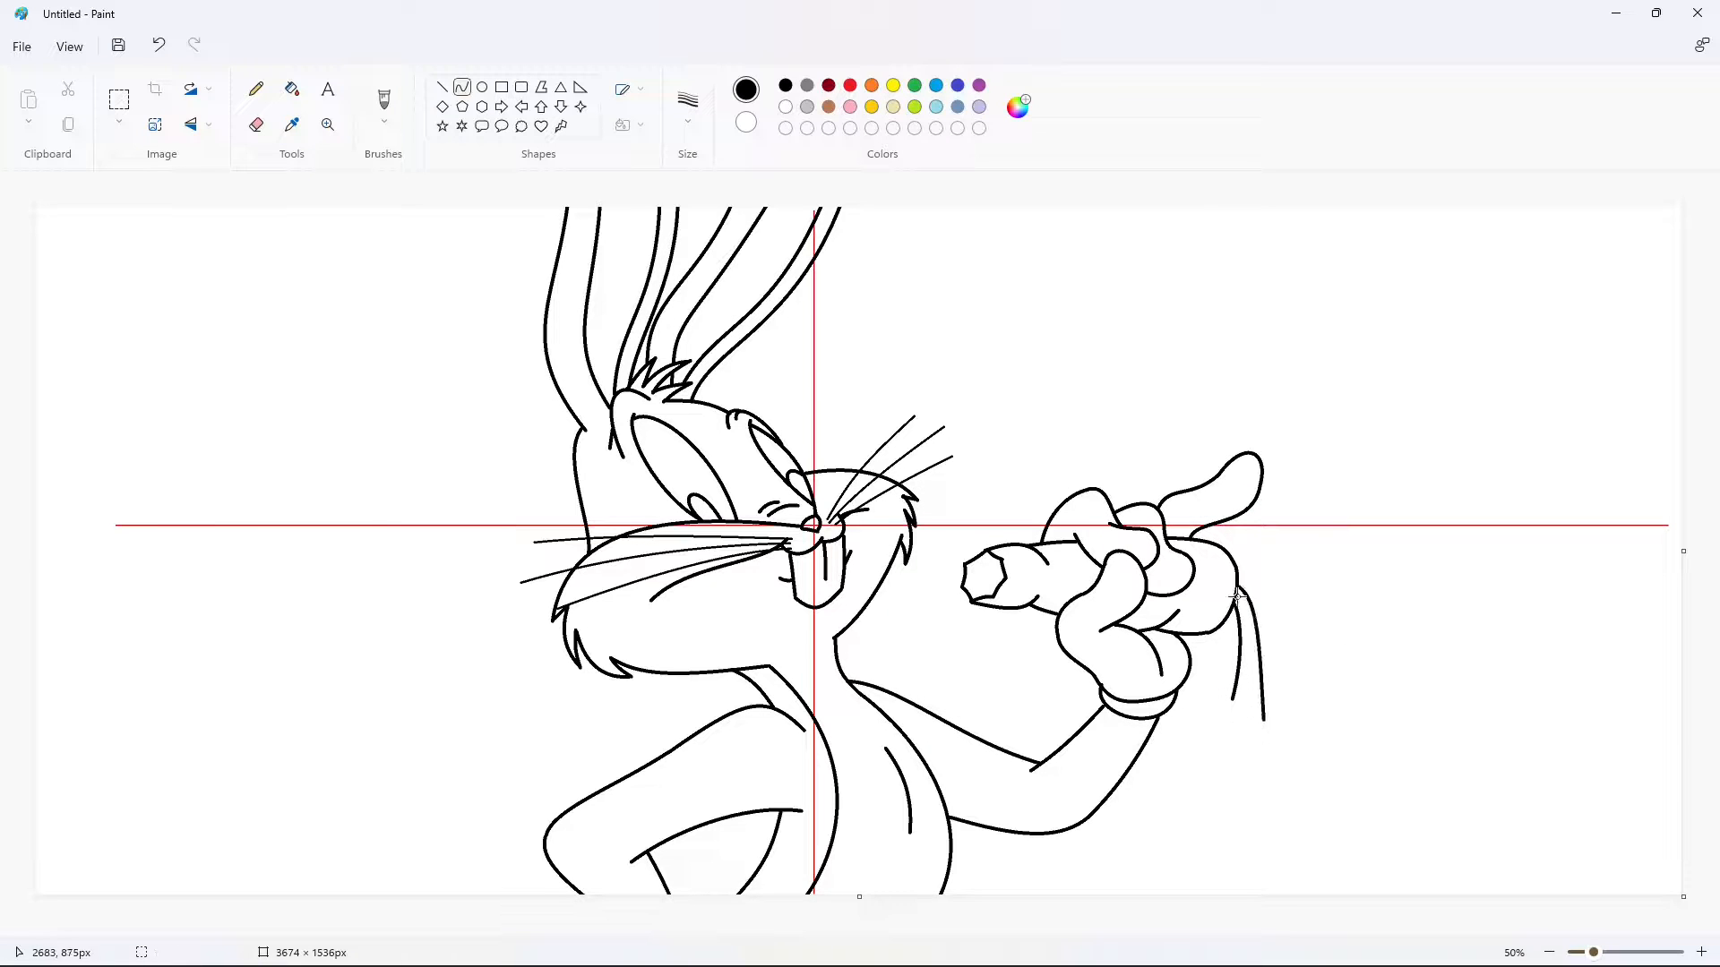
{"action": "left_click_drag", "start_coordinate": [1238, 597], "coordinate": [1249, 669]}
{"action": "mouse_move", "coordinate": [1245, 630]}
{"action": "left_mouse_down"}
{"action": "mouse_move", "coordinate": [1245, 612]}
{"action": "mouse_move", "coordinate": [1249, 638]}
{"action": "left_mouse_up"}
{"action": "left_click", "coordinate": [1329, 647]}
Draw the left lobes of the carrot leaf and its inner curves at the end of the stem
{"action": "left_click_drag", "start_coordinate": [1214, 726], "coordinate": [1199, 666]}
{"action": "left_click_drag", "start_coordinate": [1184, 722], "coordinate": [1150, 756]}
{"action": "left_click", "coordinate": [1294, 719]}
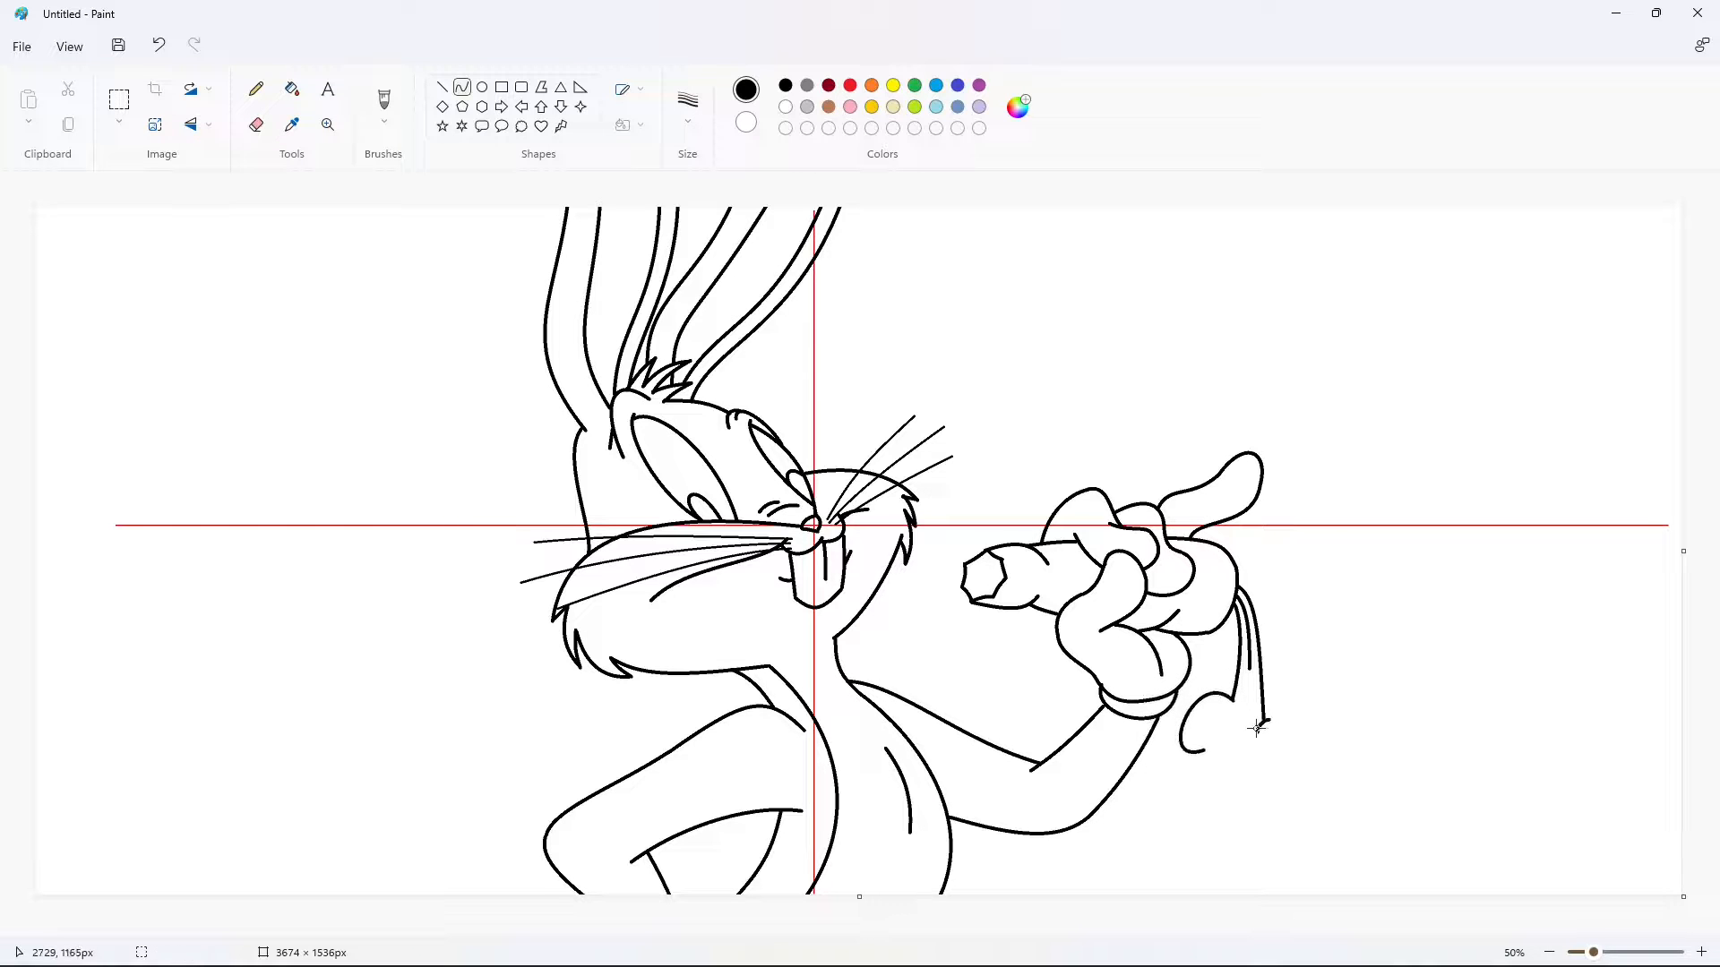
{"action": "mouse_move", "coordinate": [1258, 732]}
{"action": "left_mouse_down"}
{"action": "mouse_move", "coordinate": [1222, 719]}
{"action": "mouse_move", "coordinate": [1235, 697]}
{"action": "left_mouse_up"}
{"action": "left_click_drag", "start_coordinate": [1247, 709], "coordinate": [1228, 801]}
{"action": "left_click", "coordinate": [1374, 699]}
{"action": "left_click_drag", "start_coordinate": [1213, 778], "coordinate": [1164, 798]}
{"action": "left_click_drag", "start_coordinate": [1192, 820], "coordinate": [1203, 858]}
{"action": "left_click", "coordinate": [1302, 838]}
Draw the leaf's right lobes and its long rounded bottom lobe to close the carrot top
{"action": "mouse_move", "coordinate": [1264, 697]}
{"action": "left_mouse_down"}
{"action": "mouse_move", "coordinate": [1296, 757]}
{"action": "mouse_move", "coordinate": [1287, 690]}
{"action": "left_mouse_up"}
{"action": "mouse_move", "coordinate": [1296, 724]}
{"action": "left_mouse_down"}
{"action": "mouse_move", "coordinate": [1320, 743]}
{"action": "mouse_move", "coordinate": [1283, 741]}
{"action": "mouse_move", "coordinate": [1267, 792]}
{"action": "left_mouse_up"}
{"action": "key", "text": "ctrl+z"}
{"action": "mouse_move", "coordinate": [1281, 770]}
{"action": "left_mouse_down"}
{"action": "mouse_move", "coordinate": [1310, 791]}
{"action": "mouse_move", "coordinate": [1287, 828]}
{"action": "mouse_move", "coordinate": [1268, 793]}
{"action": "mouse_move", "coordinate": [1199, 910]}
{"action": "left_mouse_up"}
{"action": "left_click", "coordinate": [1395, 828]}
{"action": "left_click_drag", "start_coordinate": [1253, 866], "coordinate": [1290, 906]}
{"action": "left_click", "coordinate": [1374, 837]}
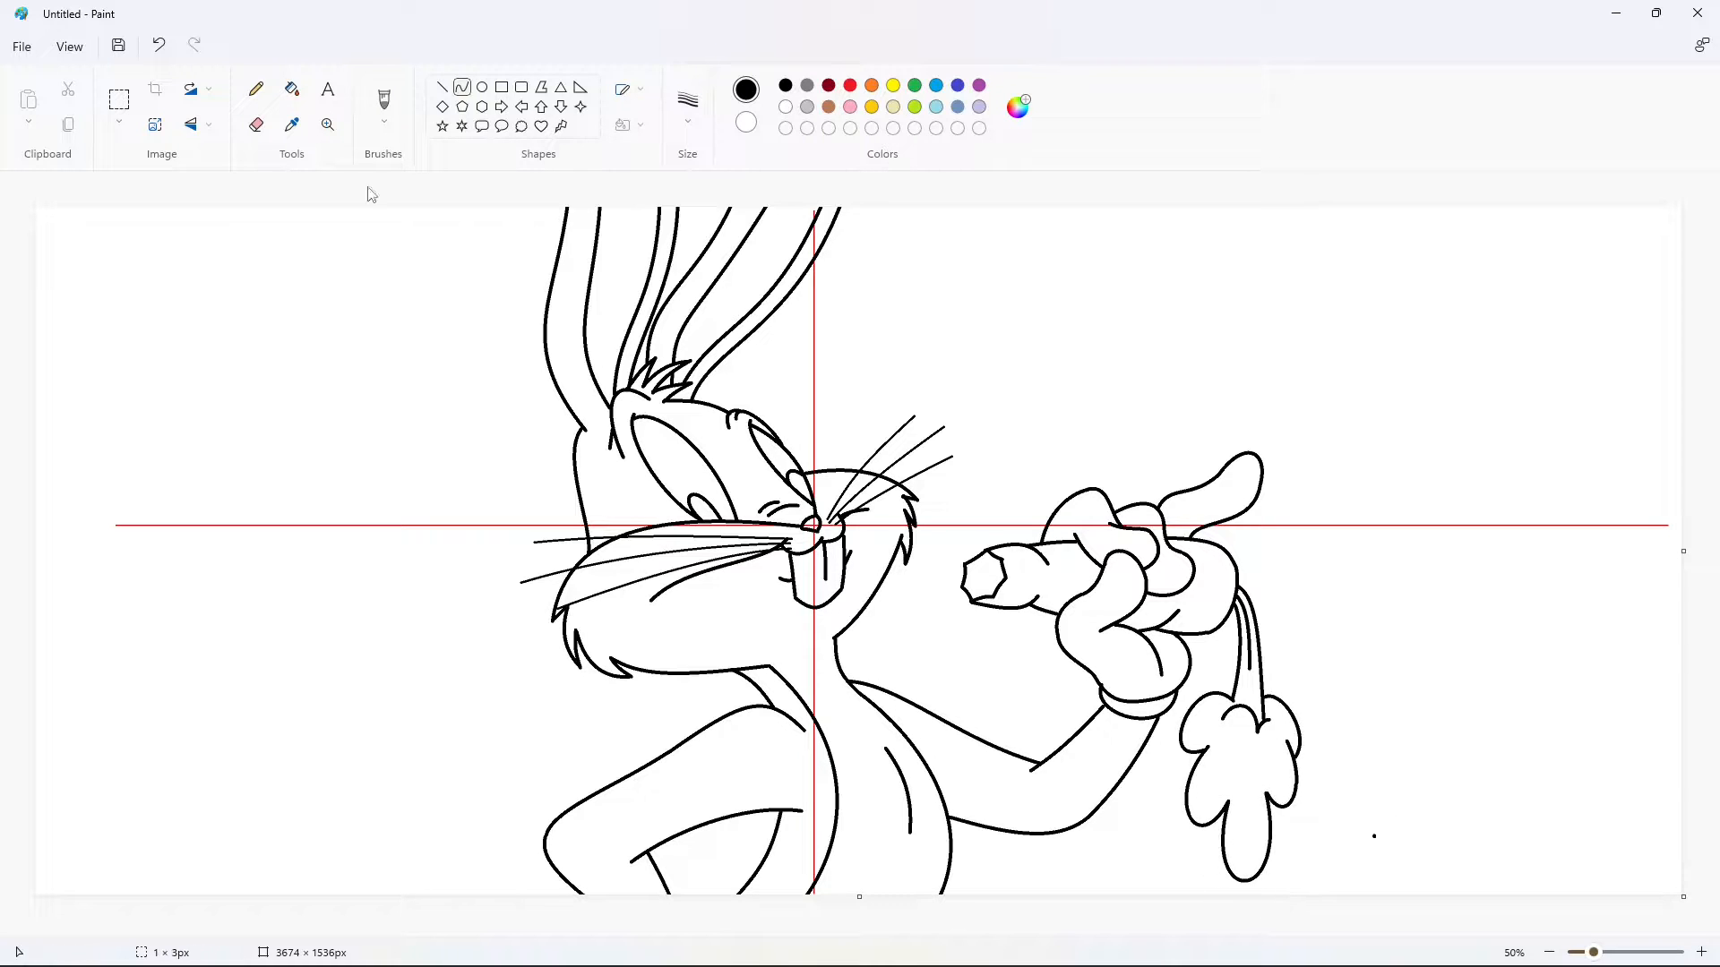
Fill the background right of the vertical guide, the bent left arm, the torso and the head with red
{"action": "left_click", "coordinate": [292, 89]}
{"action": "left_click", "coordinate": [850, 85]}
{"action": "left_click", "coordinate": [1015, 336]}
{"action": "left_click", "coordinate": [764, 758]}
{"action": "left_click", "coordinate": [854, 774]}
{"action": "left_click", "coordinate": [639, 489]}
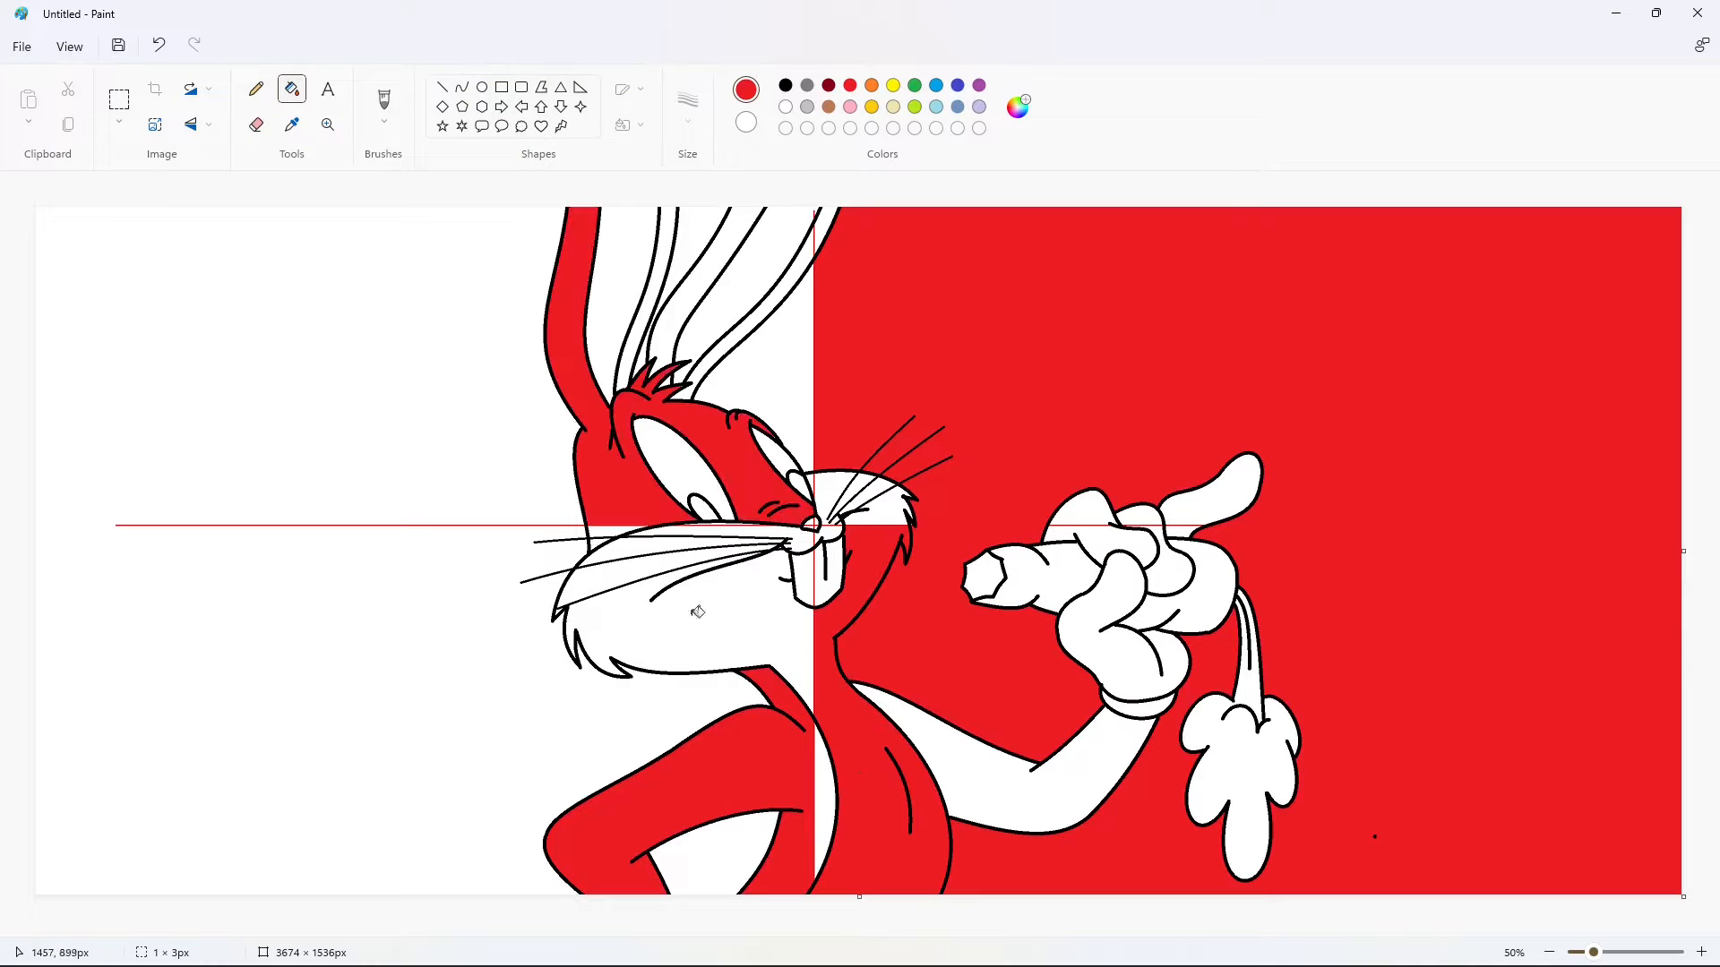
Fill the lower cheek and the ear sections with red
{"action": "left_click", "coordinate": [698, 611]}
{"action": "left_click", "coordinate": [747, 288]}
{"action": "left_click", "coordinate": [630, 239]}
{"action": "left_click", "coordinate": [775, 364]}
{"action": "left_click", "coordinate": [795, 269]}
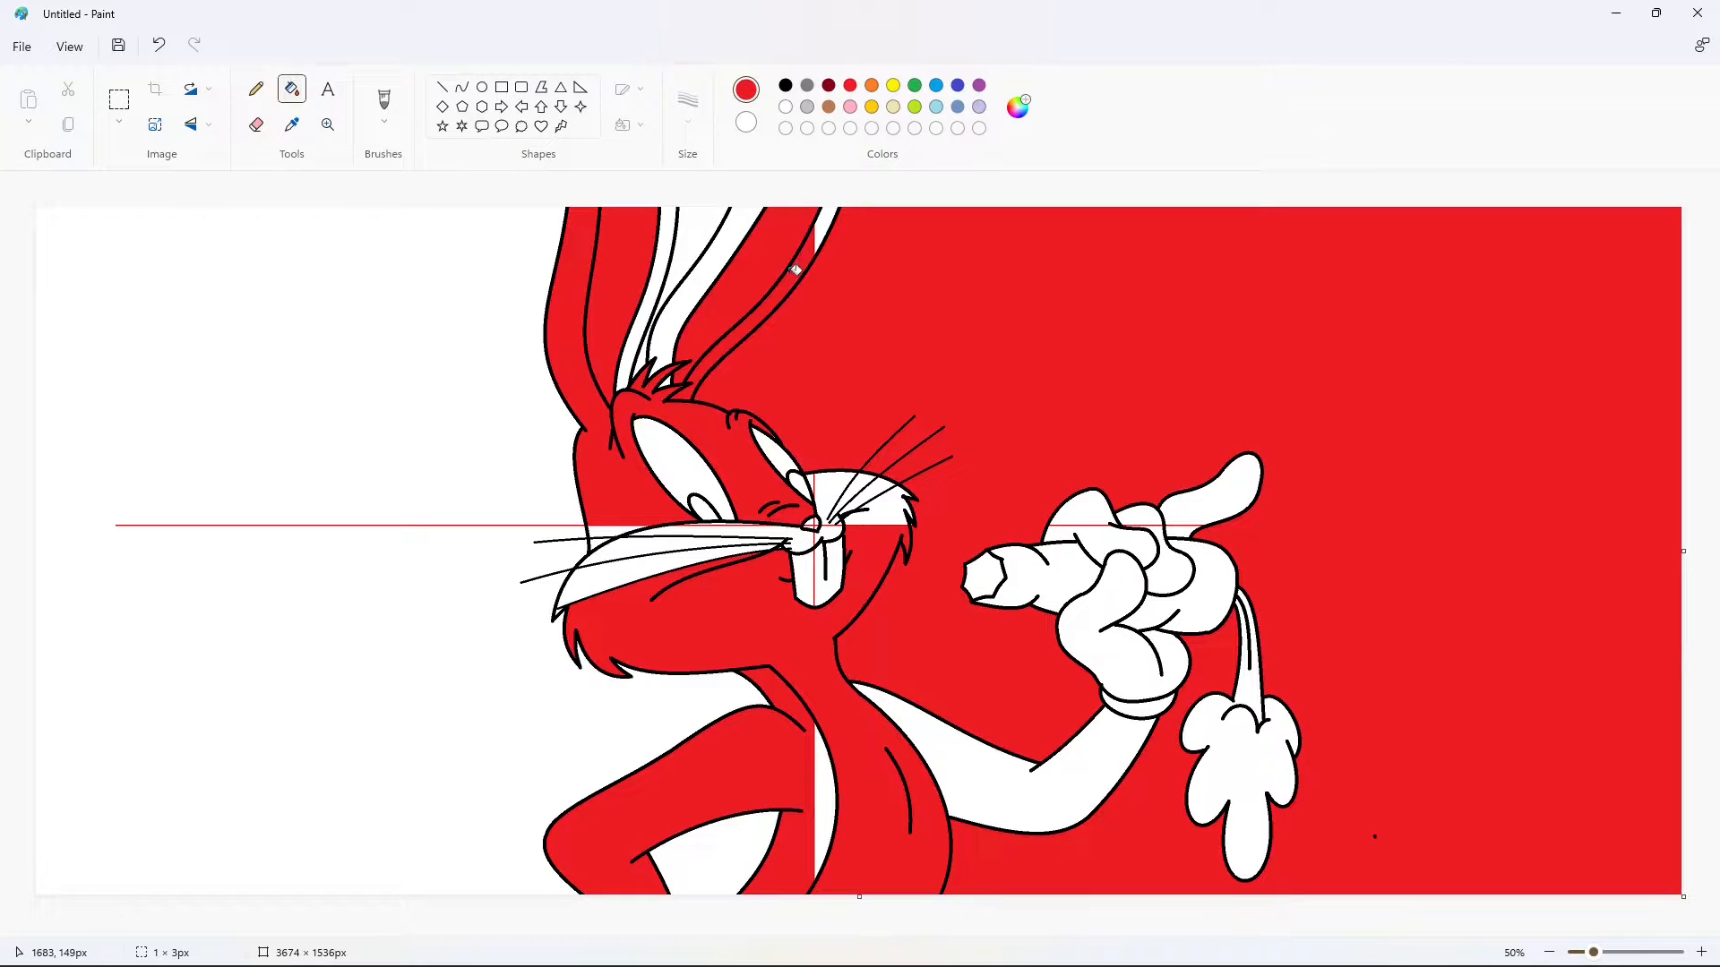
Fill the carrot, the finger parts above the horizontal guide and the left background with red
{"action": "left_click", "coordinate": [1065, 521]}
{"action": "left_click", "coordinate": [1073, 570]}
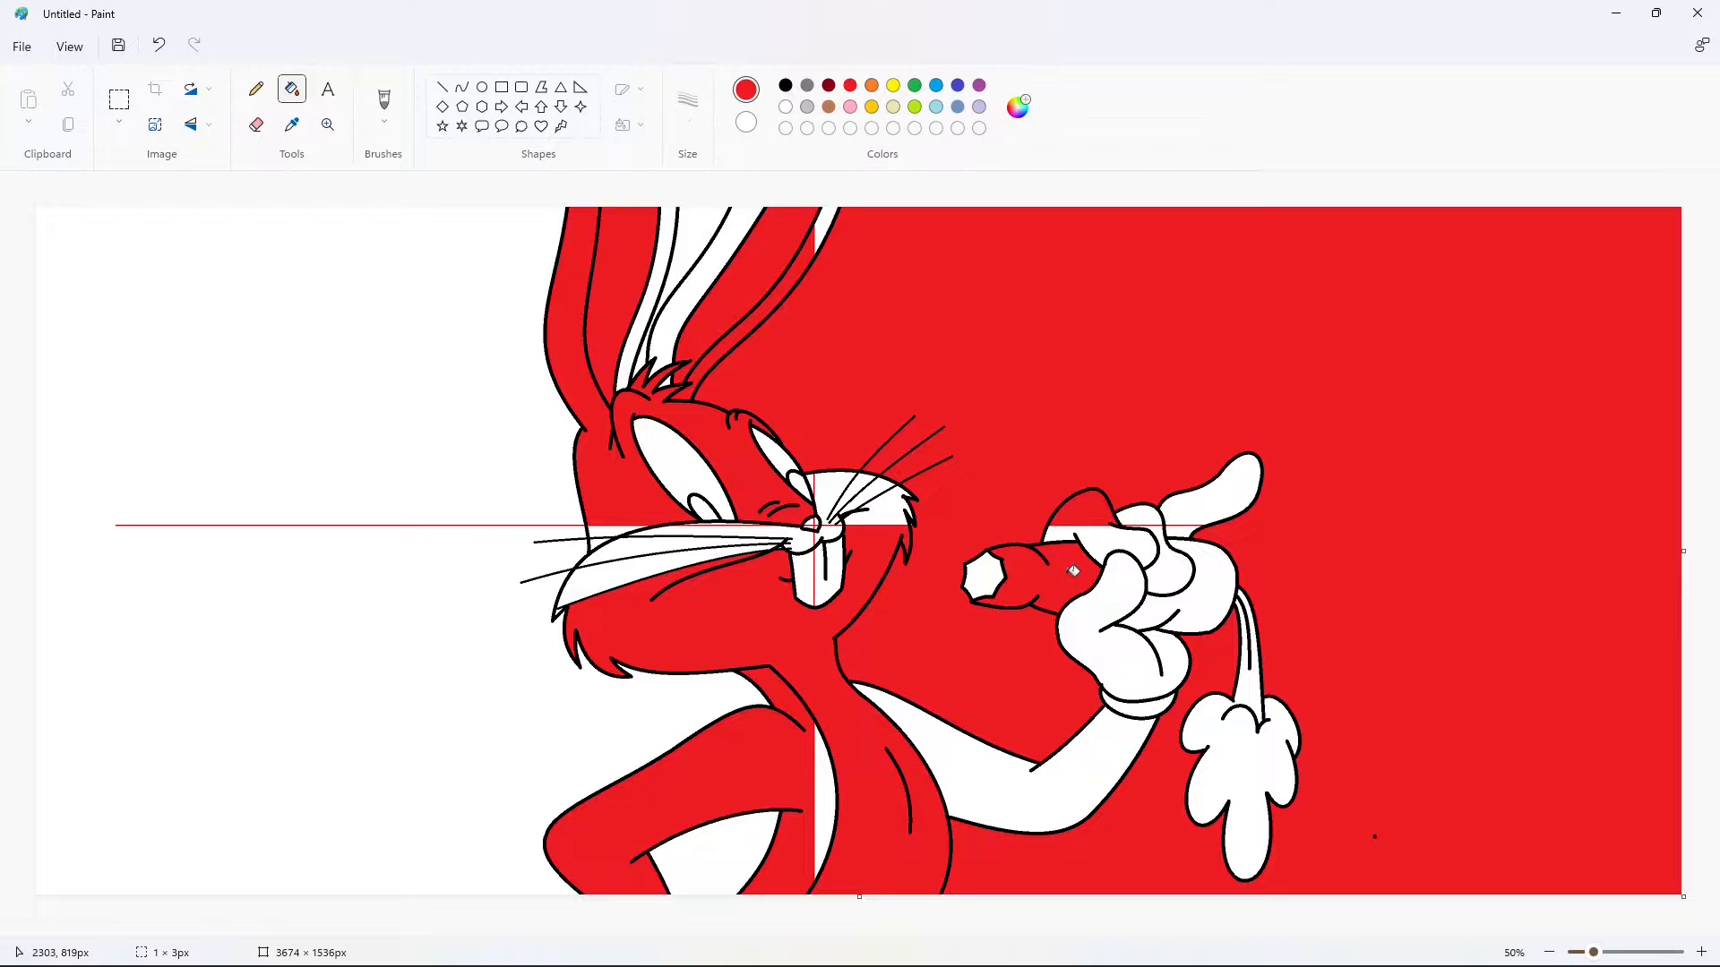
{"action": "left_click", "coordinate": [1186, 517]}
{"action": "left_click", "coordinate": [1137, 511]}
{"action": "left_click", "coordinate": [447, 426]}
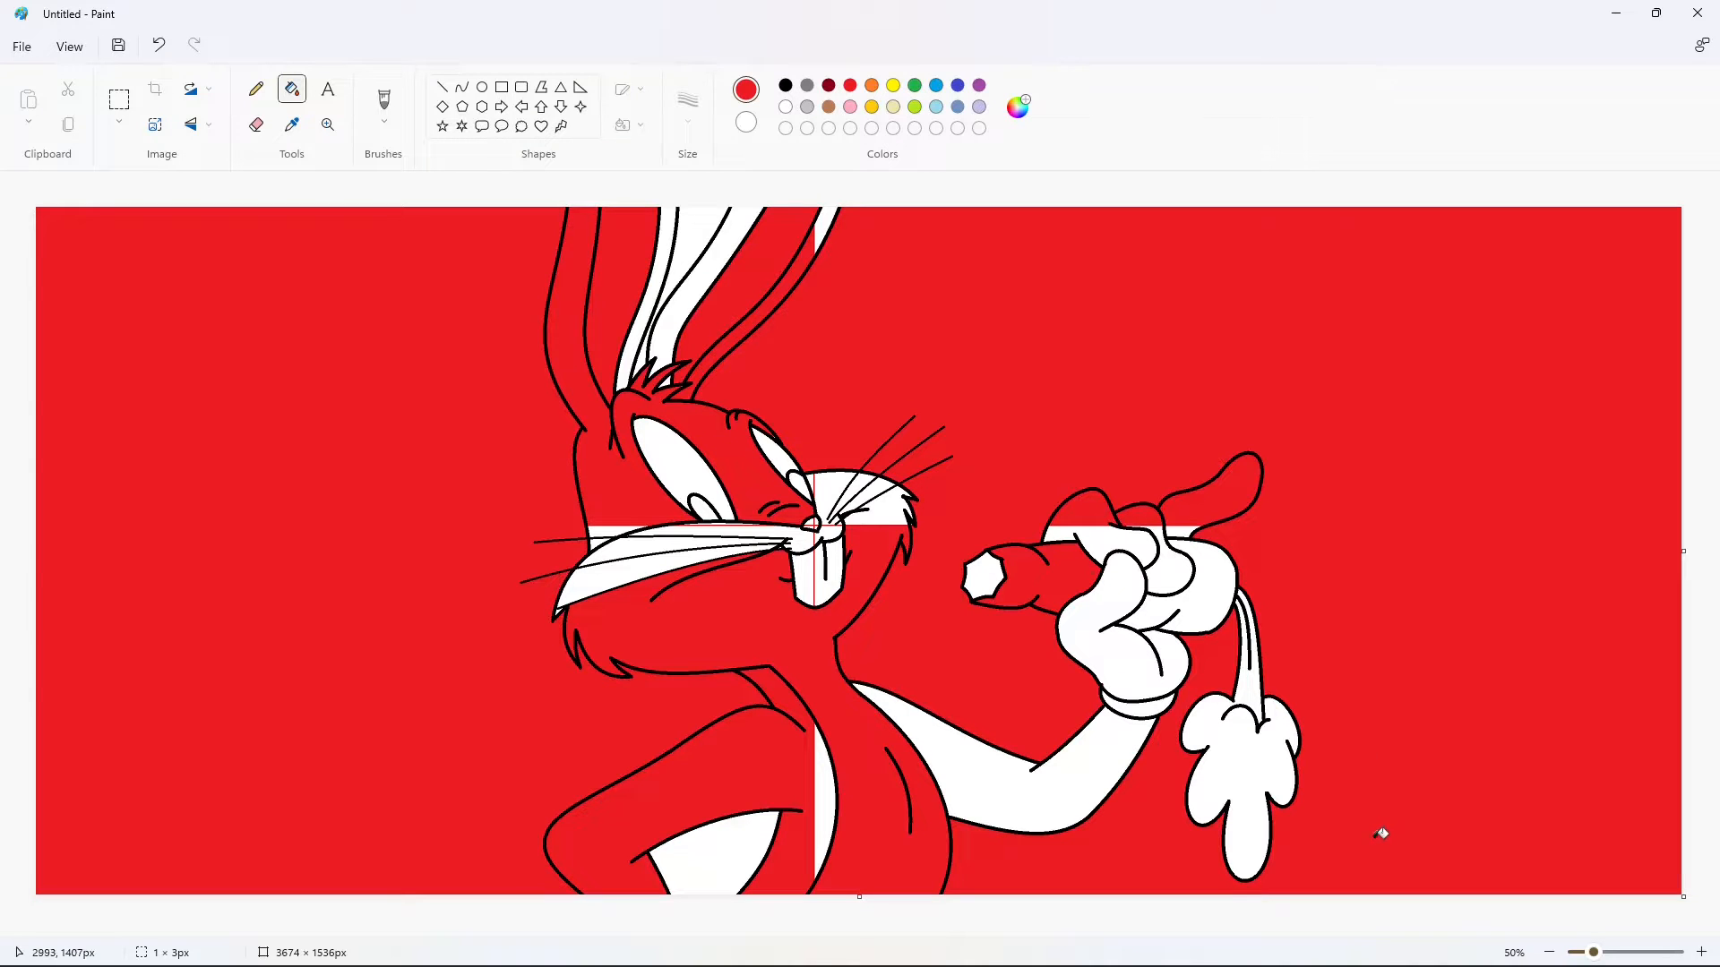
Fill the small areas around the nose, muzzle and teeth beside the guide lines with red
{"action": "left_click", "coordinate": [828, 574]}
{"action": "left_click", "coordinate": [818, 491]}
{"action": "left_click", "coordinate": [702, 533]}
{"action": "left_click", "coordinate": [810, 521]}
{"action": "left_click", "coordinate": [833, 533]}
{"action": "left_click", "coordinate": [807, 575]}
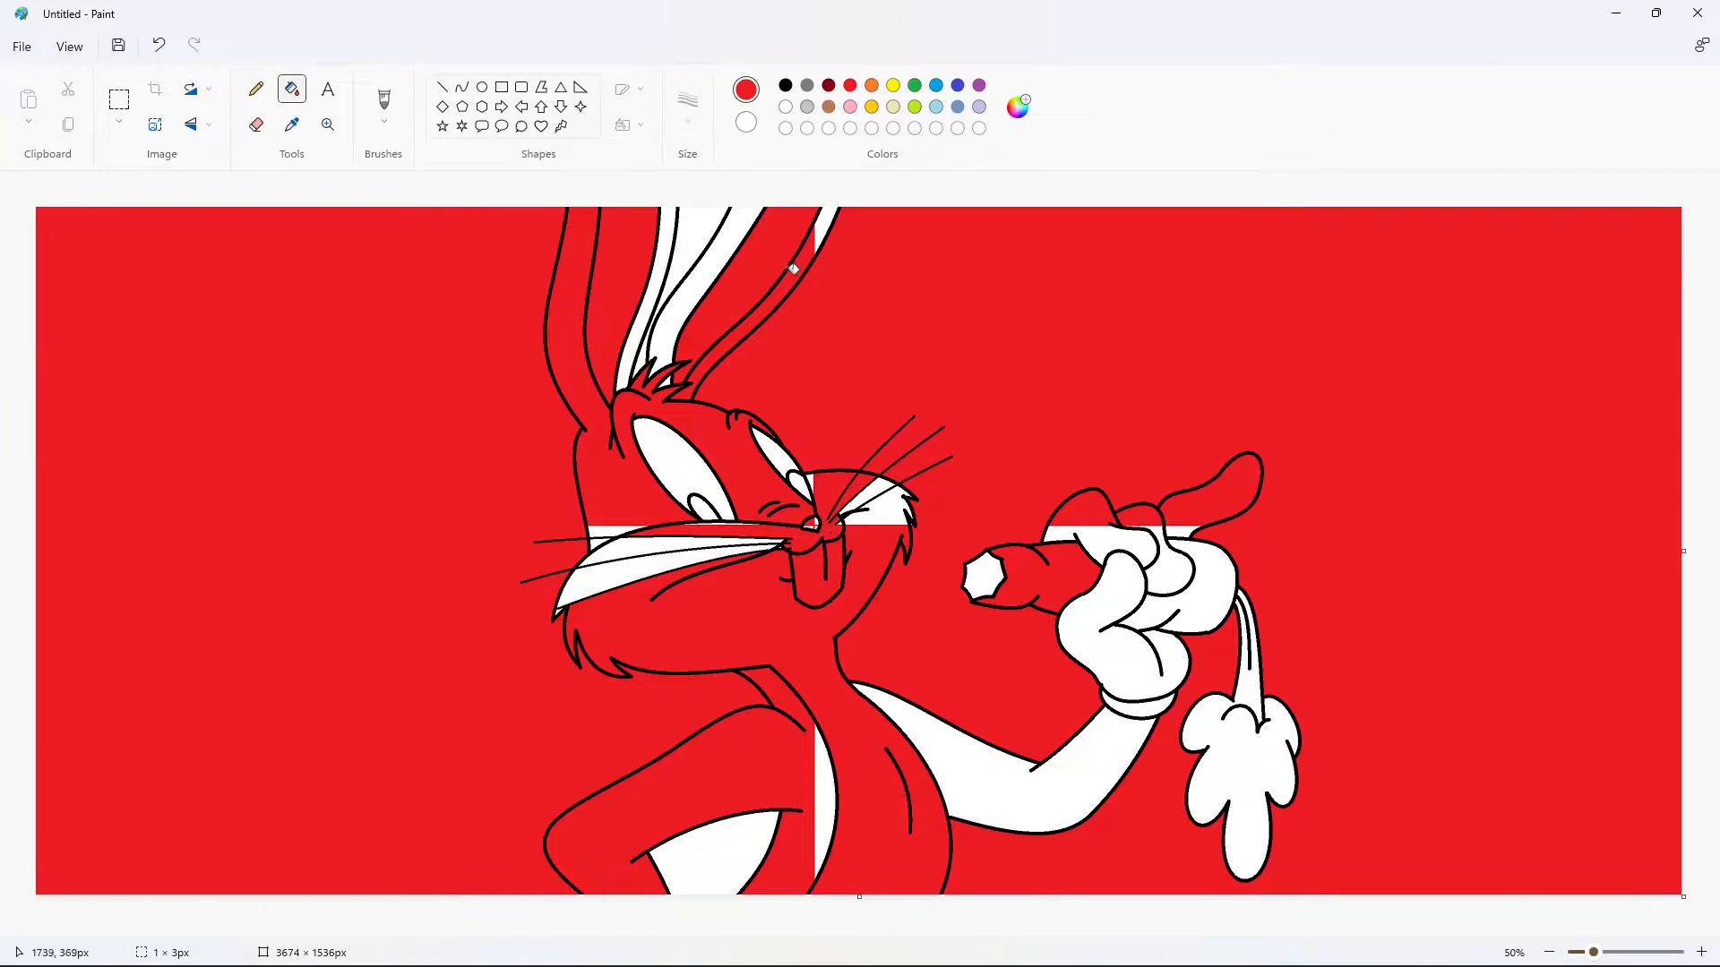
Fill the red background, ears, head, muzzle and teeth with white to erase the guide lines
{"action": "left_click", "coordinate": [786, 107]}
{"action": "left_click", "coordinate": [785, 236]}
{"action": "left_click", "coordinate": [846, 269]}
{"action": "left_click", "coordinate": [634, 254]}
{"action": "left_click", "coordinate": [528, 282]}
{"action": "left_click", "coordinate": [574, 314]}
{"action": "left_click", "coordinate": [754, 557]}
{"action": "left_click", "coordinate": [812, 566]}
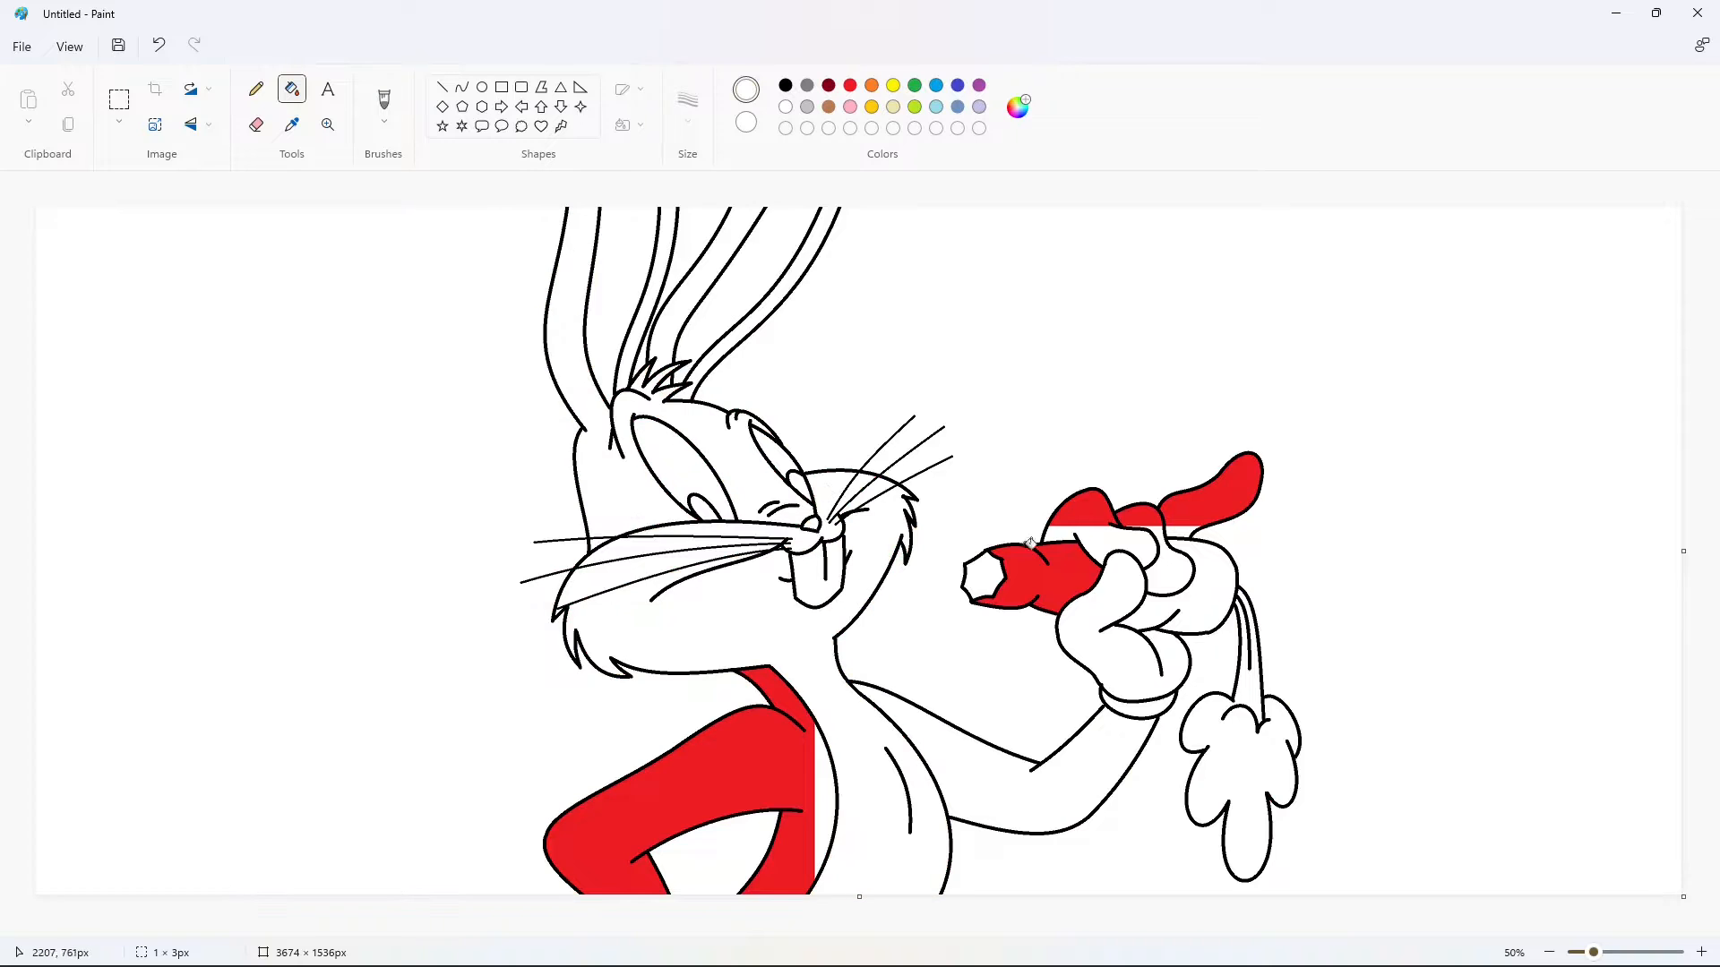
Fill the red carrot, fingers and bent left arm with white
{"action": "left_click", "coordinate": [1030, 564]}
{"action": "left_click", "coordinate": [1080, 511]}
{"action": "left_click", "coordinate": [1135, 517]}
{"action": "left_click", "coordinate": [1209, 488]}
{"action": "left_click", "coordinate": [1198, 523]}
{"action": "left_click", "coordinate": [757, 742]}
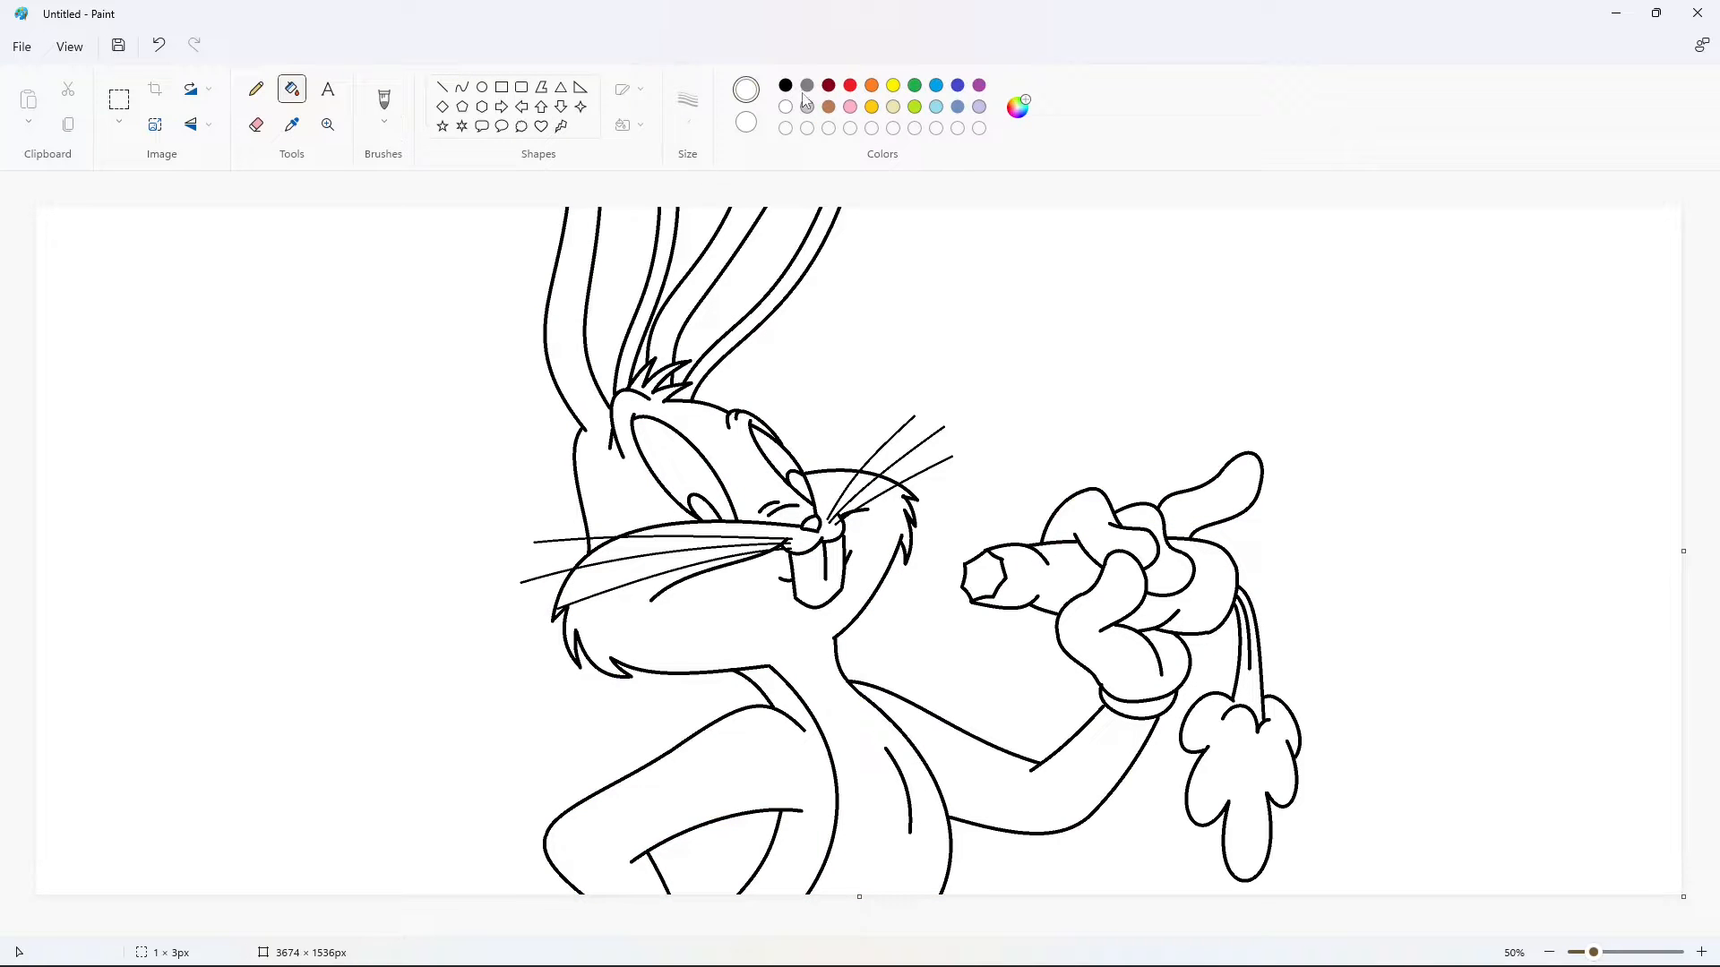
{"action": "left_click", "coordinate": [806, 105]}
{"action": "left_click", "coordinate": [1018, 107]}
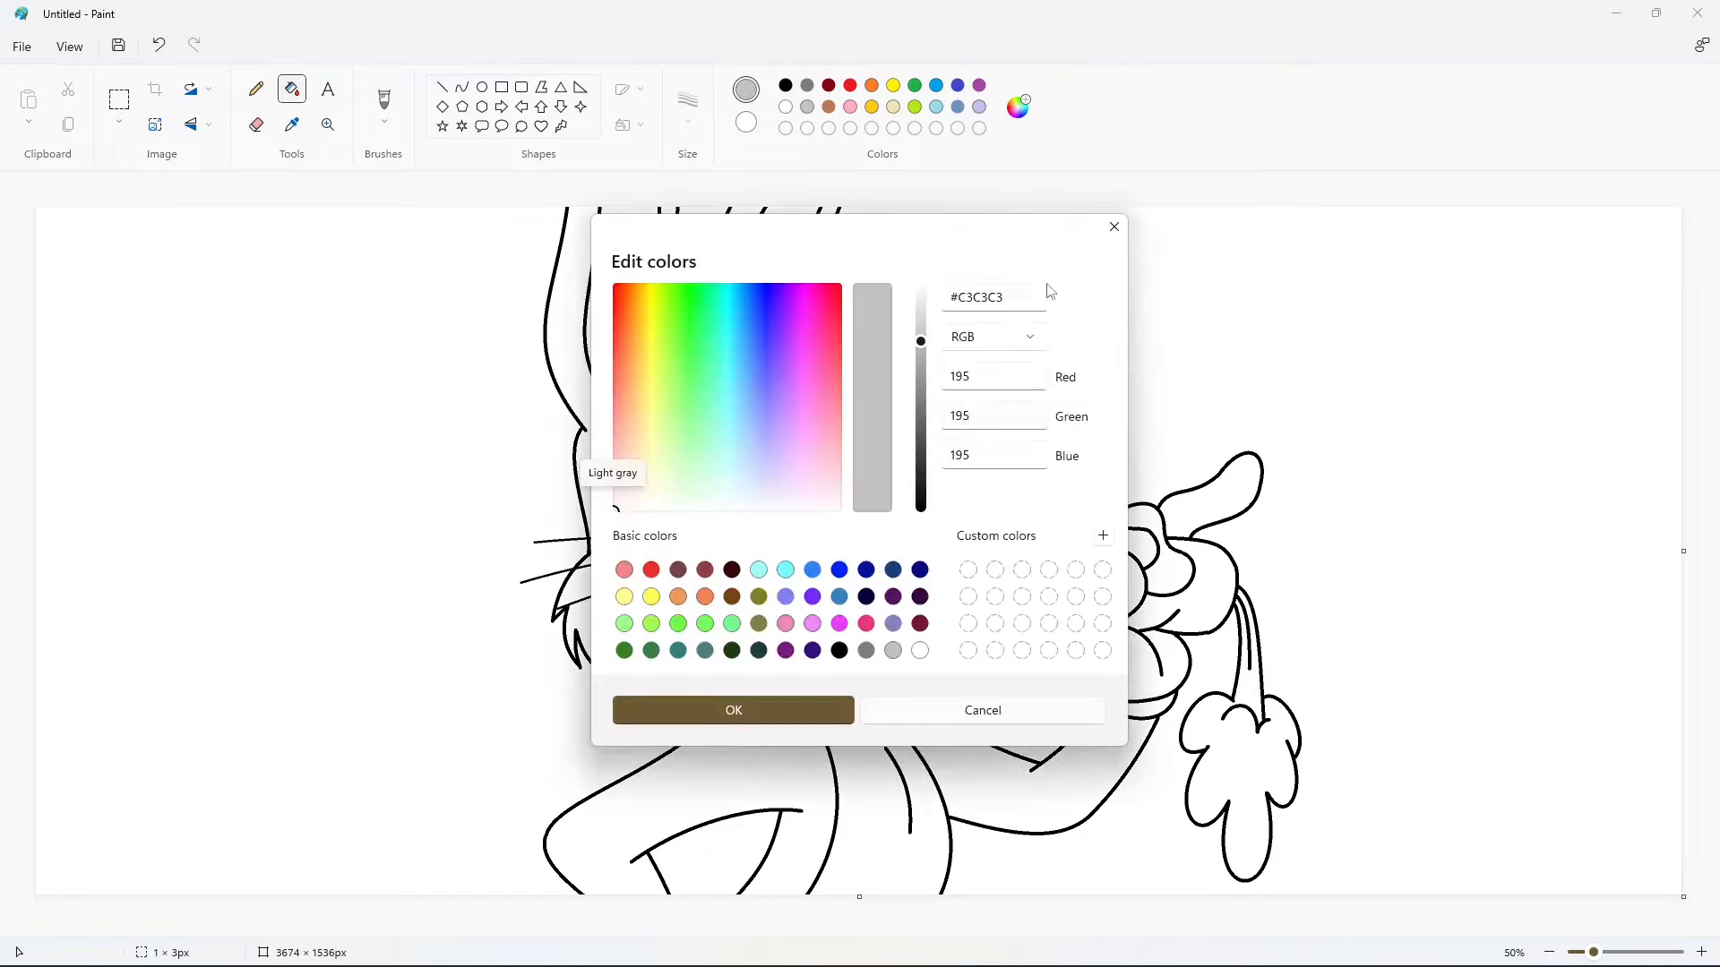
{"action": "left_click", "coordinate": [1114, 227]}
Mix a slightly lighter custom color from the standard gray and set it as the fill color
{"action": "left_click", "coordinate": [807, 85]}
{"action": "left_click", "coordinate": [1019, 107]}
{"action": "left_click_drag", "start_coordinate": [921, 398], "coordinate": [921, 385]}
{"action": "left_click", "coordinate": [772, 711]}
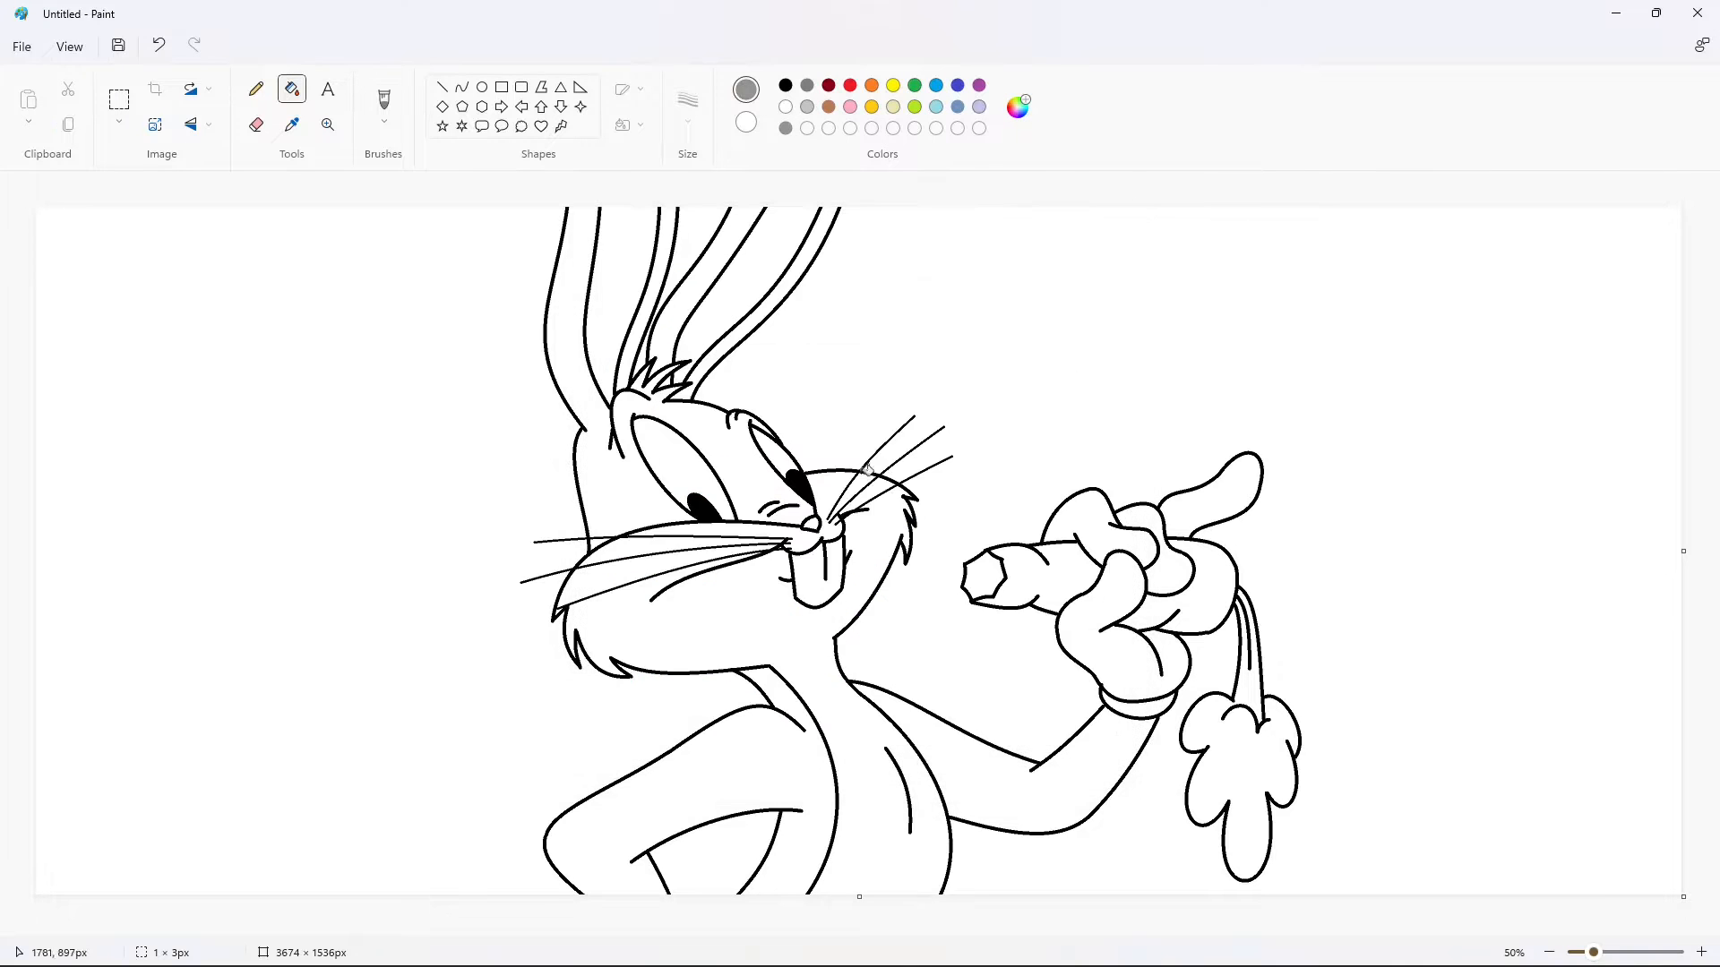
Mix two custom colors, a darker green from the standard green and a muted pink from the standard rose
{"action": "left_click", "coordinate": [914, 85]}
{"action": "left_click", "coordinate": [1018, 107]}
{"action": "left_click", "coordinate": [922, 408]}
{"action": "left_click", "coordinate": [773, 710]}
{"action": "left_click", "coordinate": [850, 107]}
{"action": "left_click", "coordinate": [1019, 106]}
{"action": "left_click", "coordinate": [772, 710]}
Fill the rabbit's head and the outer parts of its first ear with the custom medium gray
{"action": "left_click", "coordinate": [785, 129]}
{"action": "left_click", "coordinate": [608, 317]}
{"action": "left_click", "coordinate": [665, 305]}
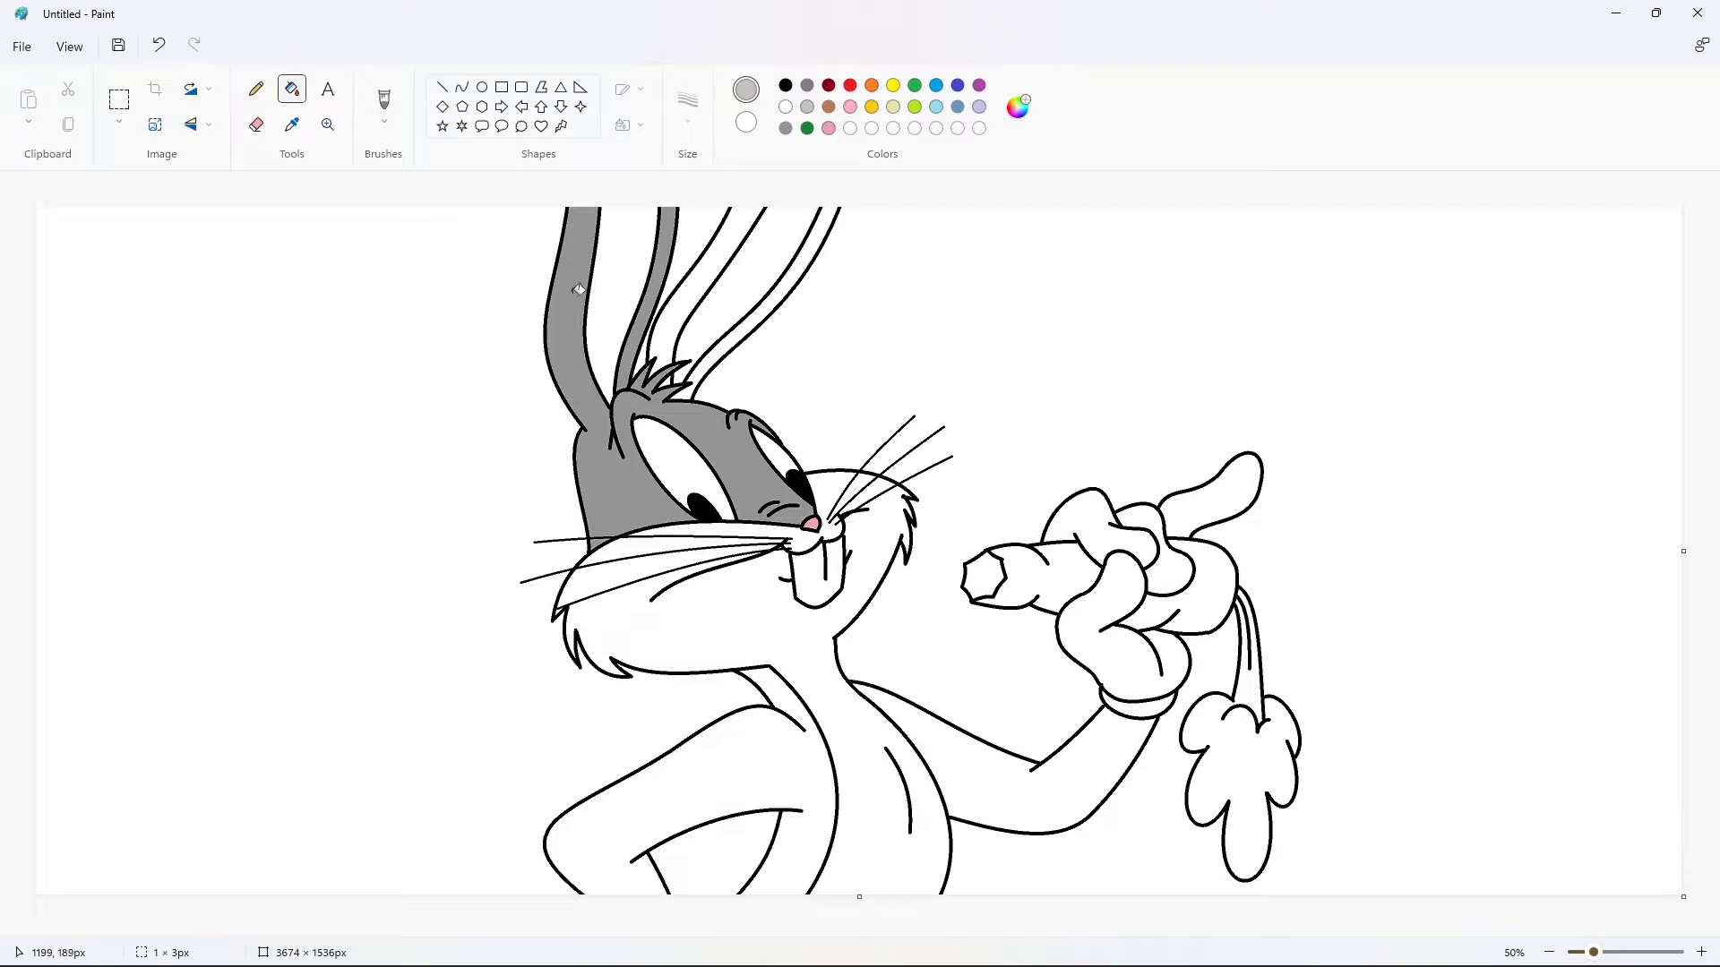
Mix a lighter gray custom color, #B8B8B8, and set it as the fill color
{"action": "left_click", "coordinate": [1019, 106]}
{"action": "left_click_drag", "start_coordinate": [921, 327], "coordinate": [921, 351]}
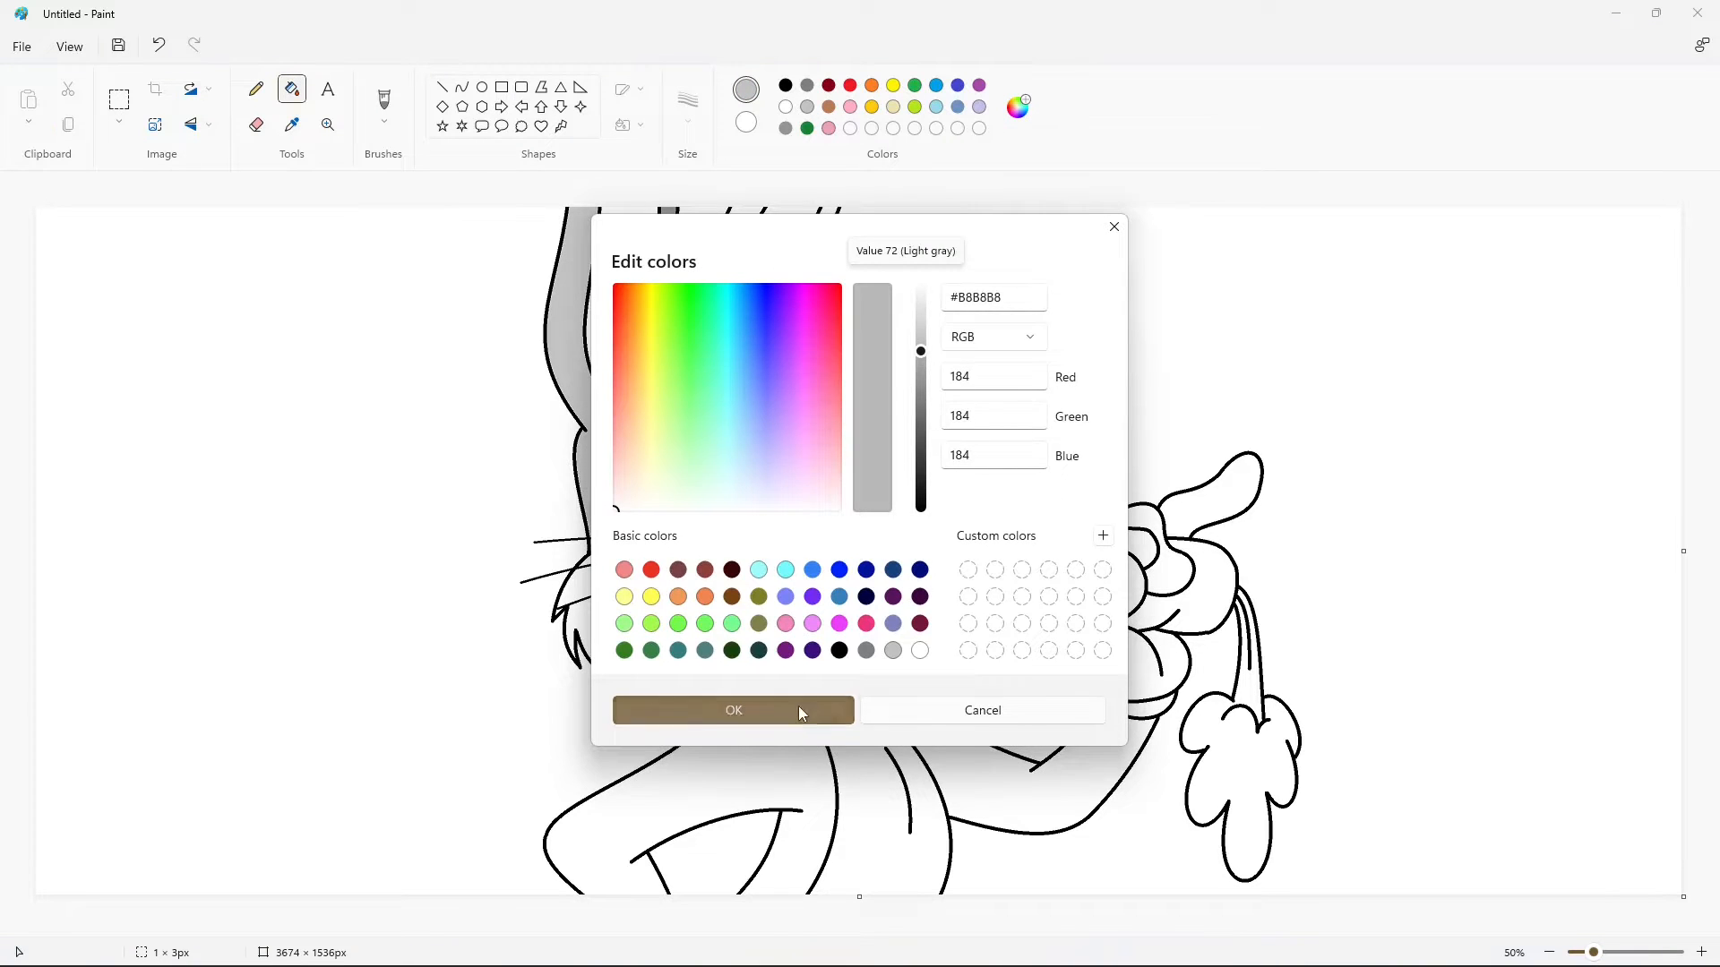
{"action": "left_click", "coordinate": [801, 714]}
Fill the rabbit's head, the outer parts of both ears, the body sides and both arms with the light gray
{"action": "left_click", "coordinate": [576, 317]}
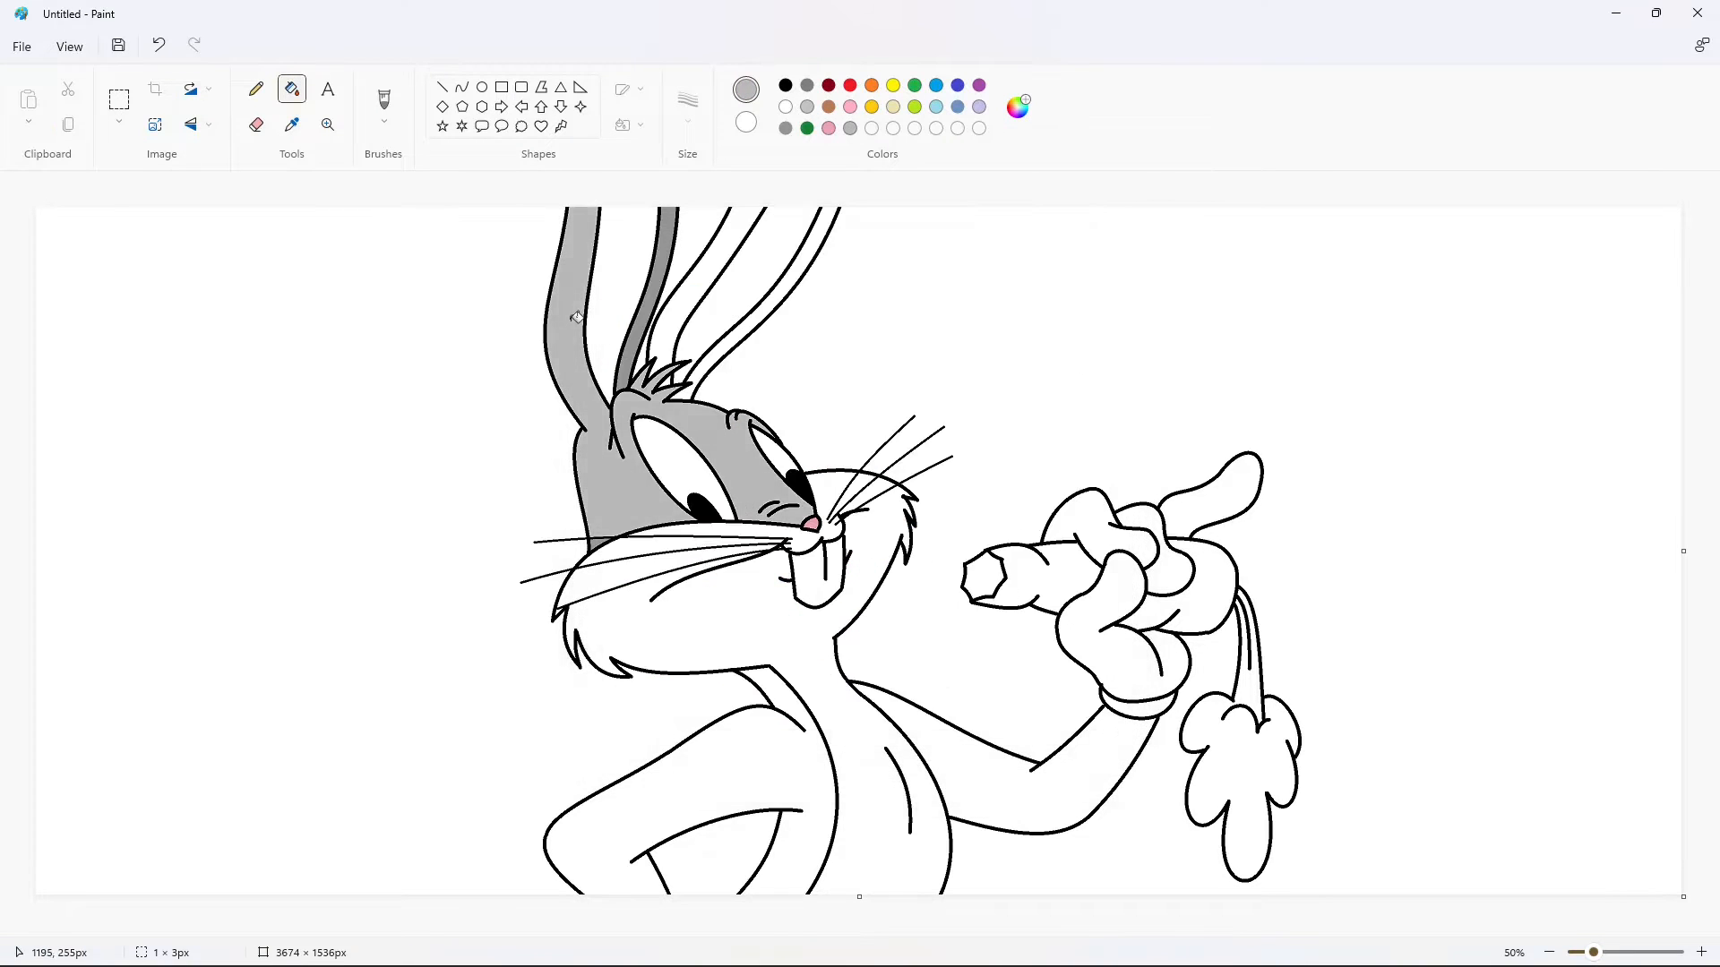
{"action": "left_click", "coordinate": [653, 292]}
{"action": "left_click", "coordinate": [703, 305]}
{"action": "left_click", "coordinate": [749, 330]}
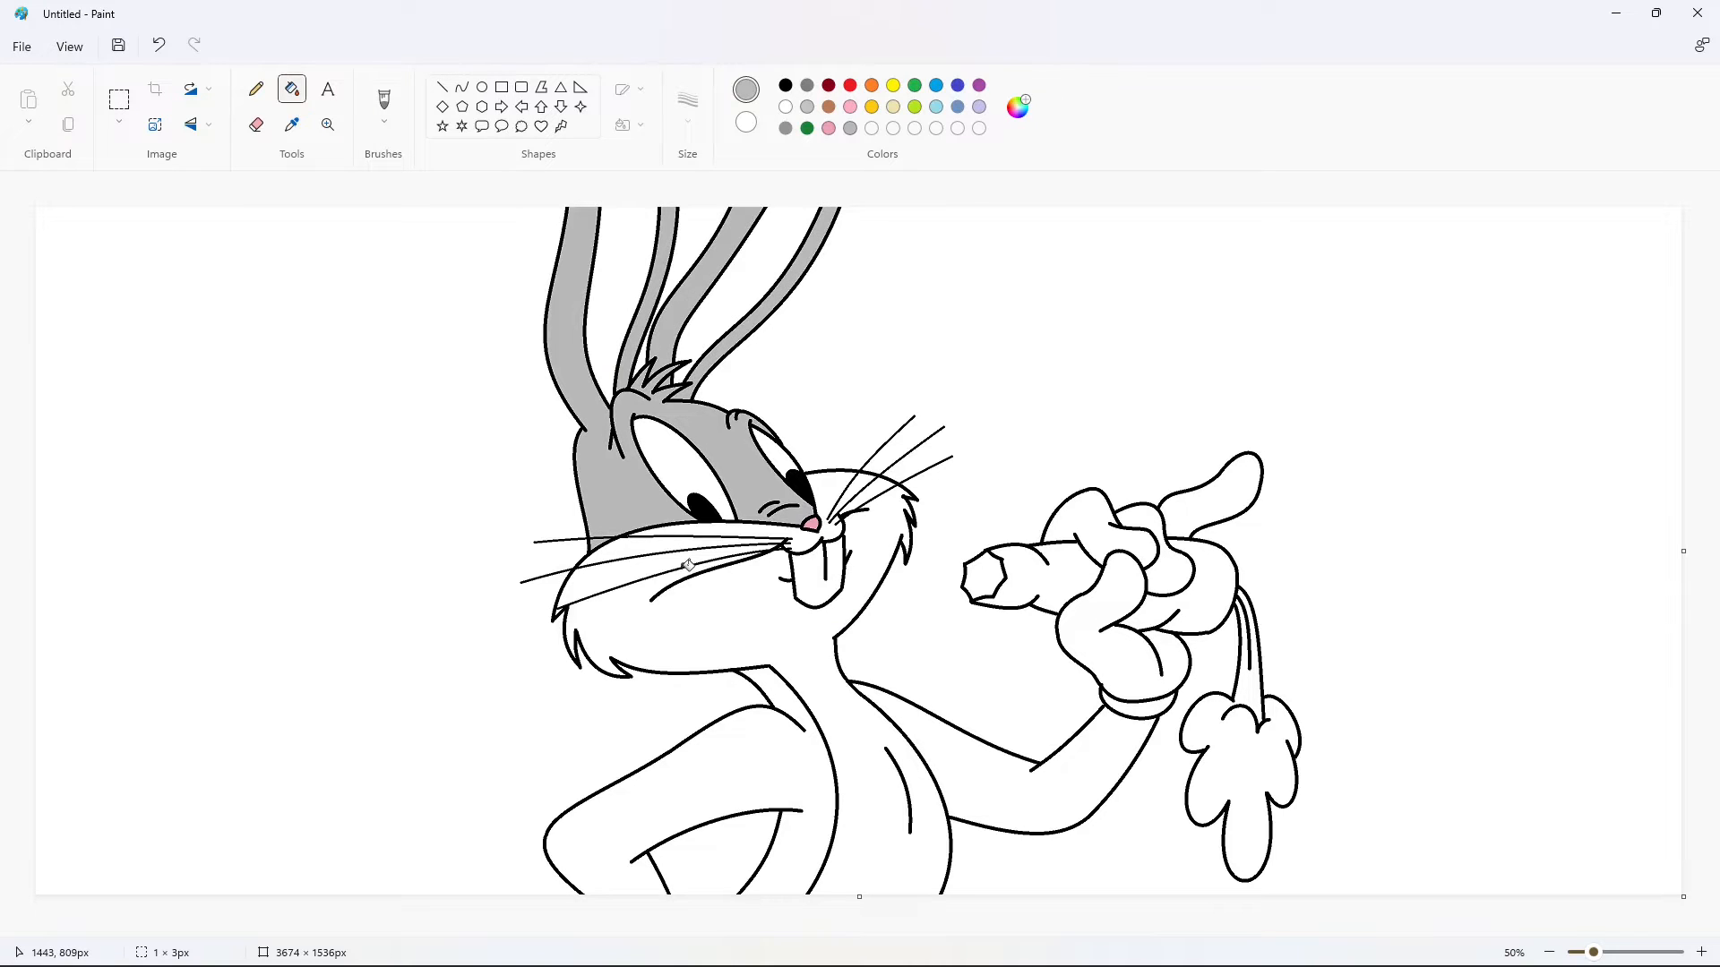
{"action": "left_click", "coordinate": [767, 761]}
{"action": "left_click", "coordinate": [960, 772]}
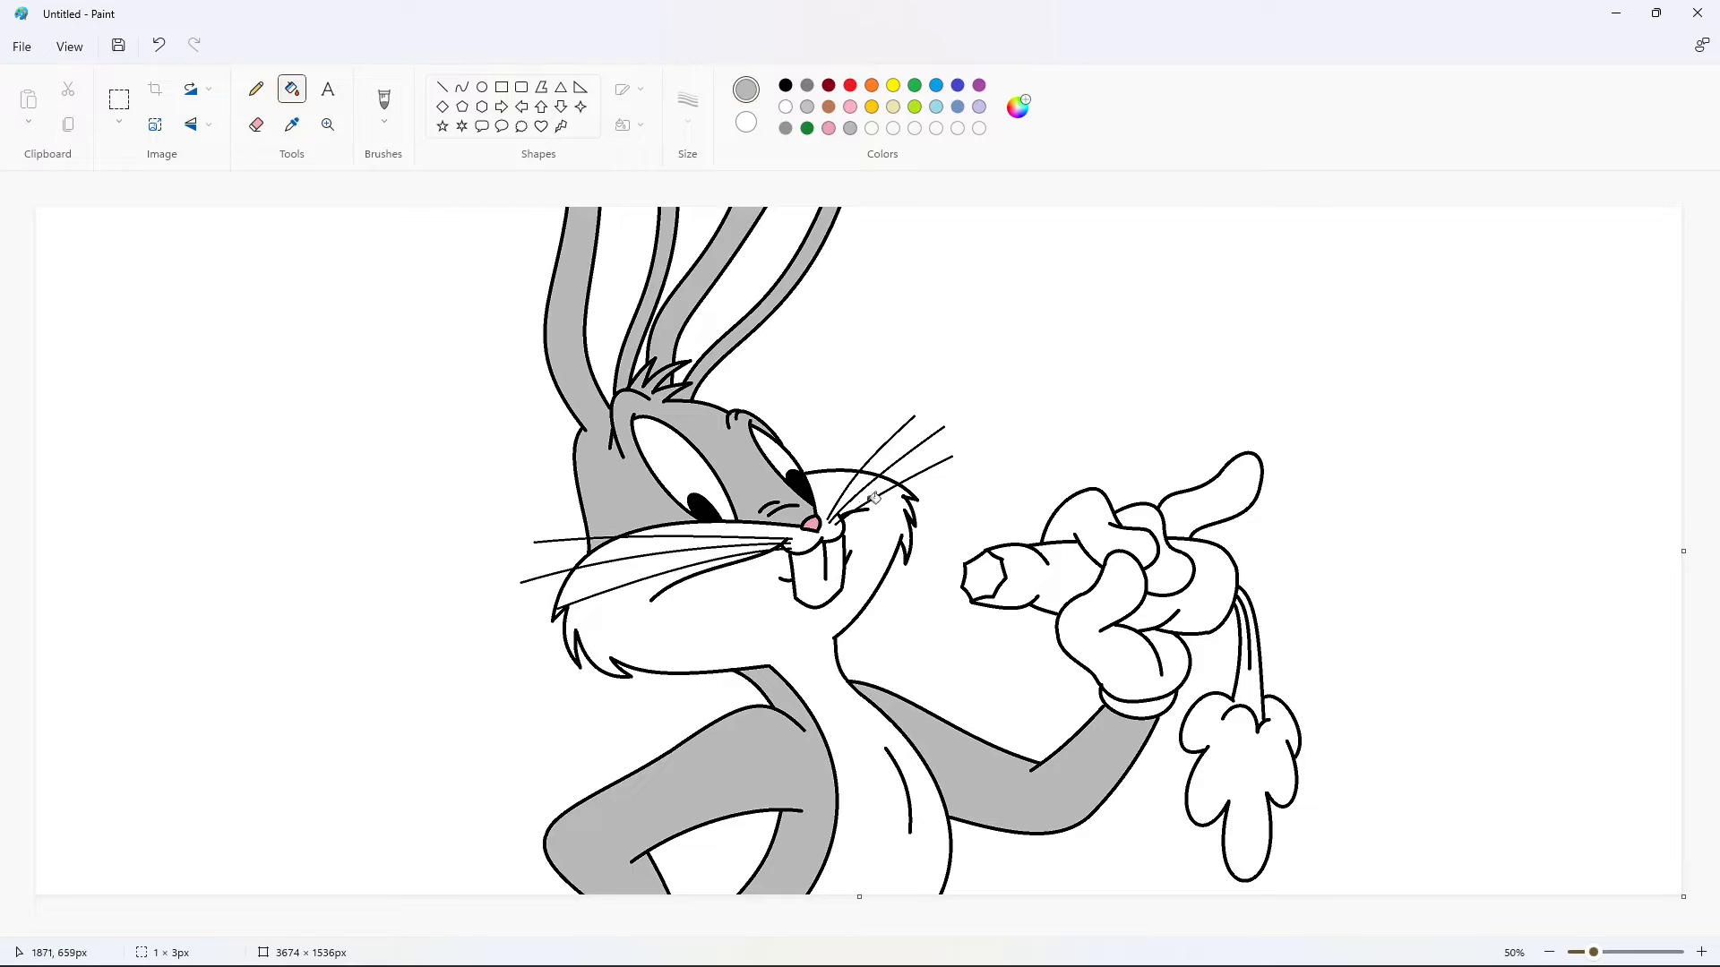
Fill the carrot with orange and its stem and leaves with the custom dark green
{"action": "left_click", "coordinate": [872, 90]}
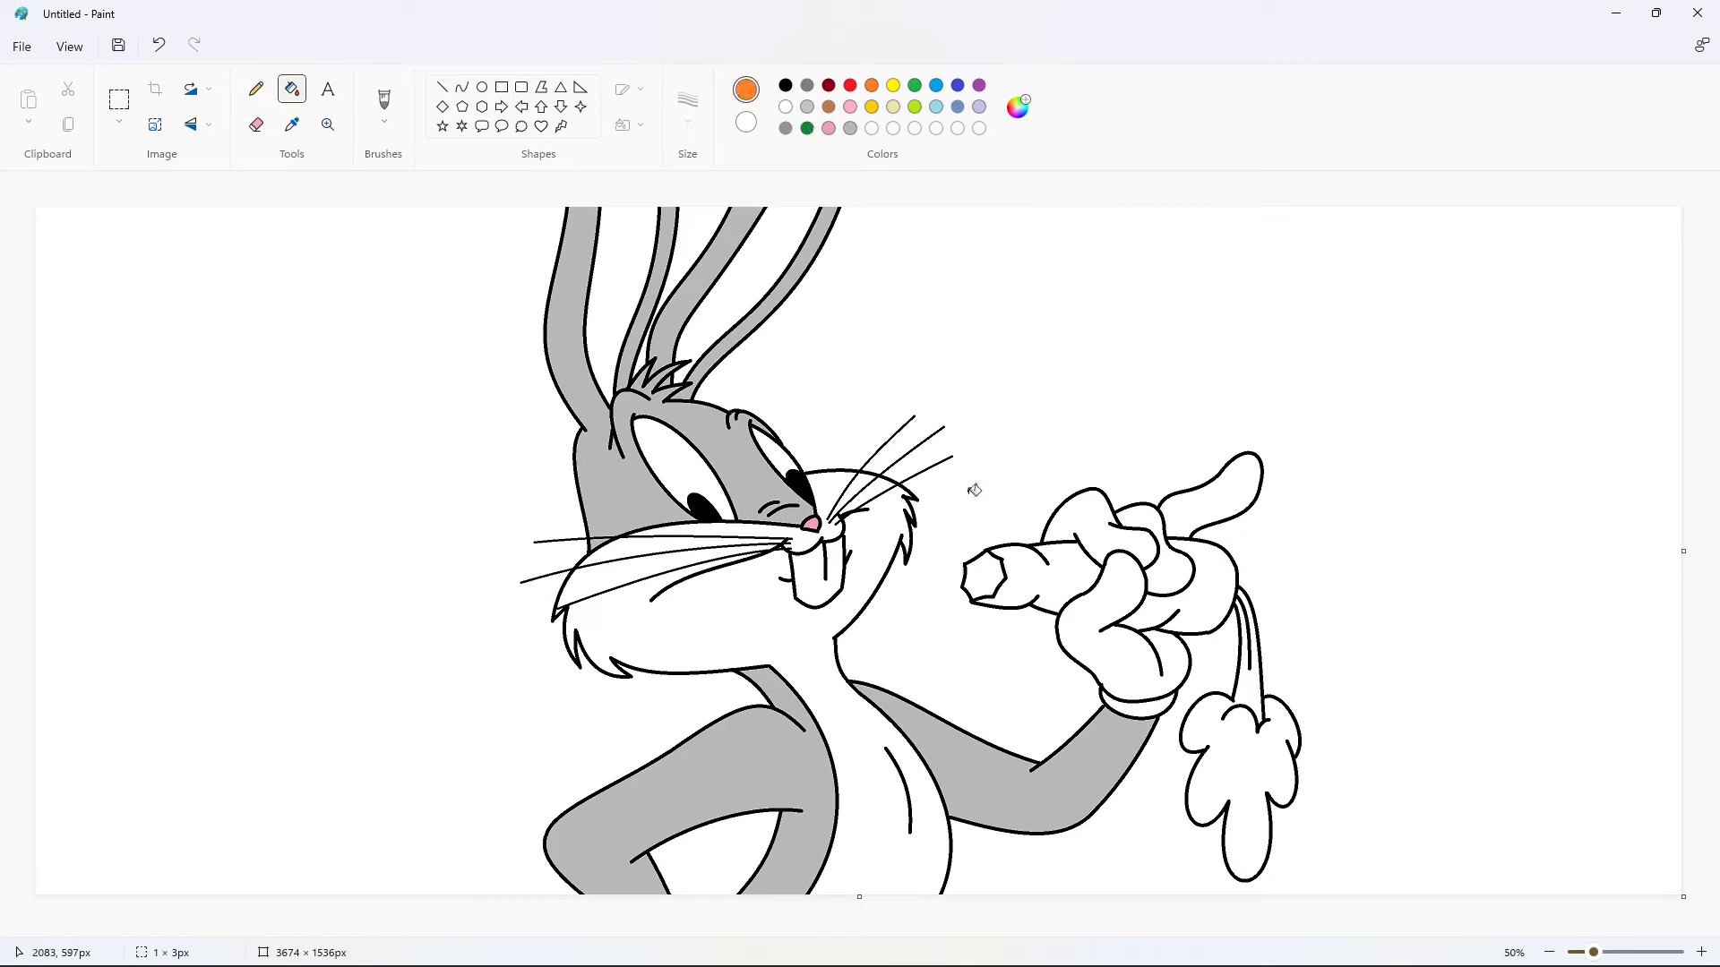
{"action": "left_click", "coordinate": [994, 574]}
{"action": "left_click", "coordinate": [1025, 574]}
{"action": "left_click", "coordinate": [1210, 609]}
{"action": "left_click", "coordinate": [807, 128]}
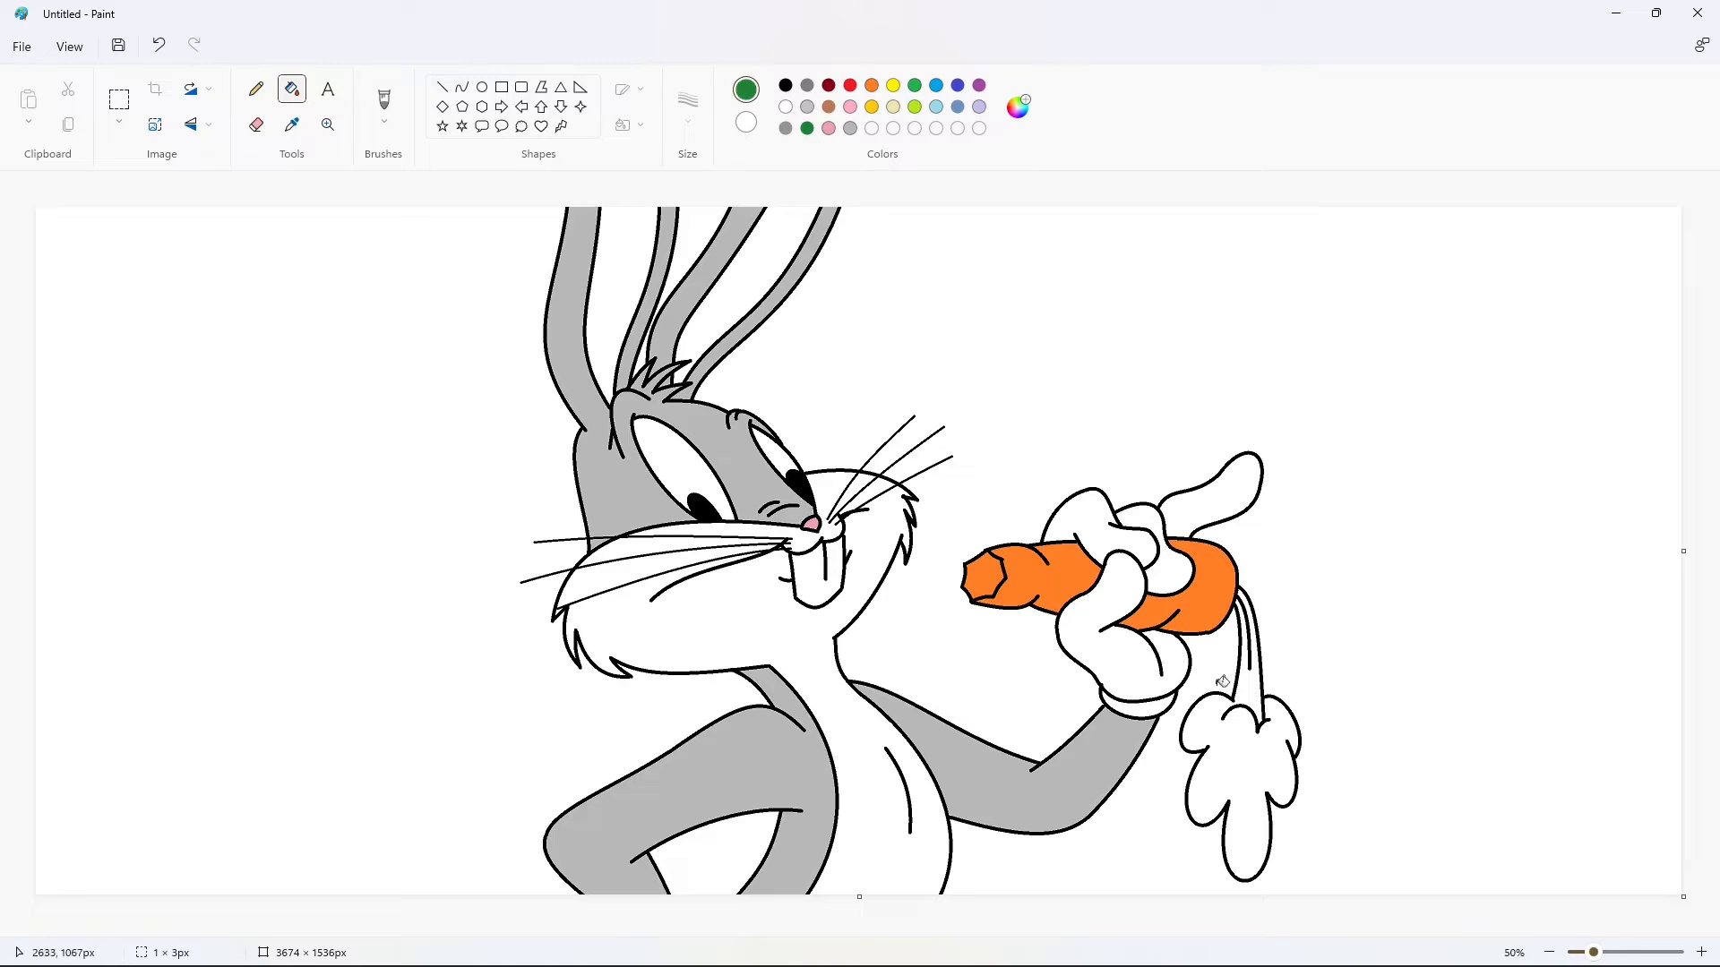
{"action": "left_click", "coordinate": [1250, 686]}
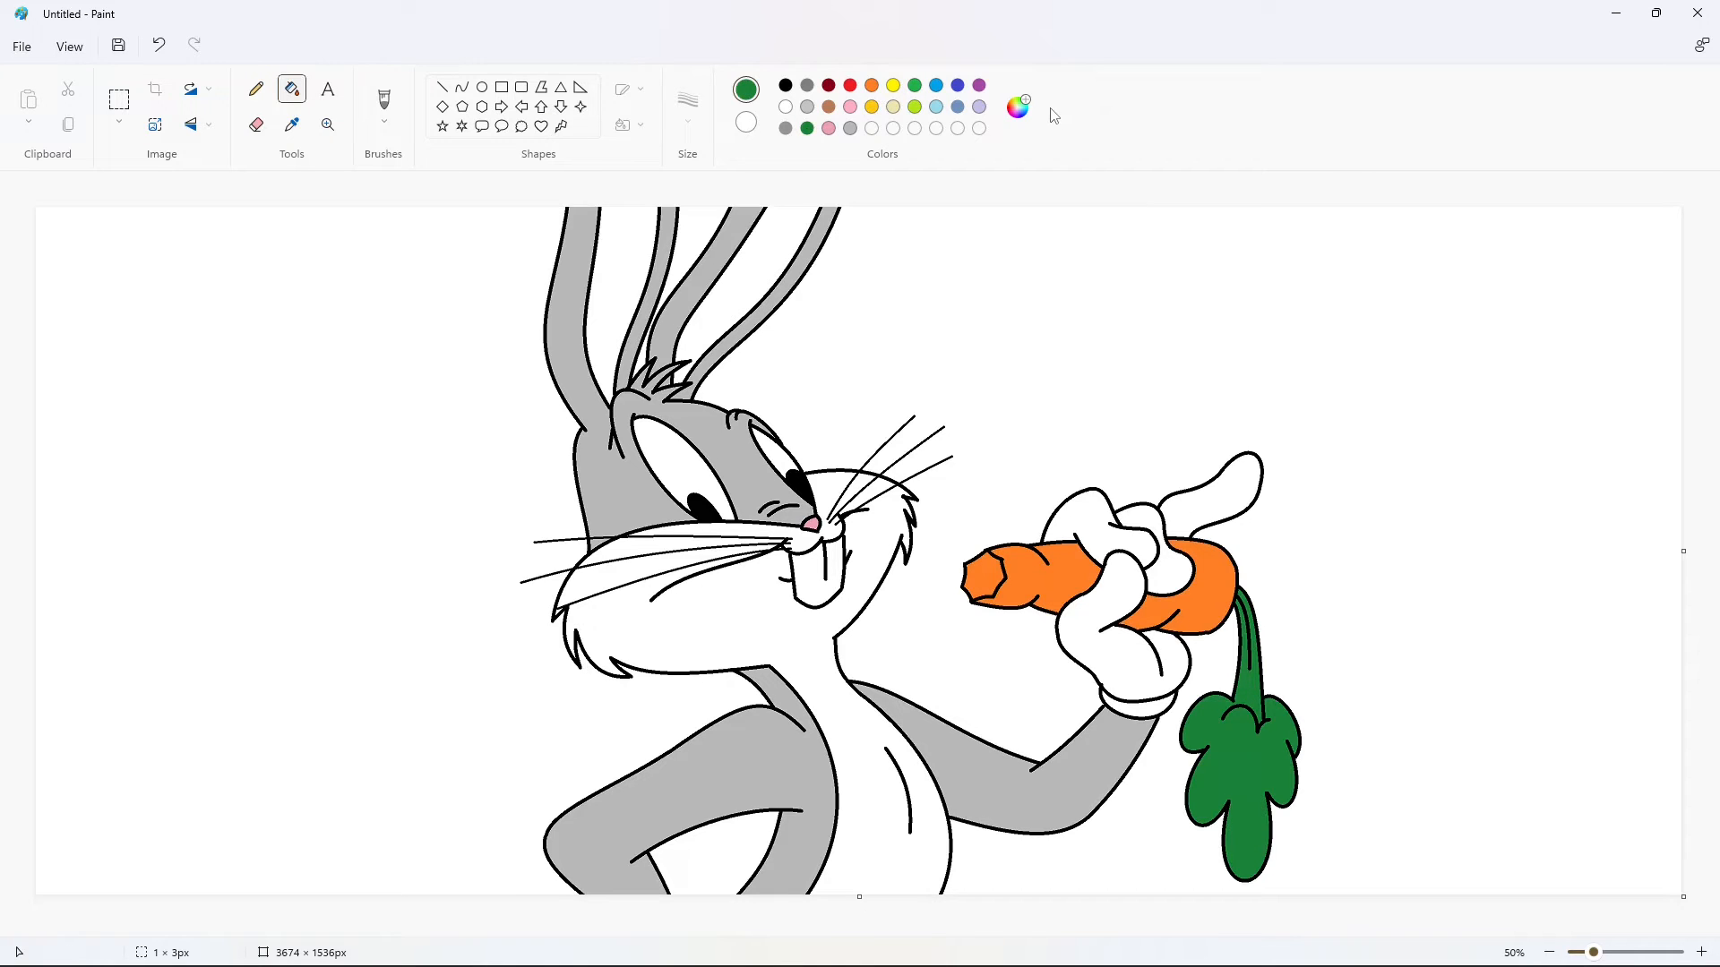